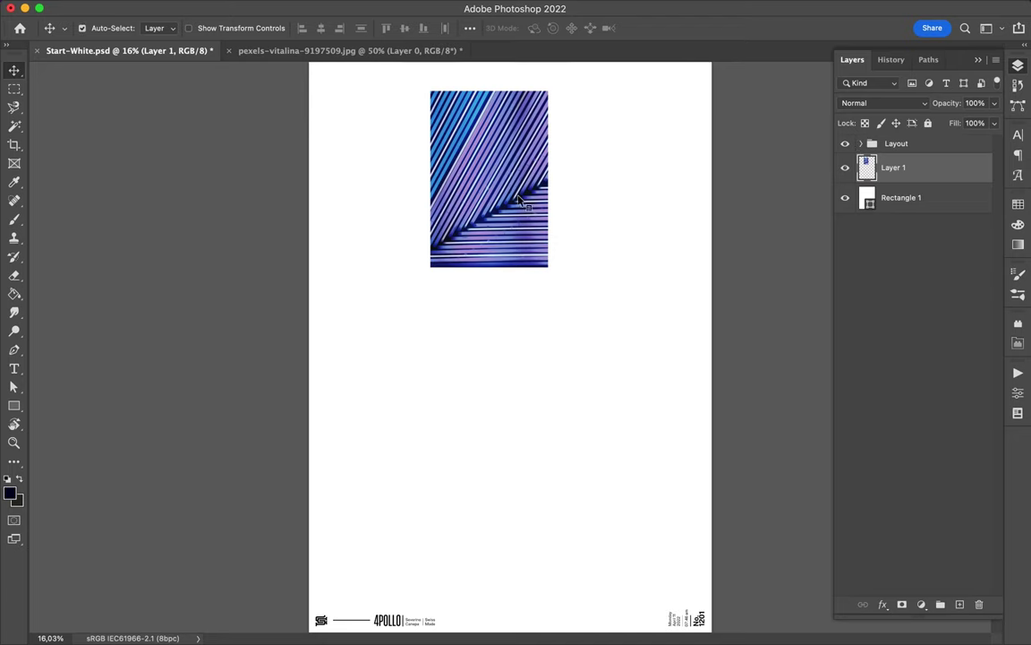
Step: Enlarge the striped photo to 120% and move it down and left
double_click(271, 28)
type("120")
key("Return")
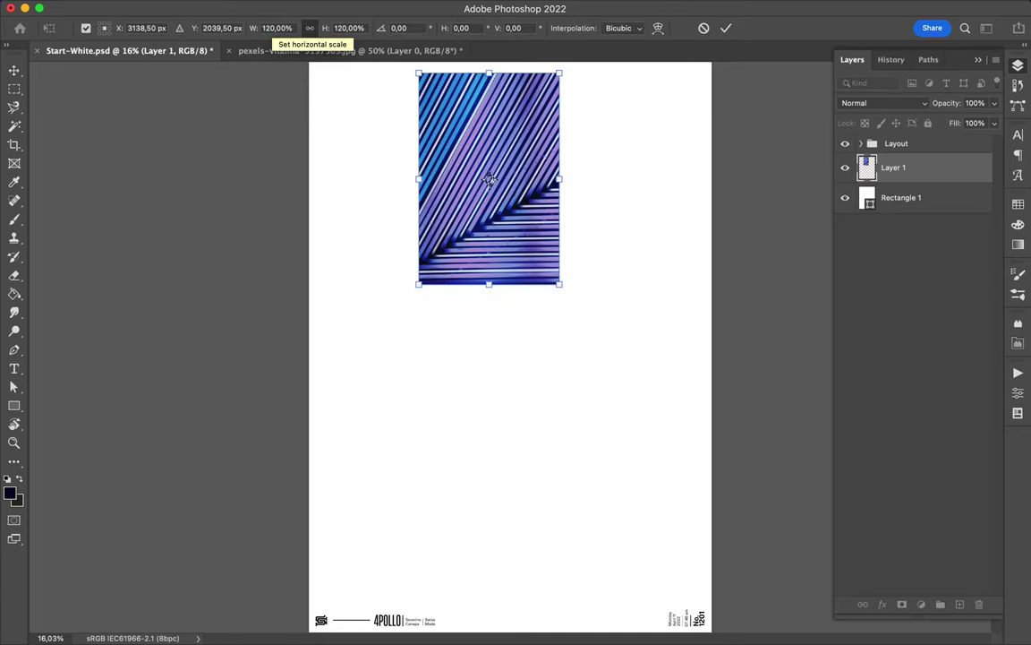
key("Return")
mouse_move(469, 153)
left_mouse_down()
mouse_move(416, 348)
mouse_move(485, 373)
left_mouse_up()
Step: Duplicate the photo, flip the copy horizontally and place it beside the original
left_click(216, 8)
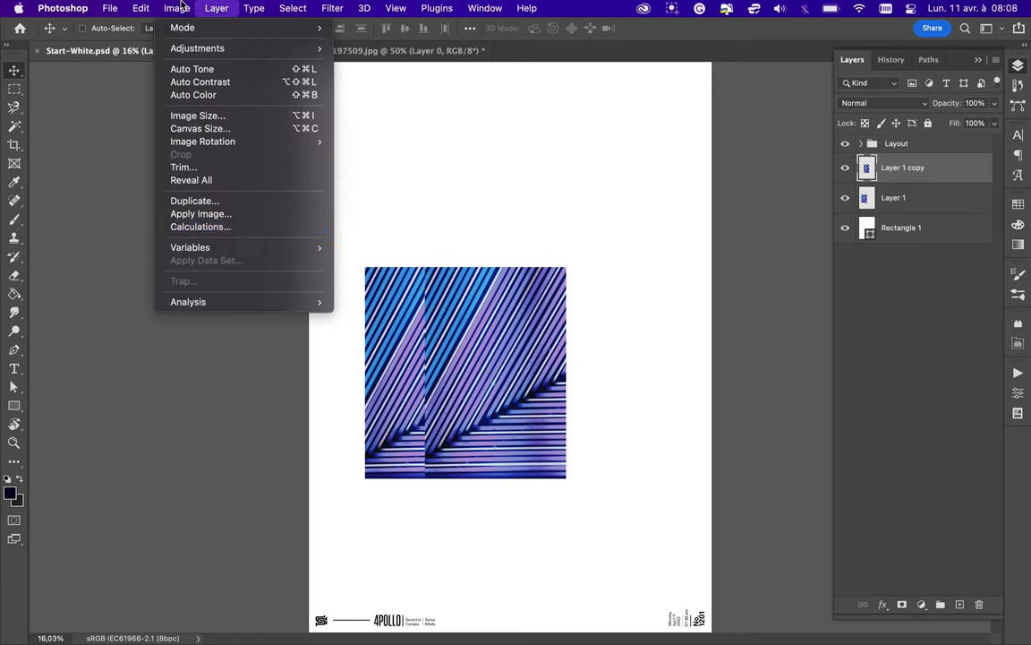
mouse_move(162, 325)
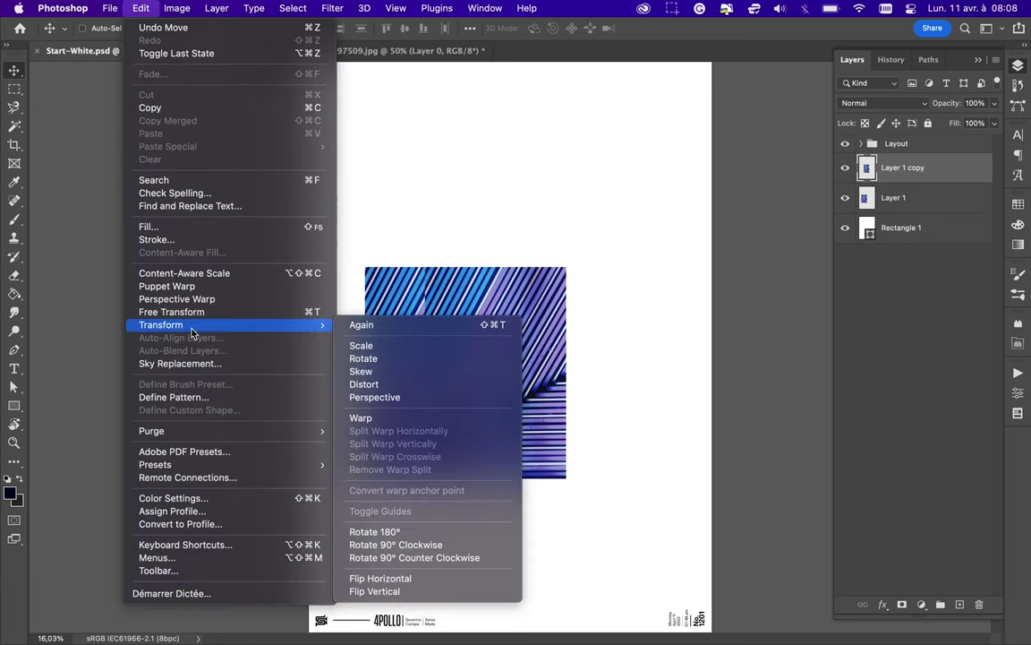
left_click(380, 578)
left_click_drag(484, 425, 566, 426)
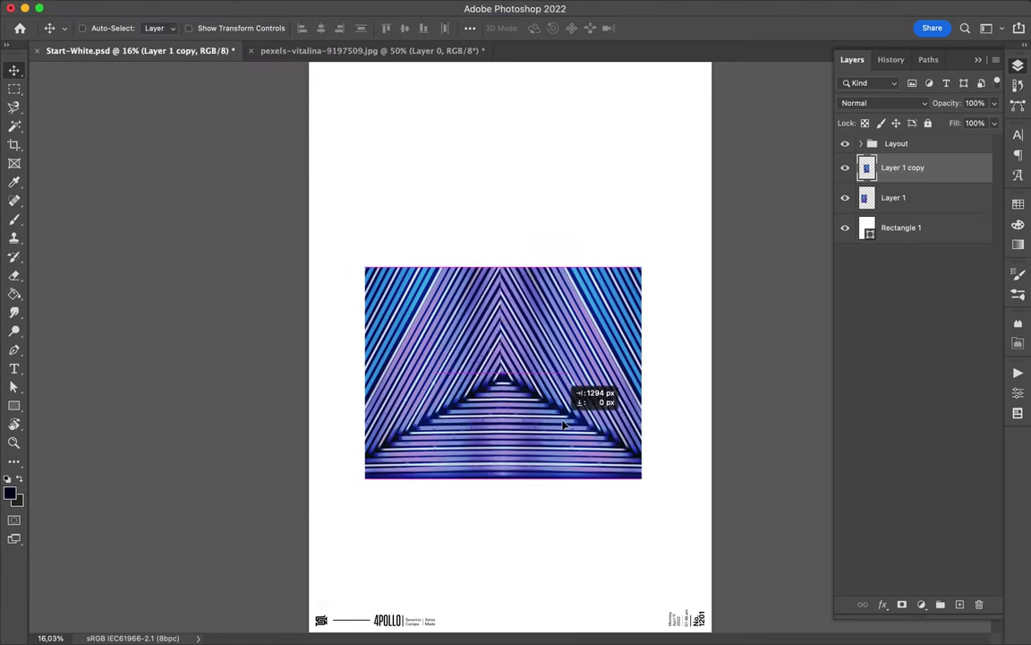
scroll(566, 426, "up", 5)
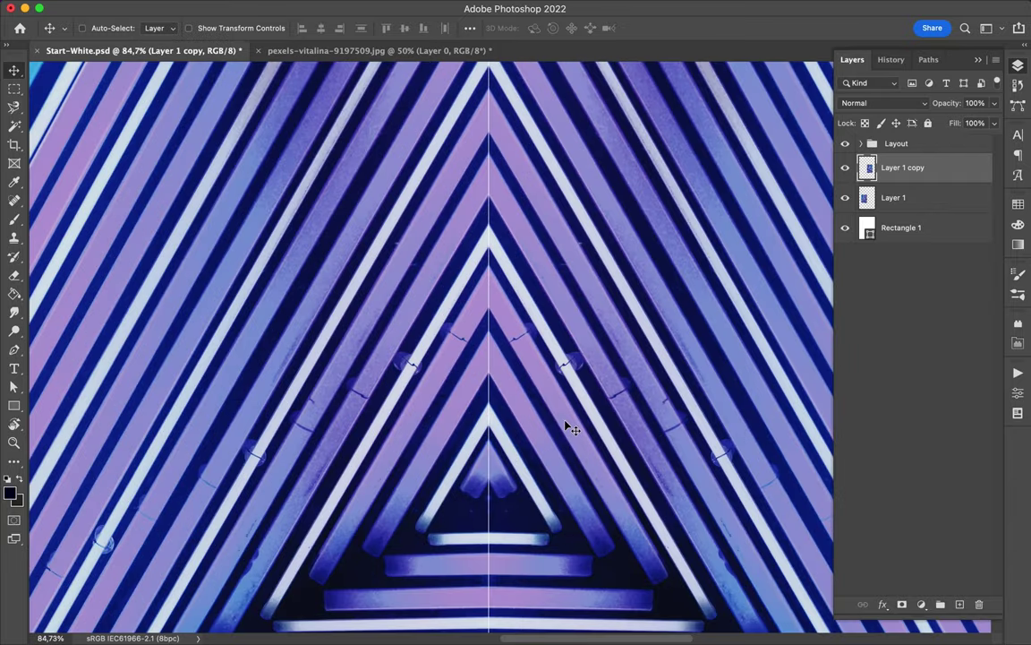
scroll(566, 425, "down", 1)
Step: Merge both halves into one triangle layer and Alt-drag a copy above it
key("ctrl+0")
left_click(934, 199, "shift")
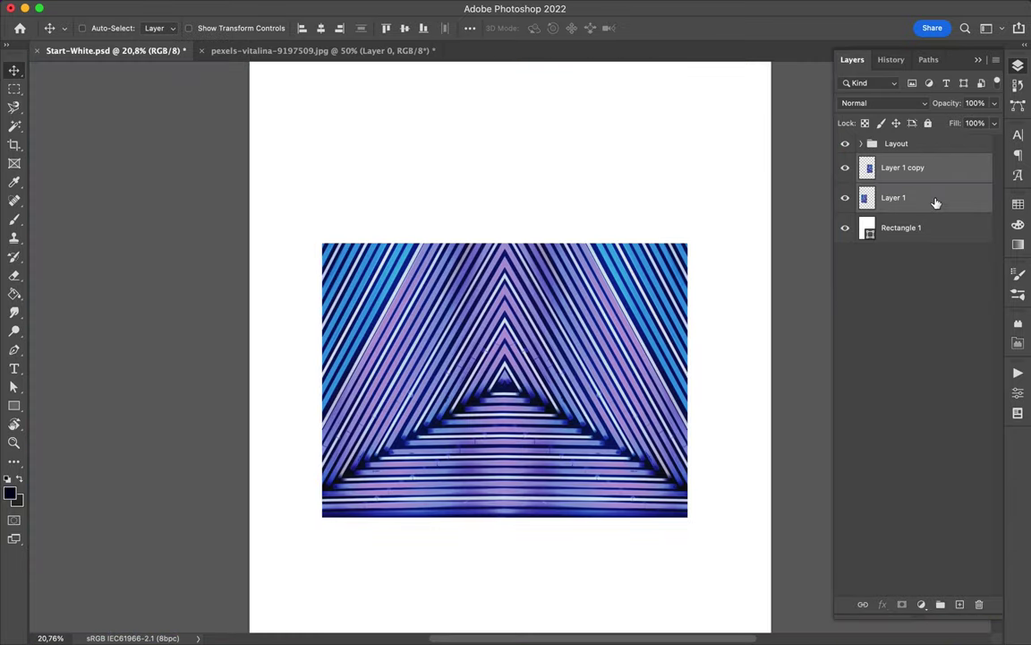
key("ctrl+e")
left_click_drag(537, 458, 542, 182)
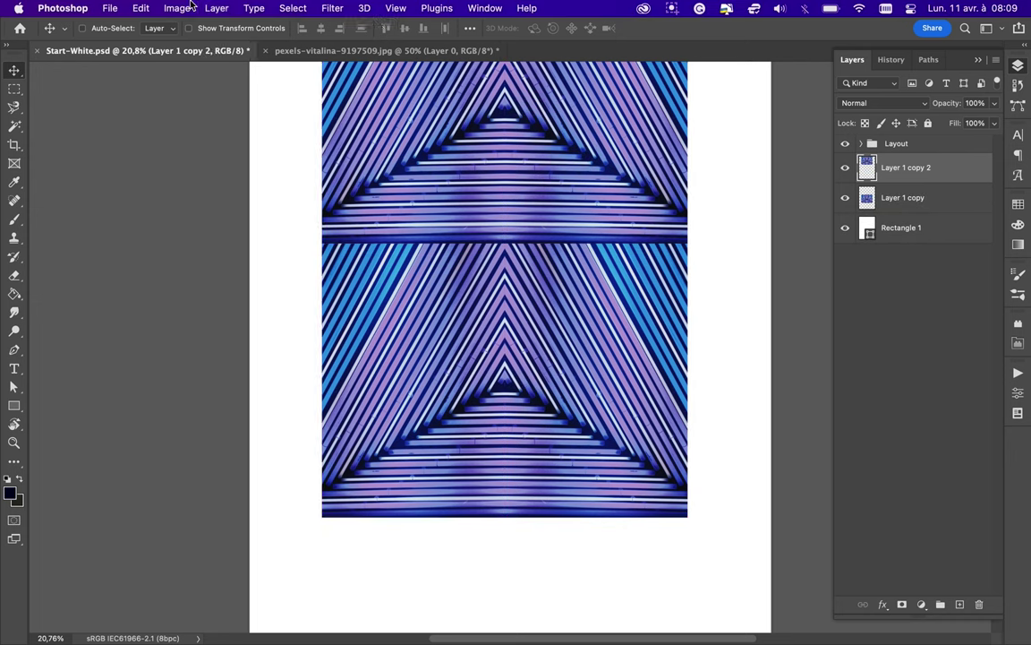
Step: Flip the upper triangle vertically and align it against the lower triangle
left_click(217, 8)
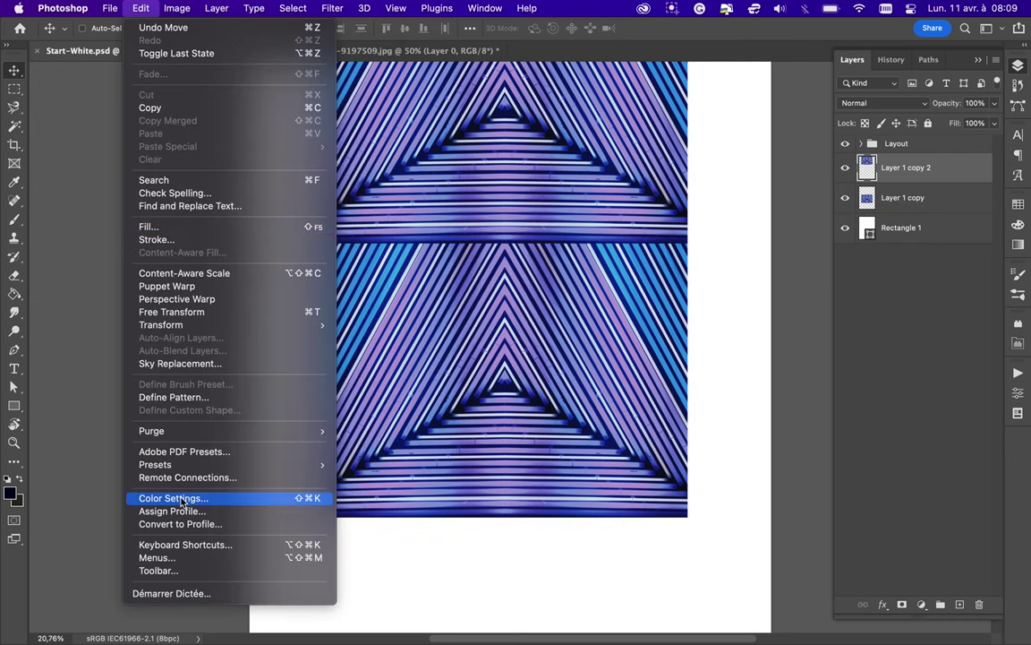
mouse_move(161, 326)
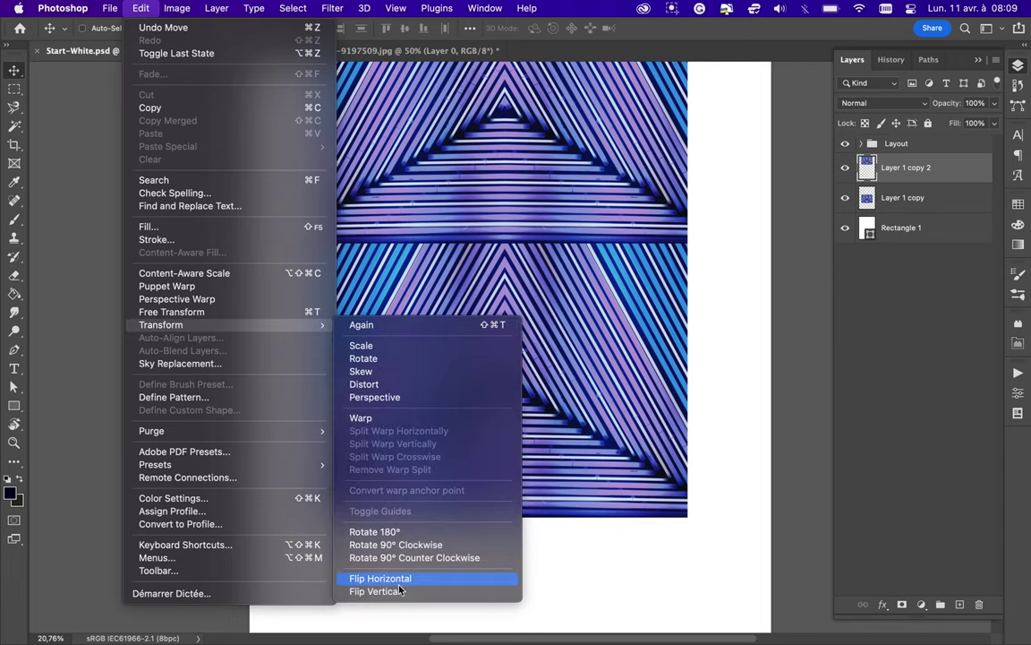
left_click(375, 591)
scroll(535, 368, "up", 2)
scroll(528, 259, "up", 3)
left_click_drag(529, 253, 526, 215)
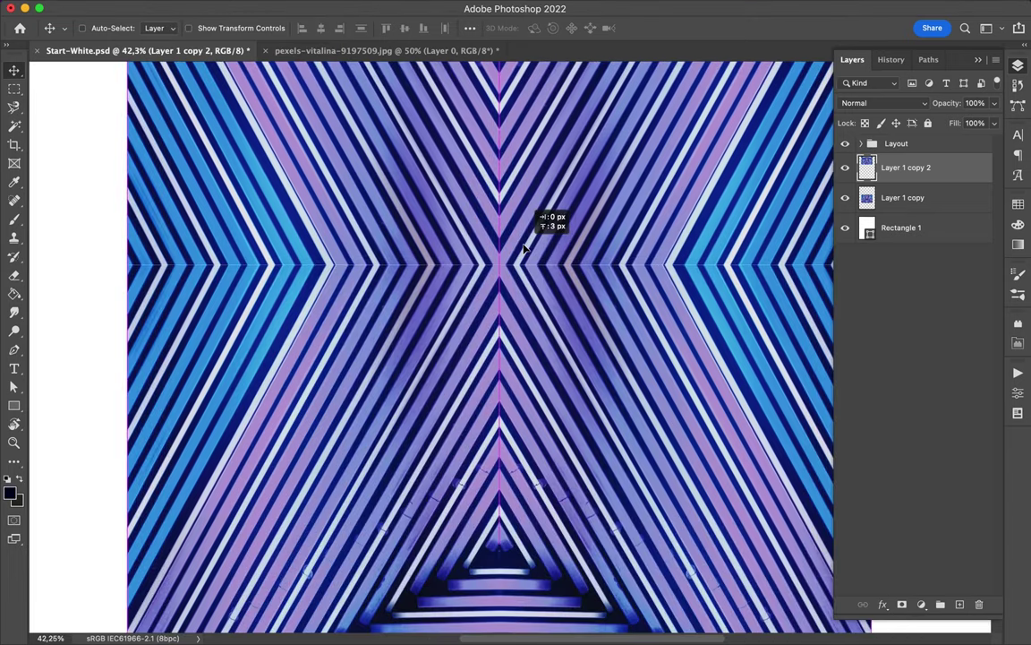
scroll(523, 254, "down", 3)
scroll(526, 257, "down", 3)
scroll(526, 257, "down", 2)
Step: Select both halves of the X pattern and move them down to the centre
left_click(894, 198, "super")
key("super+e")
key("super+z")
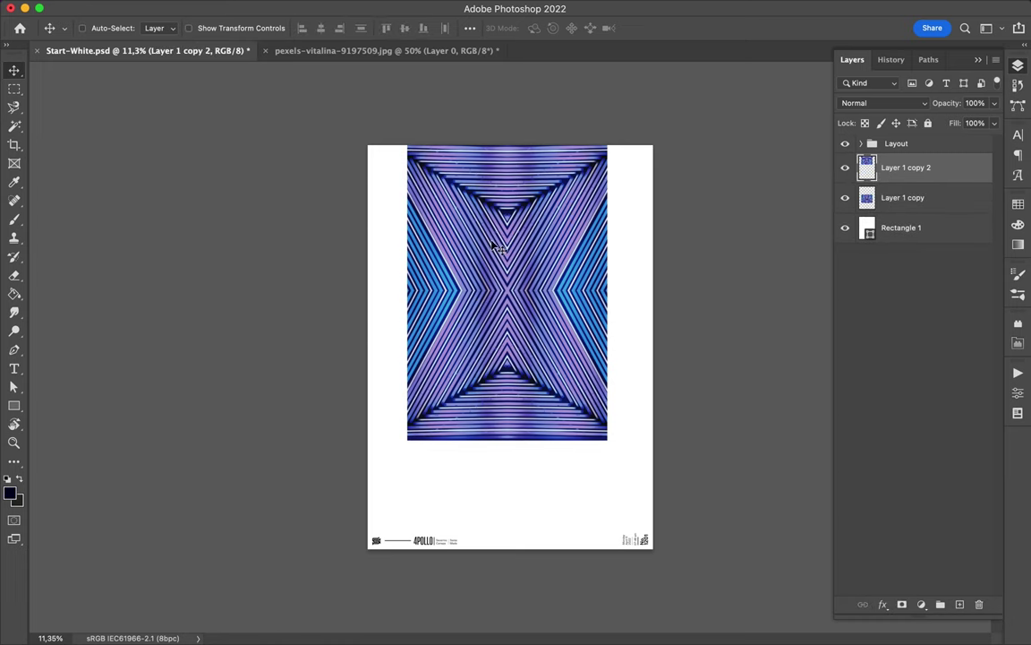
left_click(904, 198, "super")
mouse_move(532, 259)
left_mouse_down()
mouse_move(590, 327)
mouse_move(657, 316)
left_mouse_up()
Step: Merge the X halves and place a copy of the pattern to the left
key("super+e")
scroll(656, 315, "up", 3)
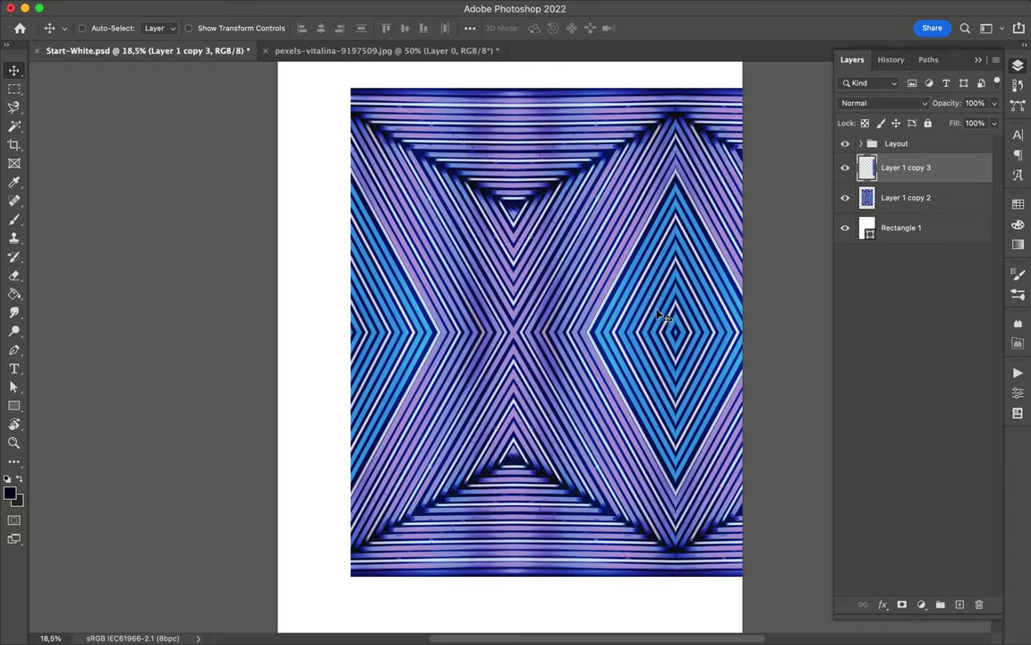
scroll(660, 316, "up", 4)
scroll(661, 315, "down", 3)
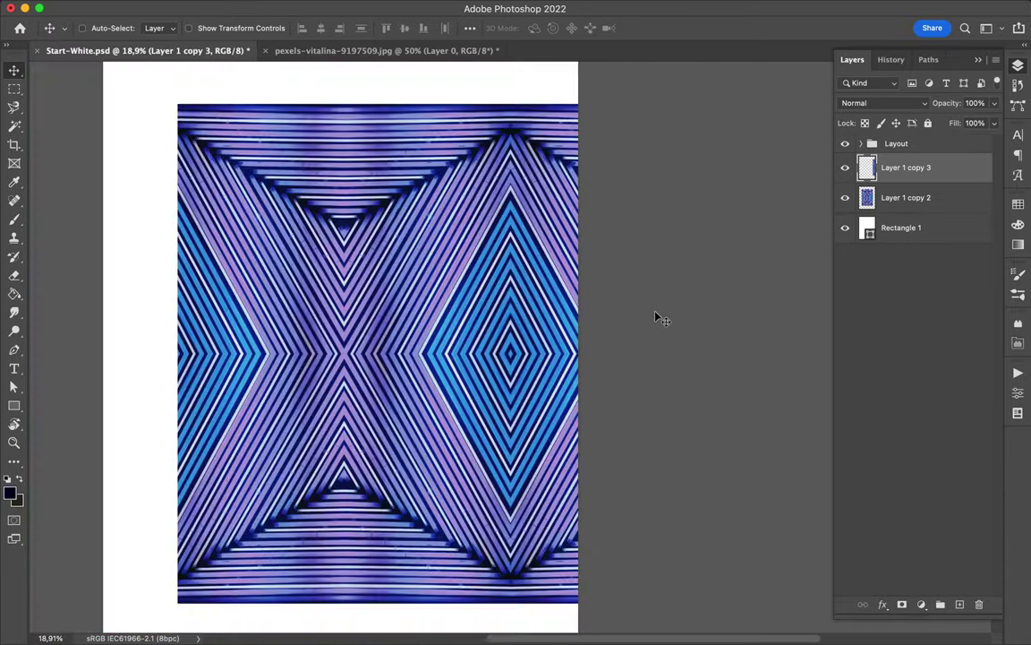
scroll(661, 318, "down", 3)
scroll(670, 318, "up", 2)
left_click_drag(670, 317, 142, 329)
Step: Merge the side-by-side pattern pieces into a single layer
scroll(333, 369, "up", 4)
scroll(333, 370, "up", 3)
scroll(333, 371, "down", 4)
scroll(298, 328, "down", 2)
left_click(941, 231, "shift")
key("ctrl+e")
Step: Add a copy higher up, merge all three pieces, centre the diamond, and duplicate the layer
mouse_move(524, 391)
left_mouse_down()
mouse_move(548, 277)
mouse_move(559, 90)
mouse_move(583, 237)
mouse_move(564, 617)
left_mouse_up()
scroll(552, 541, "up", 3)
scroll(552, 541, "up", 3)
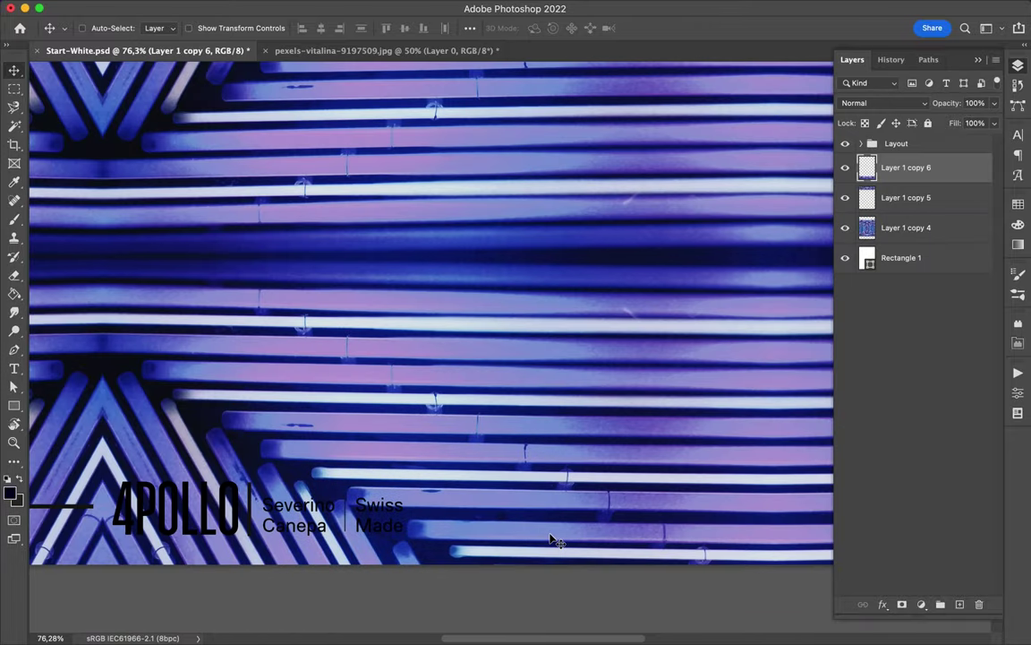
key("ctrl+0")
left_click(921, 240, "shift")
key("ctrl+e")
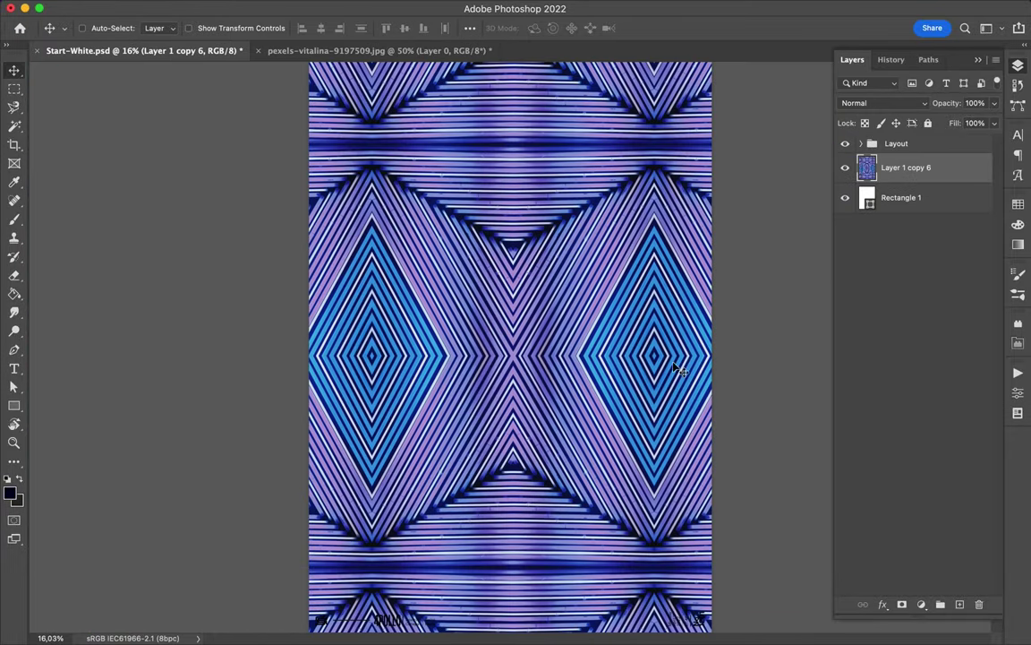
mouse_move(571, 359)
left_mouse_down()
mouse_move(482, 364)
mouse_move(489, 373)
left_mouse_up()
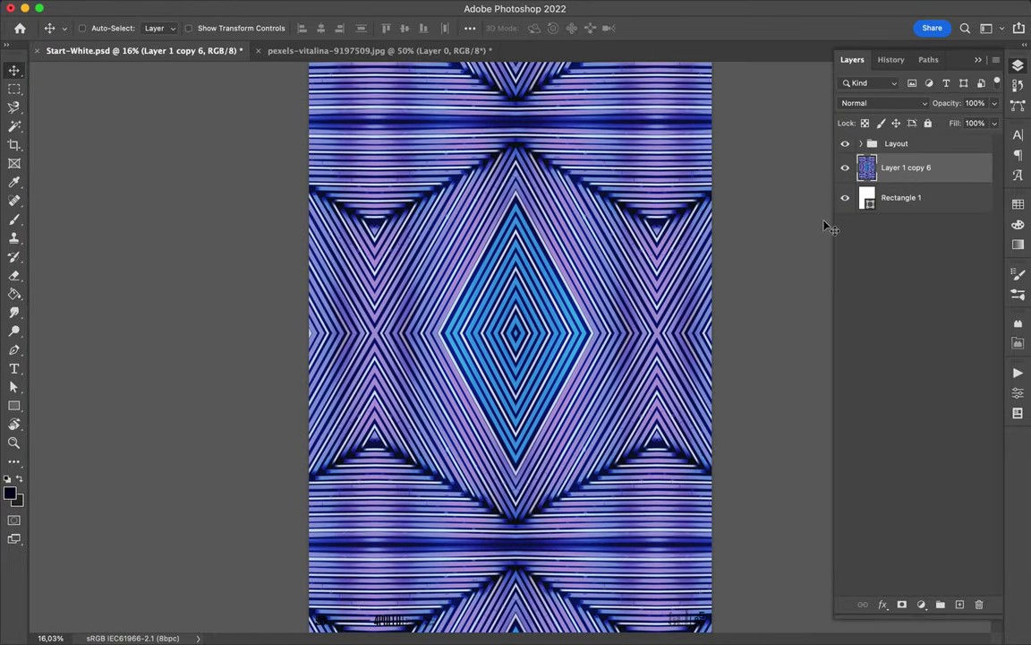
left_click_drag(930, 169, 922, 159)
left_click(884, 103)
Step: Give the pattern copy a 20.4-pixel Gaussian Blur and duplicate the blurred layer
key("Escape")
left_click(332, 8)
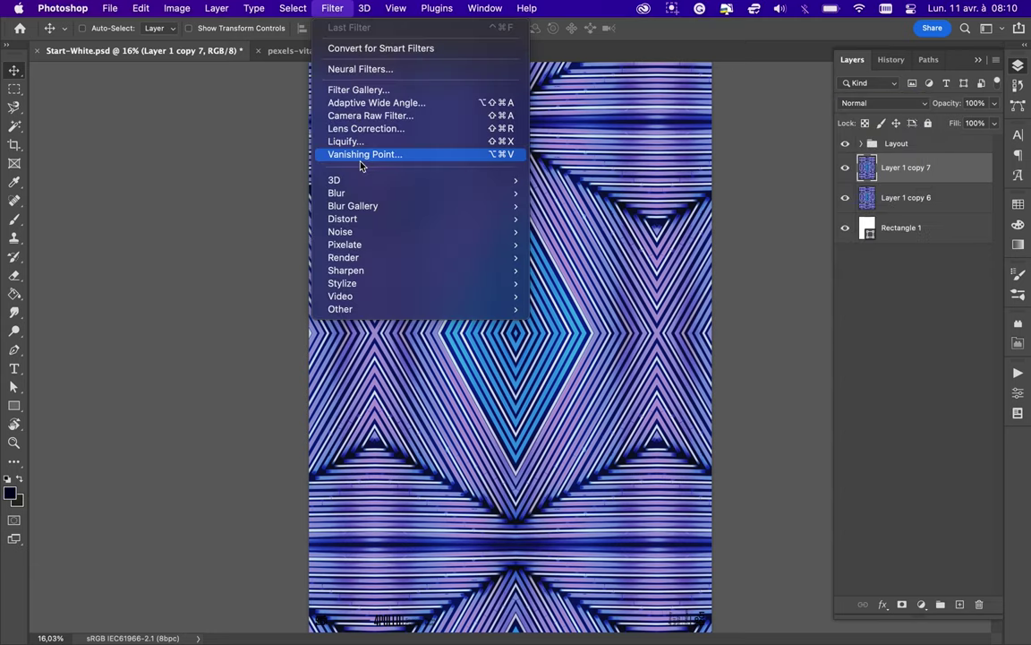
left_click(618, 244)
left_click_drag(794, 278, 776, 274)
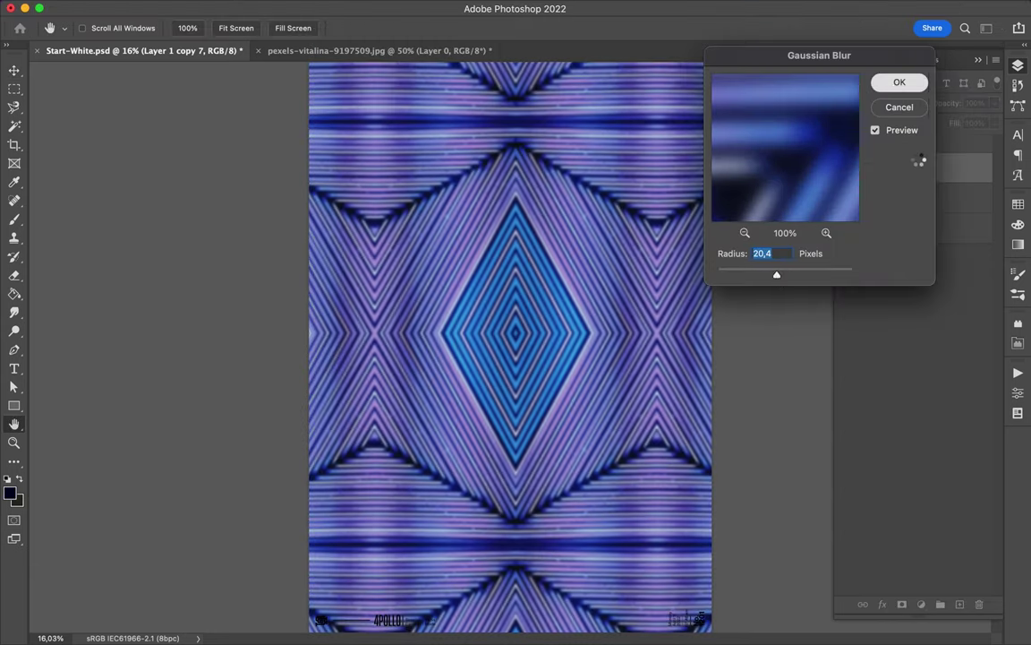
key("Return")
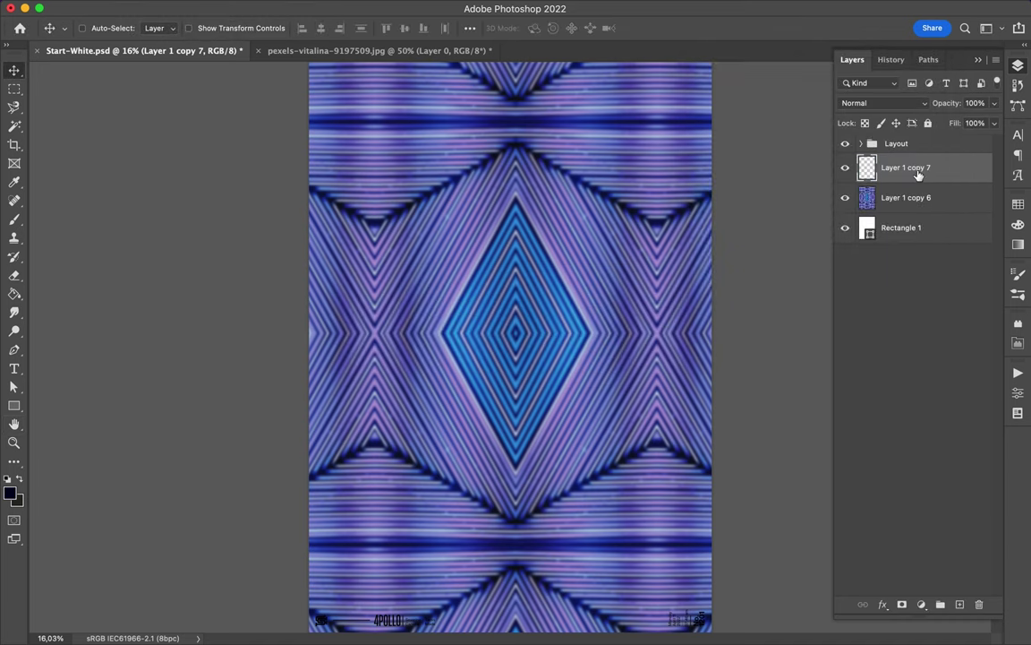
left_click_drag(918, 167, 917, 166)
left_click(885, 103)
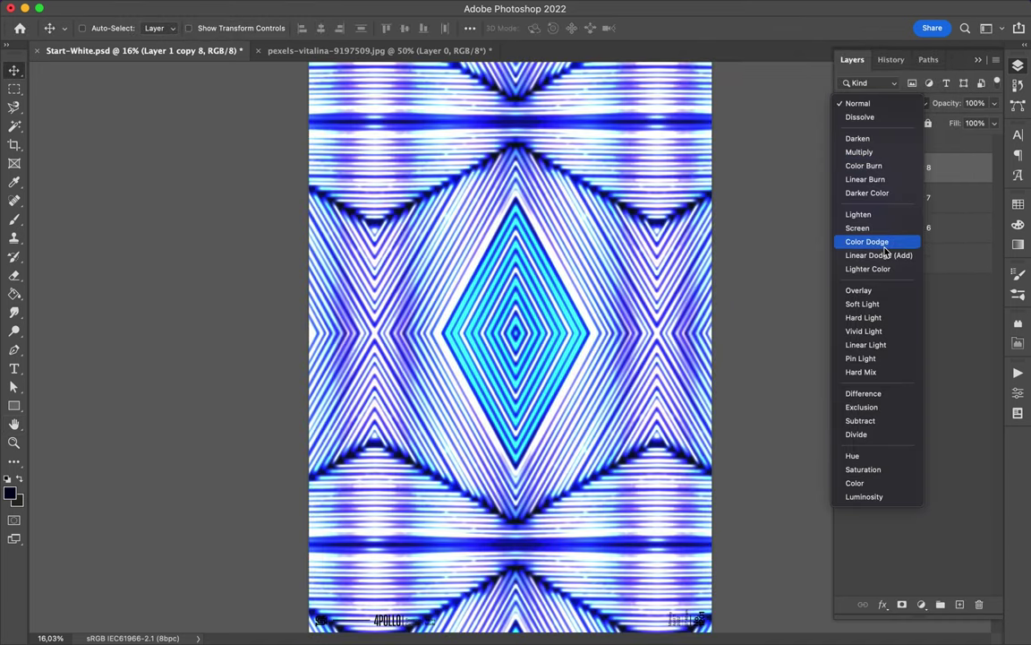
Step: Set the blurred copy to Color Dodge blend mode with 35% fill
left_click(882, 241)
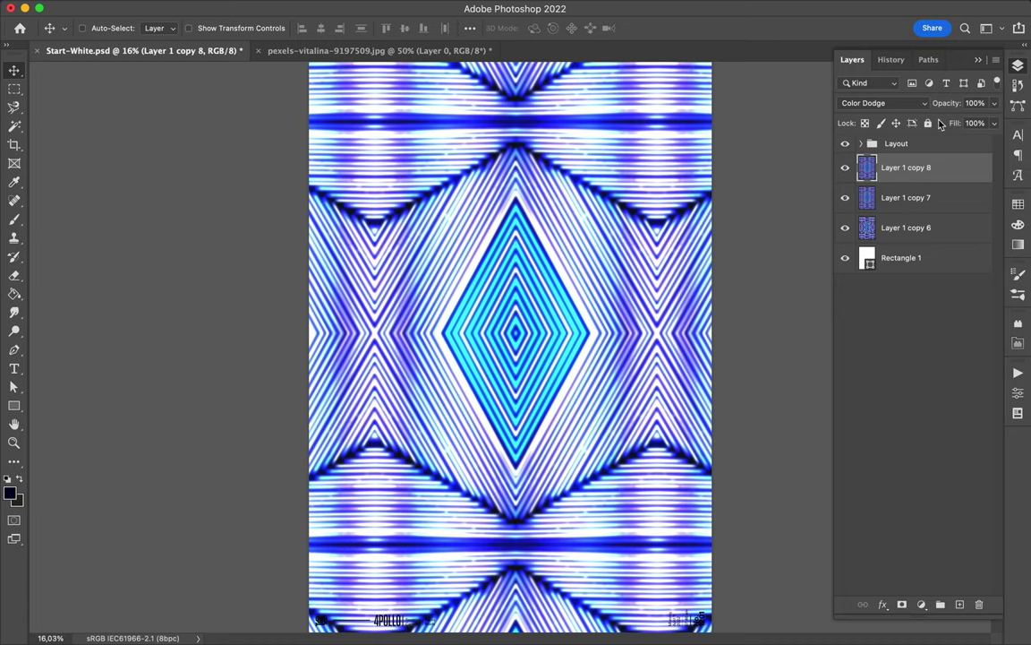
left_click_drag(992, 141, 953, 141)
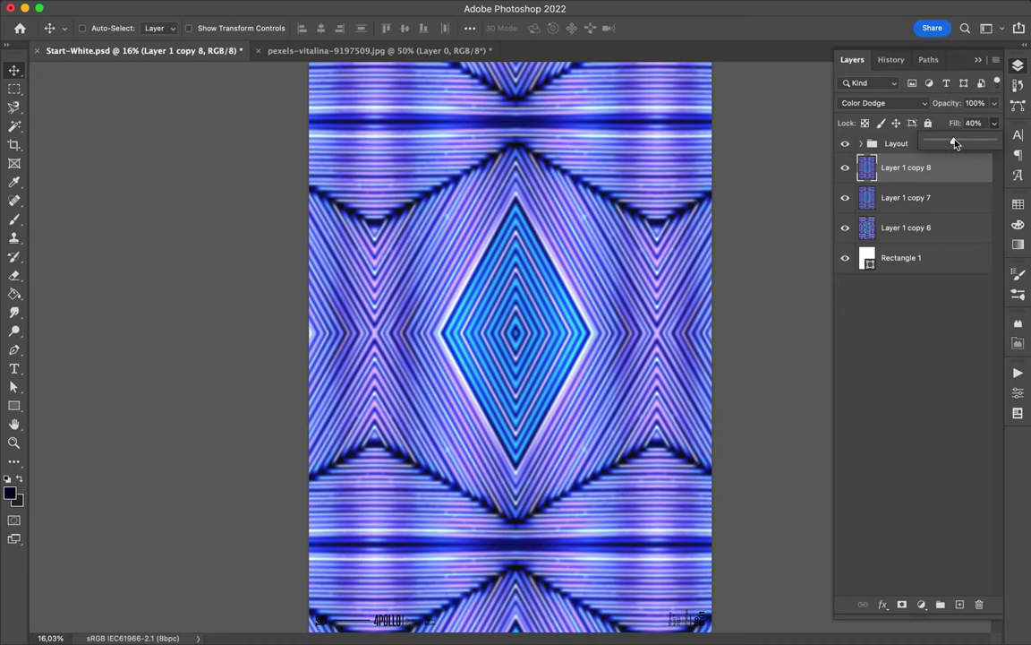
scroll(627, 341, "up", 5)
scroll(627, 341, "down", 4)
left_click_drag(845, 197, 845, 168)
left_click(845, 168)
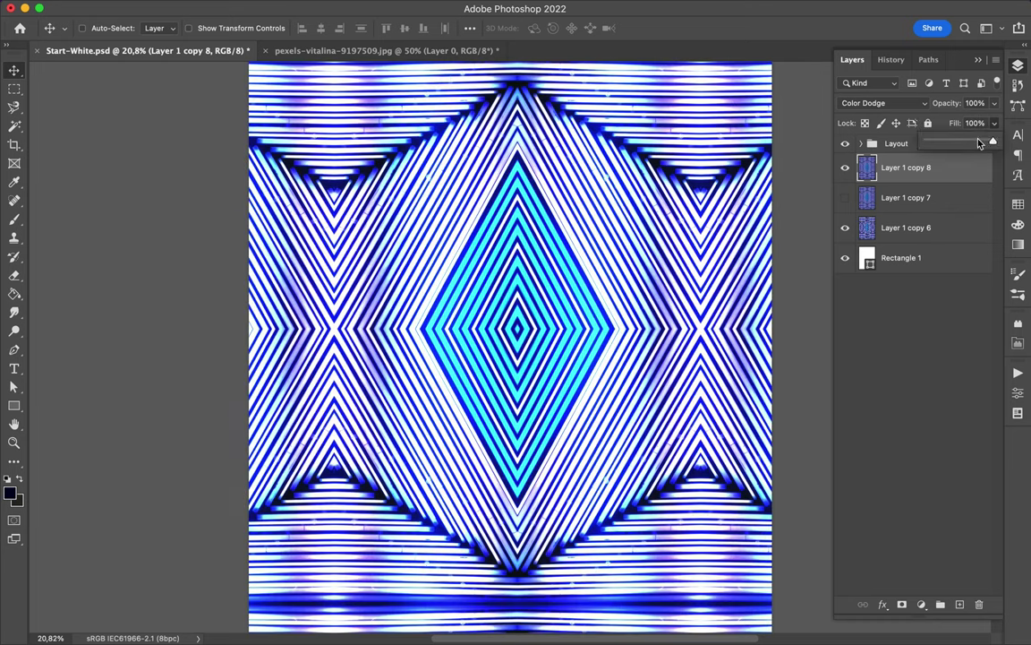
left_click_drag(997, 141, 947, 141)
Step: Drop the spare blurred layer, duplicate the glow and base pattern layers, and merge the copies
scroll(554, 290, "down", 3)
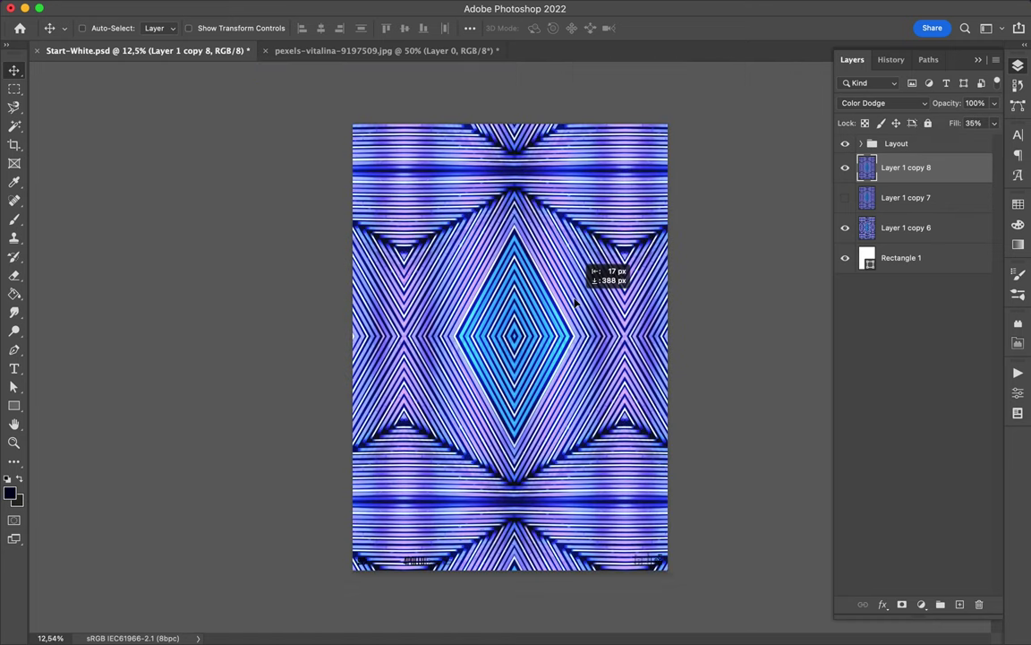
left_click(889, 202)
left_click(900, 177, "shift")
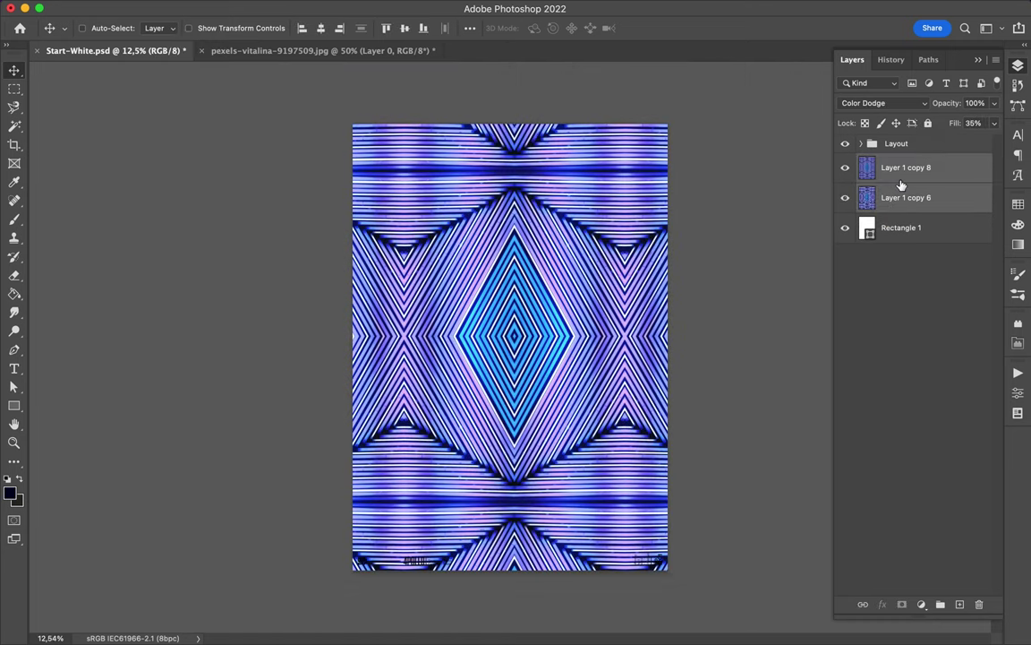
left_click_drag(900, 179, 898, 167, "alt")
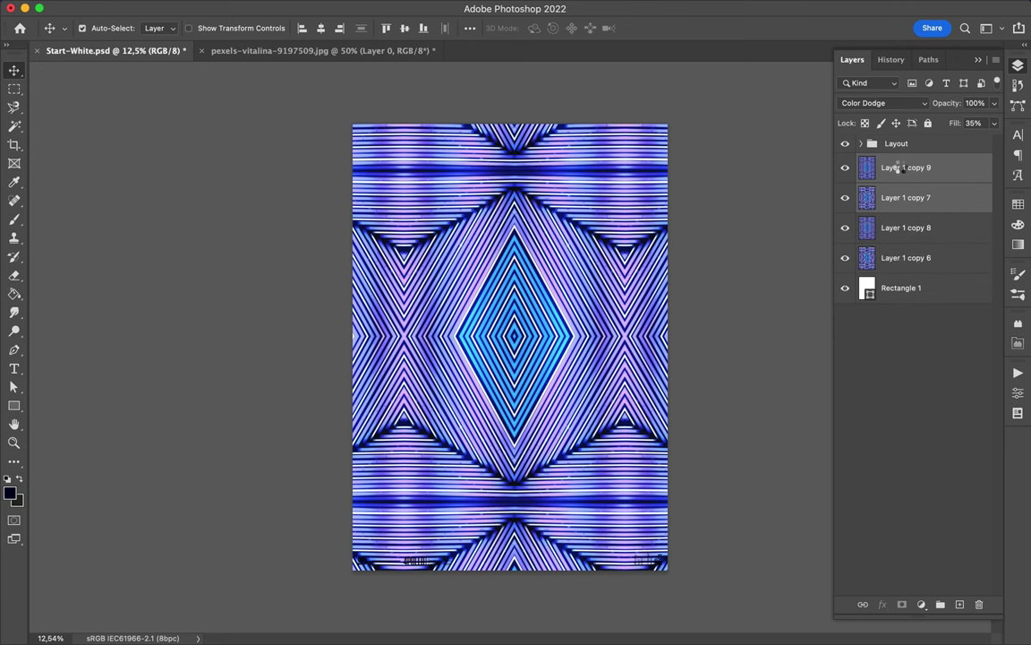
key("ctrl+e")
Step: Copy a small circle at the diamond's centre to its own layer and rotate it 30°
scroll(516, 311, "up", 3)
key("m")
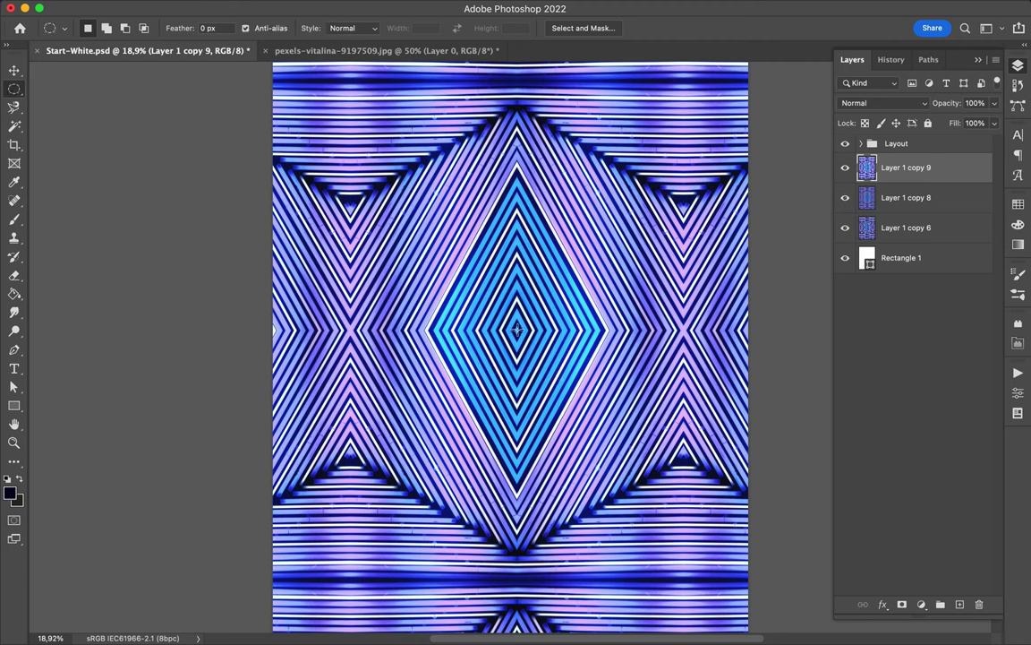
left_click_drag(546, 344, 591, 381)
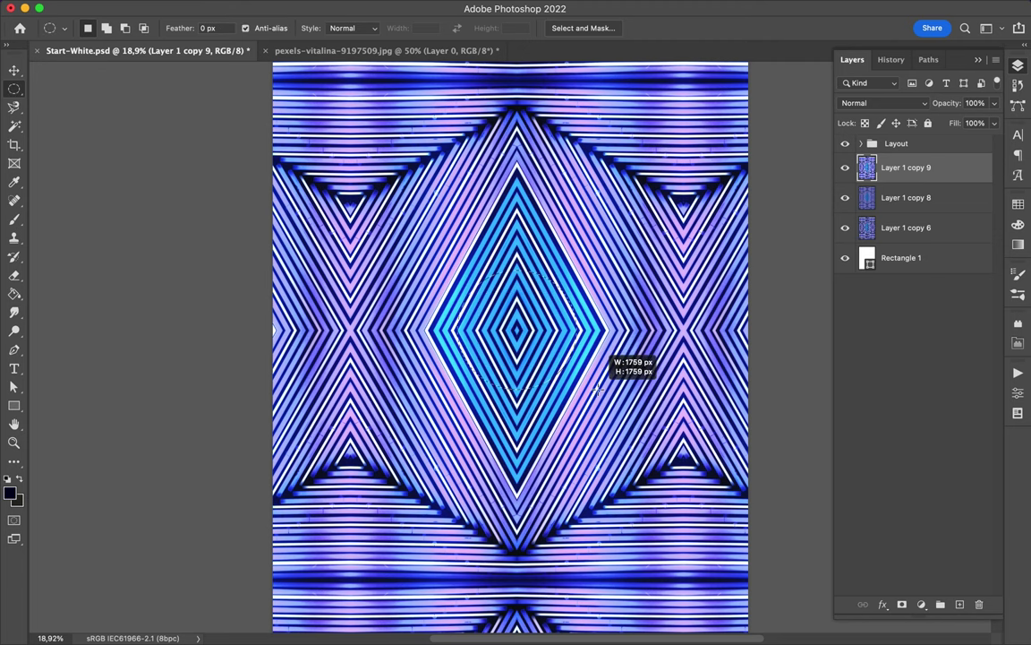
key("super+j")
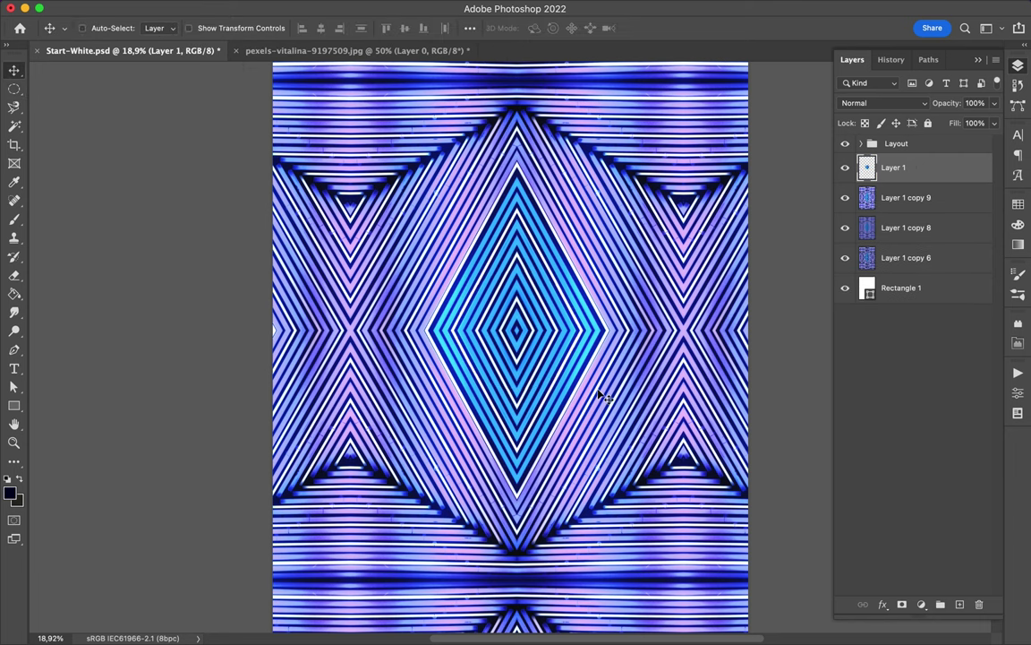
key("super+t")
left_click_drag(451, 230, 506, 240)
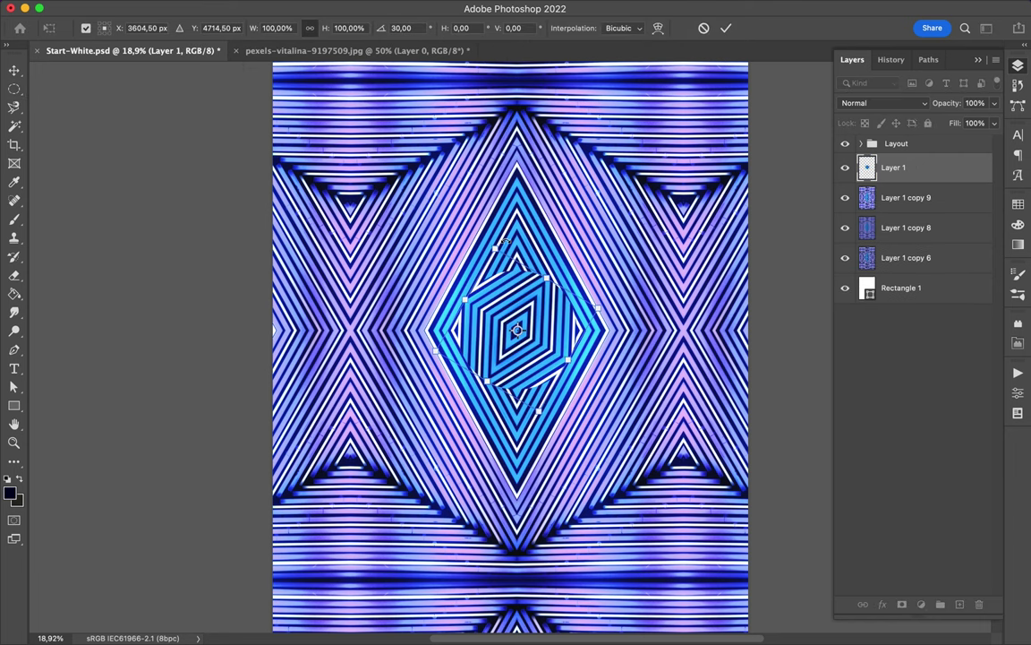
key("Return")
Step: Select a larger circular area of the pattern and copy it to a new layer
key("m")
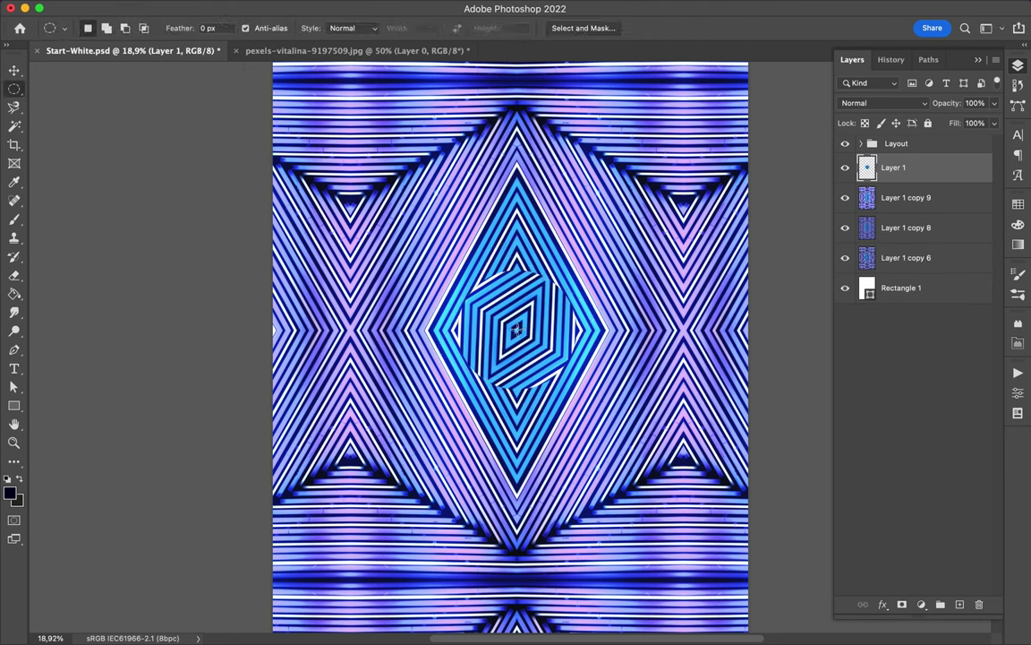
left_click_drag(517, 329, 694, 475)
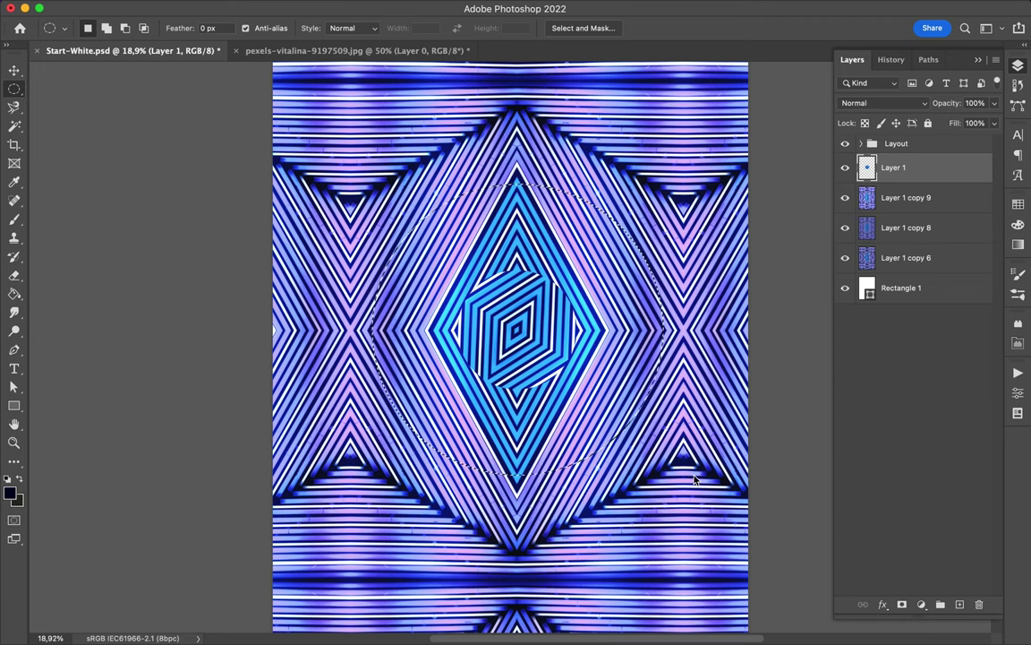
key("ctrl+j")
key("ctrl+t")
key("Return")
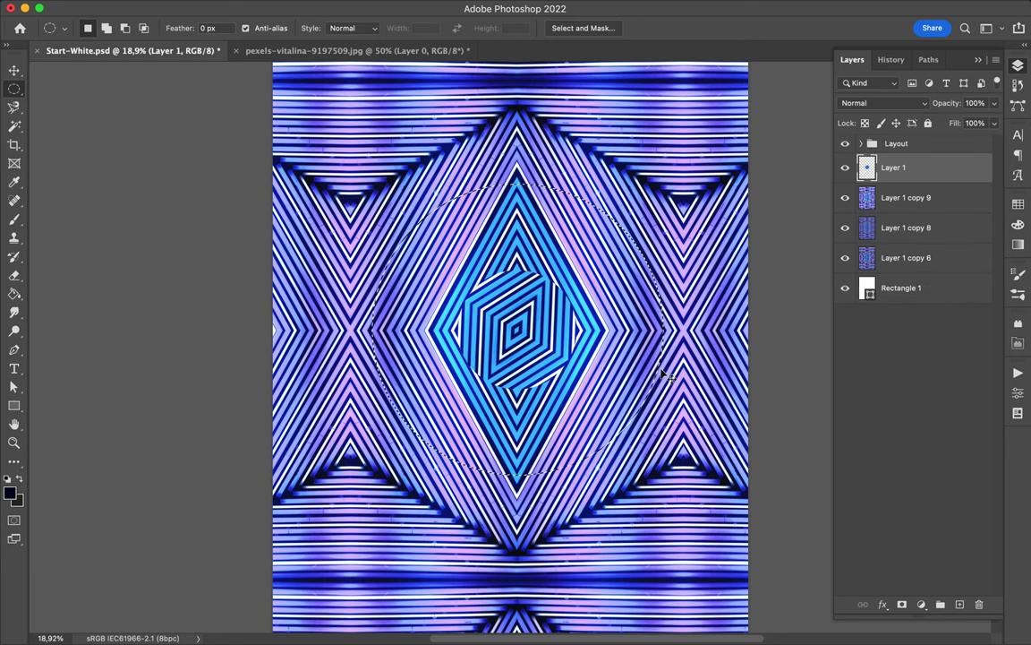
Step: Move the circle patch below Layer 1, rotate it and realign its diamond with the pattern
left_click_drag(894, 167, 923, 206)
key("ctrl+t")
left_click_drag(379, 111, 358, 360)
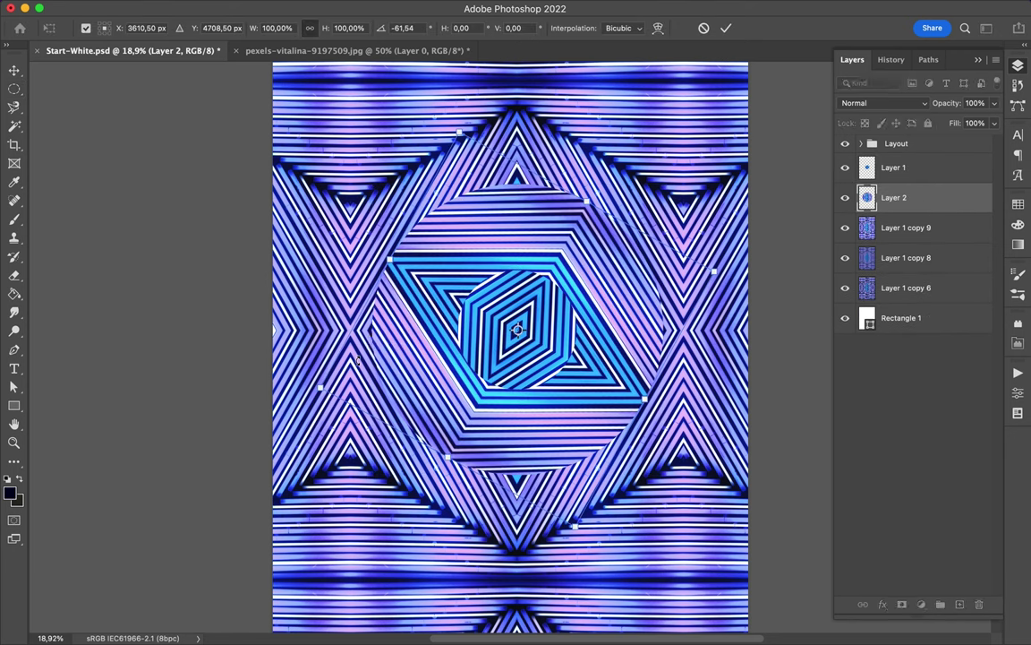
left_click_drag(466, 367, 391, 225)
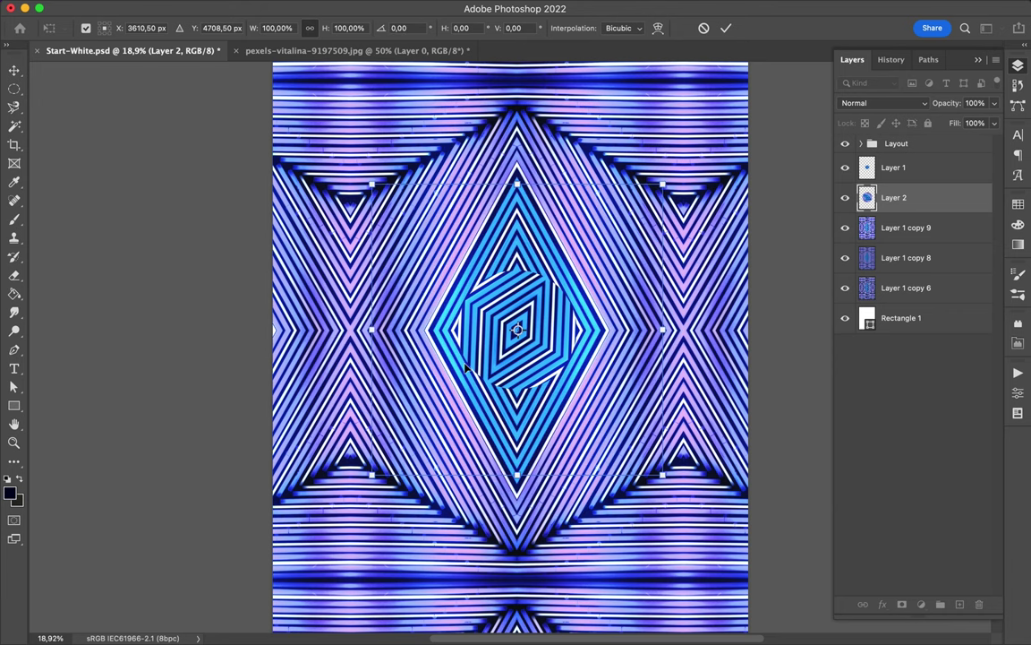
key("Return")
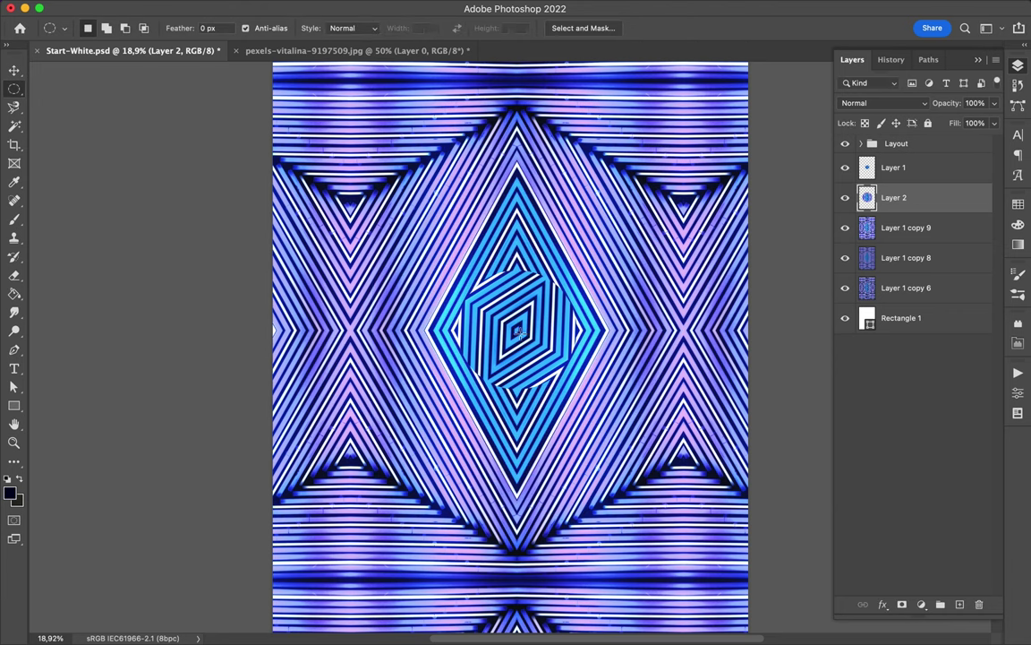
Step: Rotate a larger circle around the centre about −55° against the pattern
left_click_drag(564, 351, 622, 422)
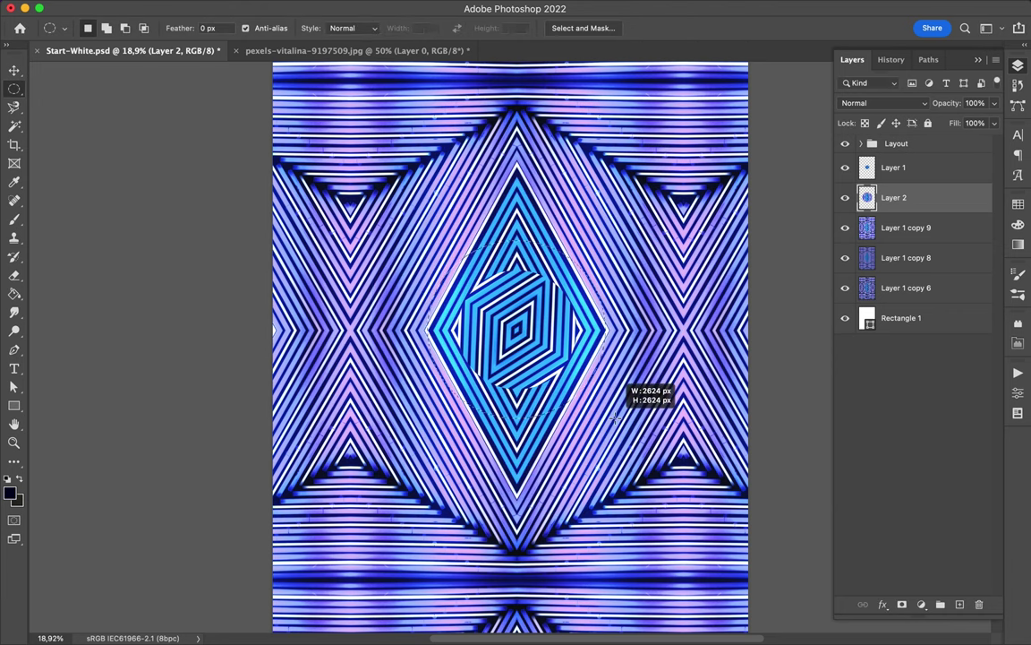
key("ctrl+t")
mouse_move(314, 161)
left_mouse_down()
mouse_move(401, 338)
mouse_move(439, 388)
mouse_move(380, 362)
left_mouse_up()
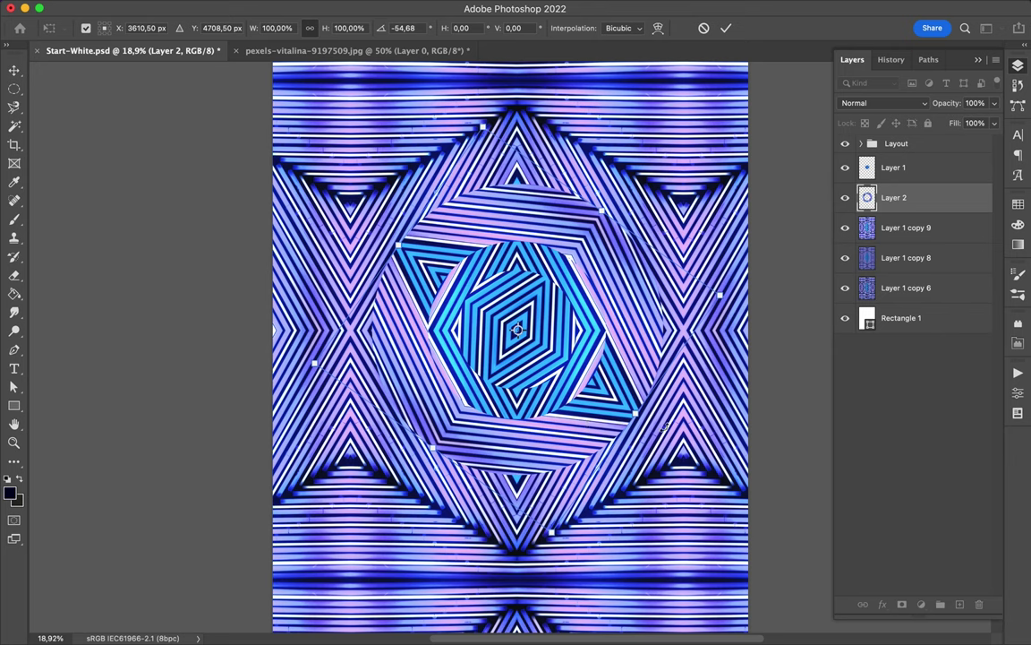
key("Return")
key("ctrl+minus")
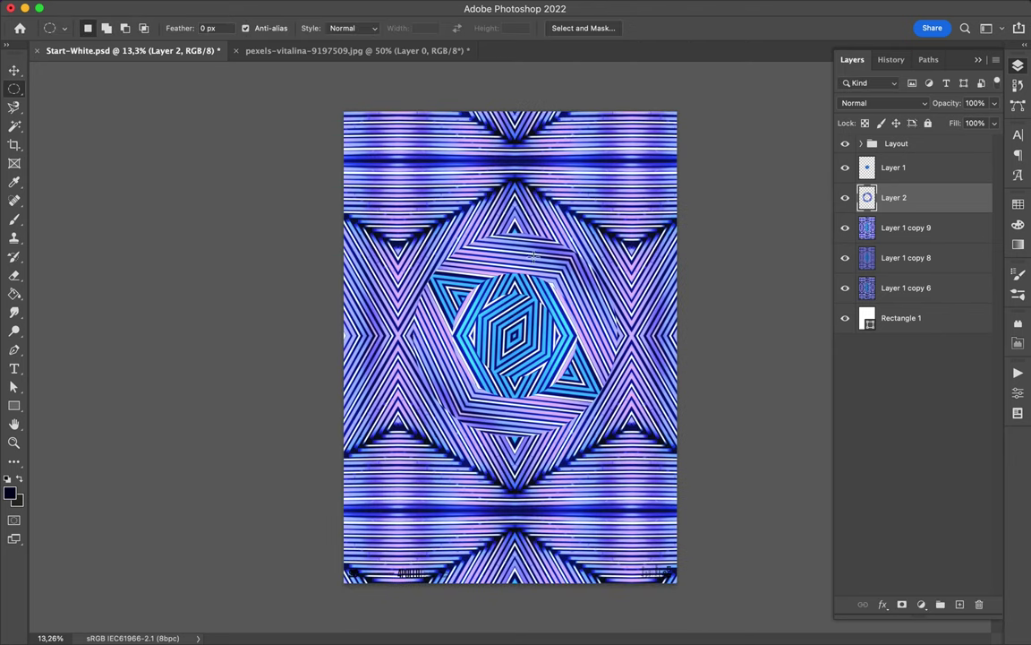
Step: Duplicate the small circle Layer 1 and apply a 23.3-pixel Gaussian Blur to the copy
key("v")
left_click(931, 167)
left_click_drag(917, 183, 918, 185)
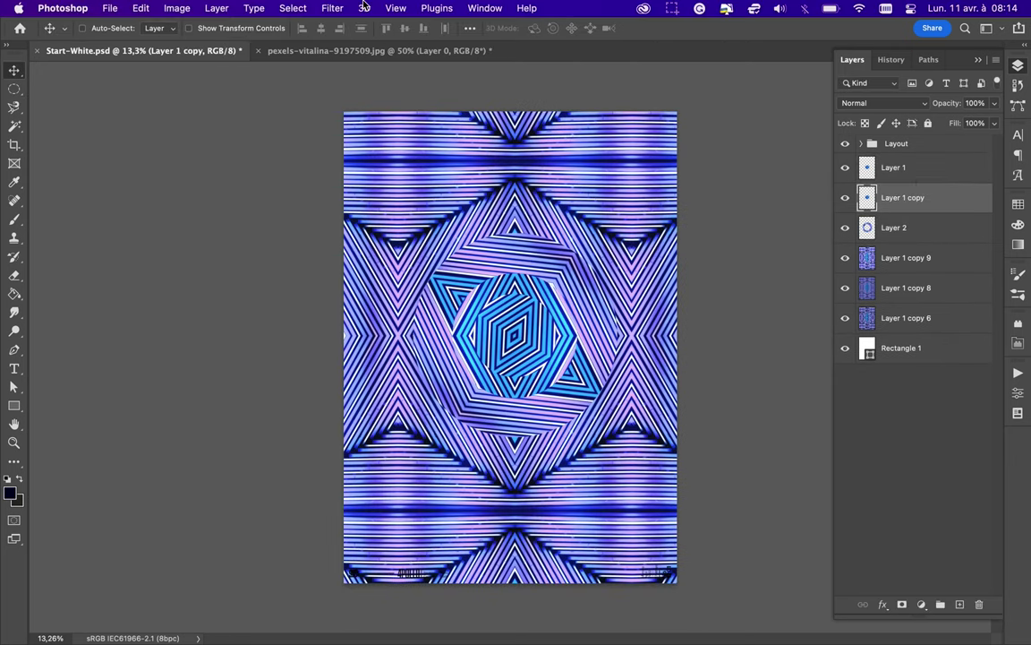
left_click(330, 9)
left_click(564, 244)
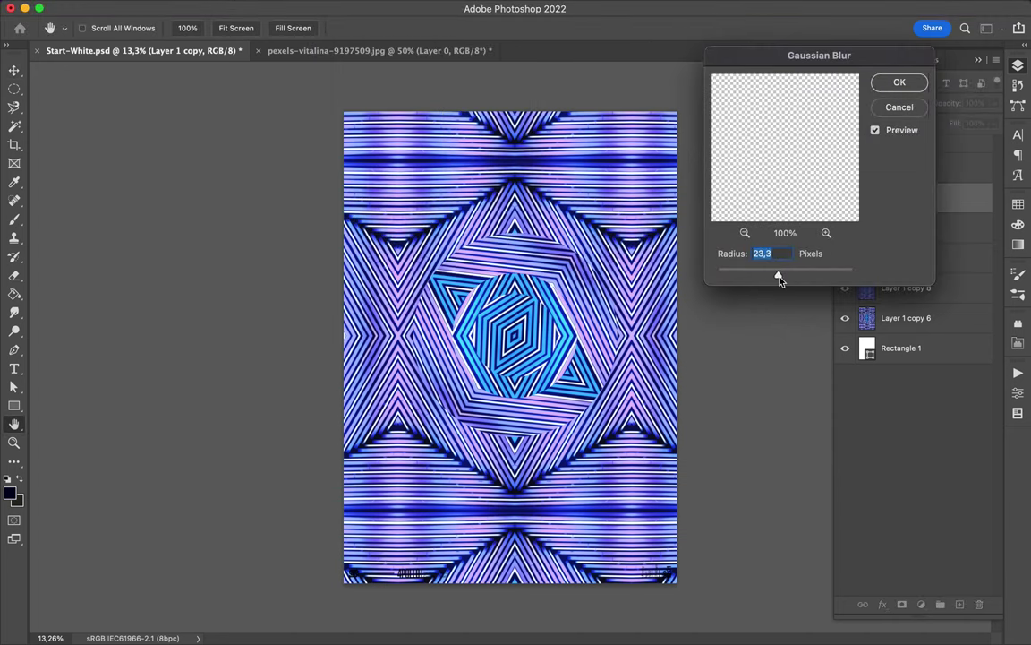
key("Return")
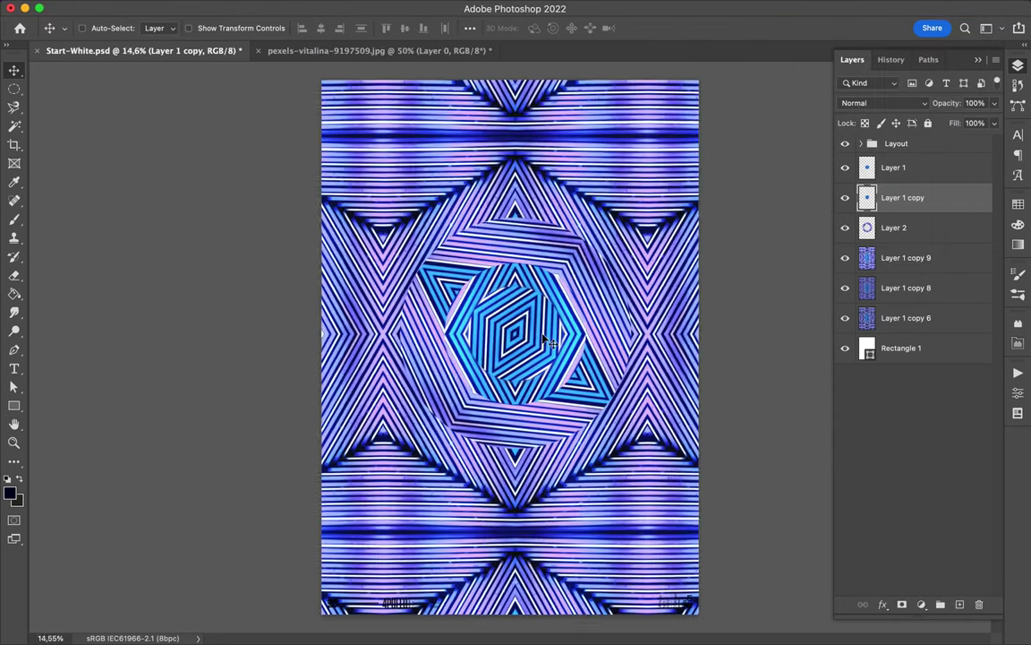
Step: Set the blurred circle copy's blend mode to Linear Burn
scroll(542, 334, "up", 5)
scroll(546, 340, "up", 4)
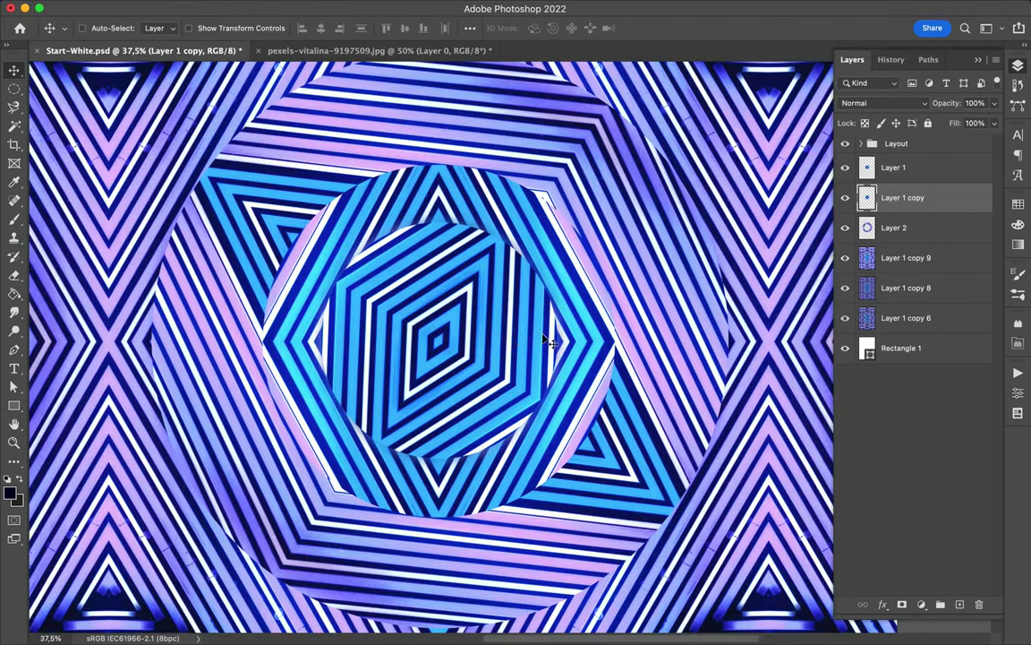
left_click(920, 106)
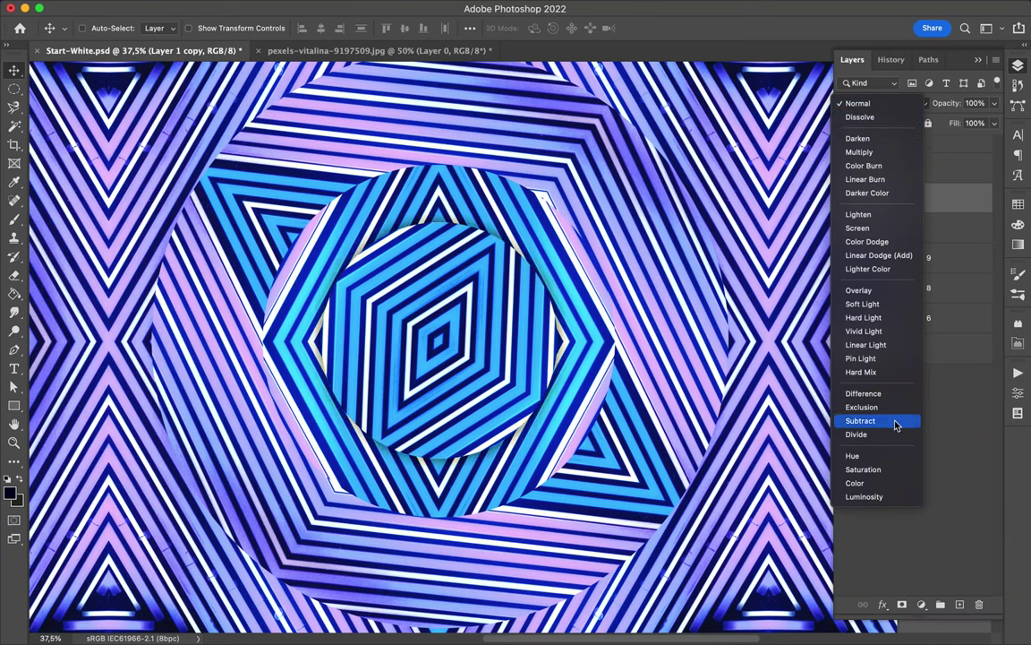
left_click(882, 184)
scroll(591, 240, "down", 3)
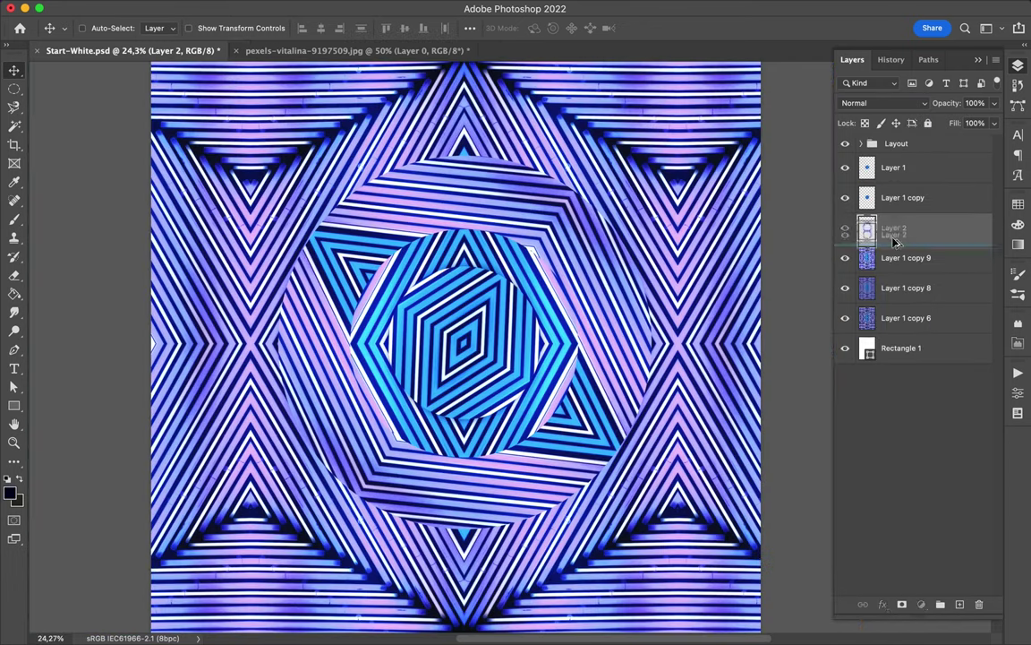
Step: Duplicate Layer 2 and apply a 114.8-pixel Gaussian Blur to the copy
left_click_drag(894, 242, 893, 244)
left_click(293, 8)
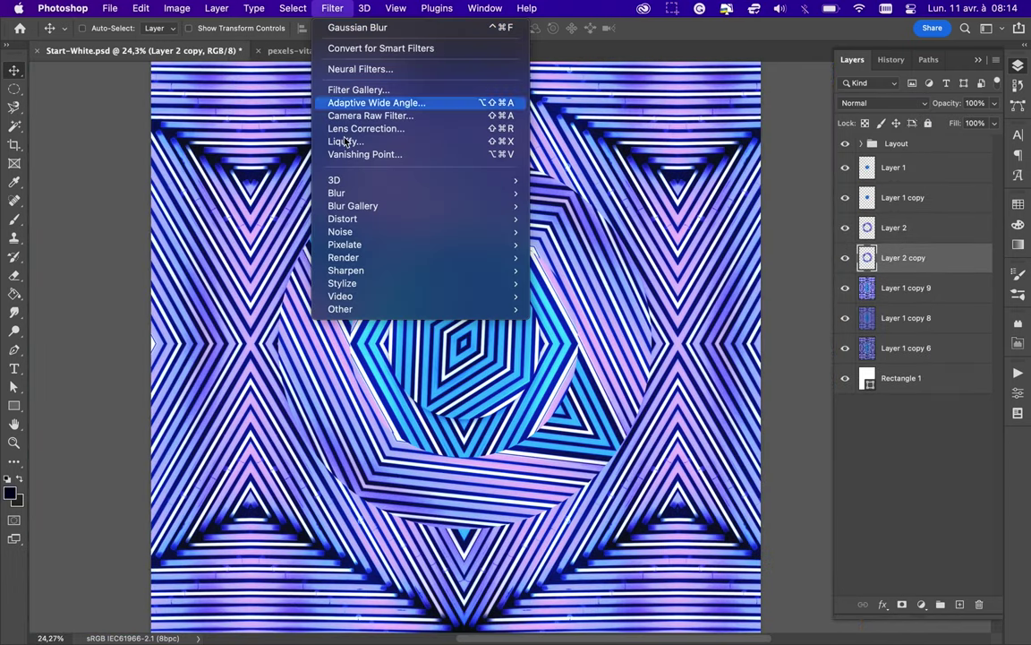
mouse_move(337, 193)
left_click(553, 234)
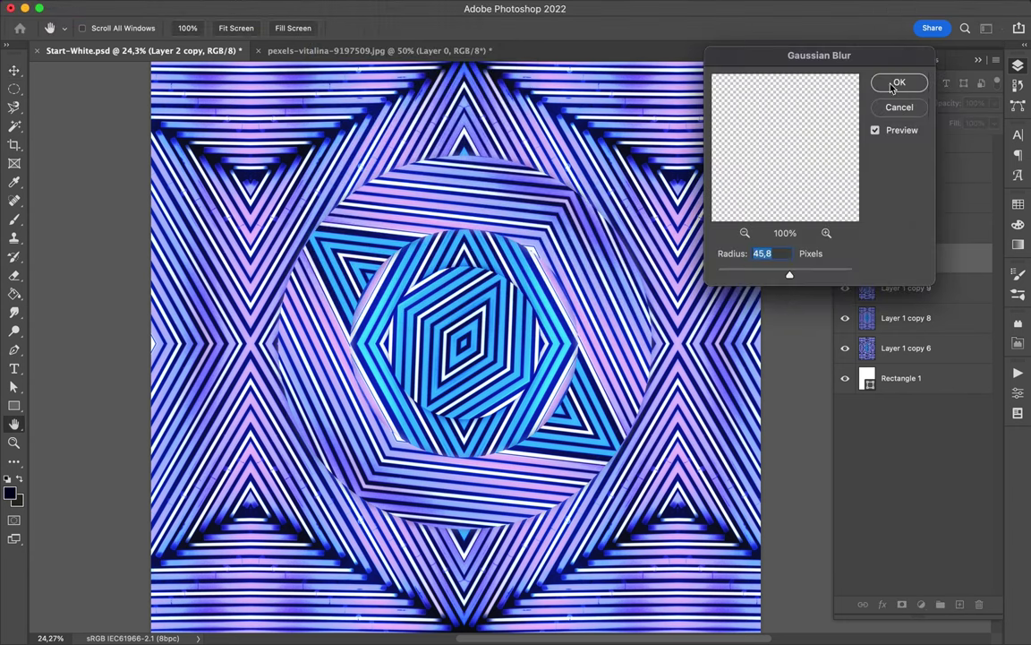
left_click_drag(803, 275, 808, 275)
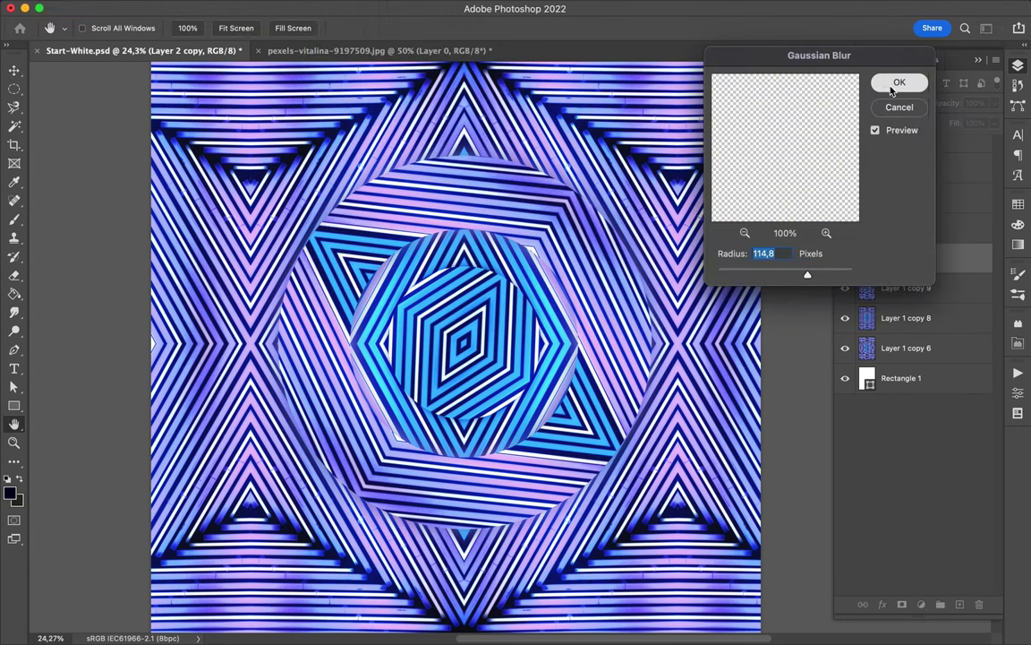
left_click(896, 83)
Step: Set the blurred copy to Linear Burn and duplicate it for a deeper shadow
left_click(886, 103)
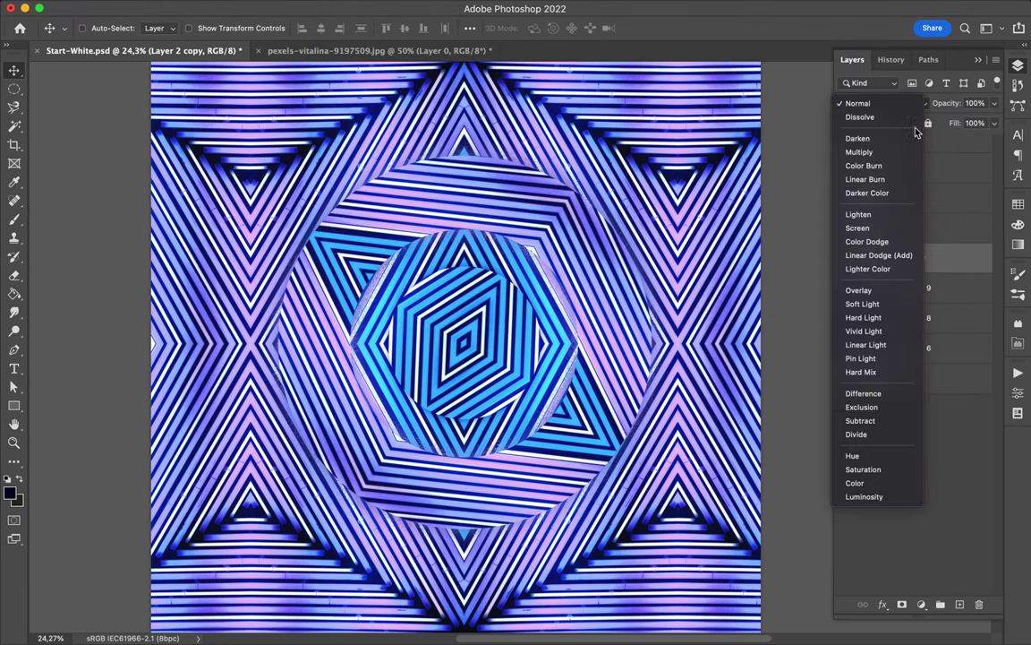
left_click(907, 179)
left_click_drag(891, 257, 891, 270)
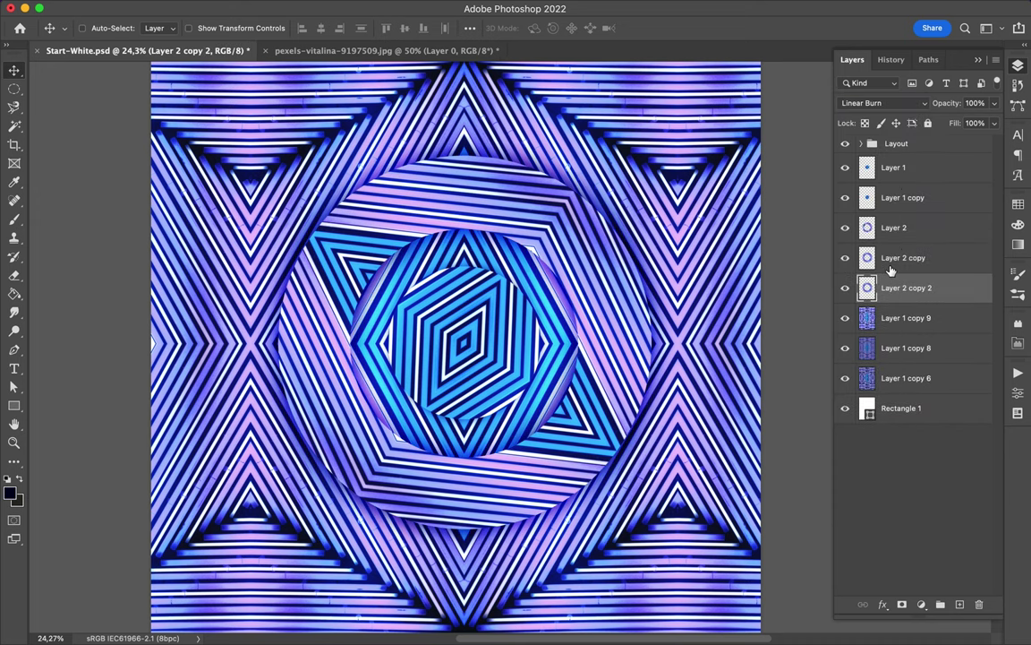
scroll(558, 312, "down", 3)
scroll(600, 234, "up", 1)
Step: Copy a top slice, stretch it upward above the circle, and merge it into the shadow
scroll(600, 235, "up", 2)
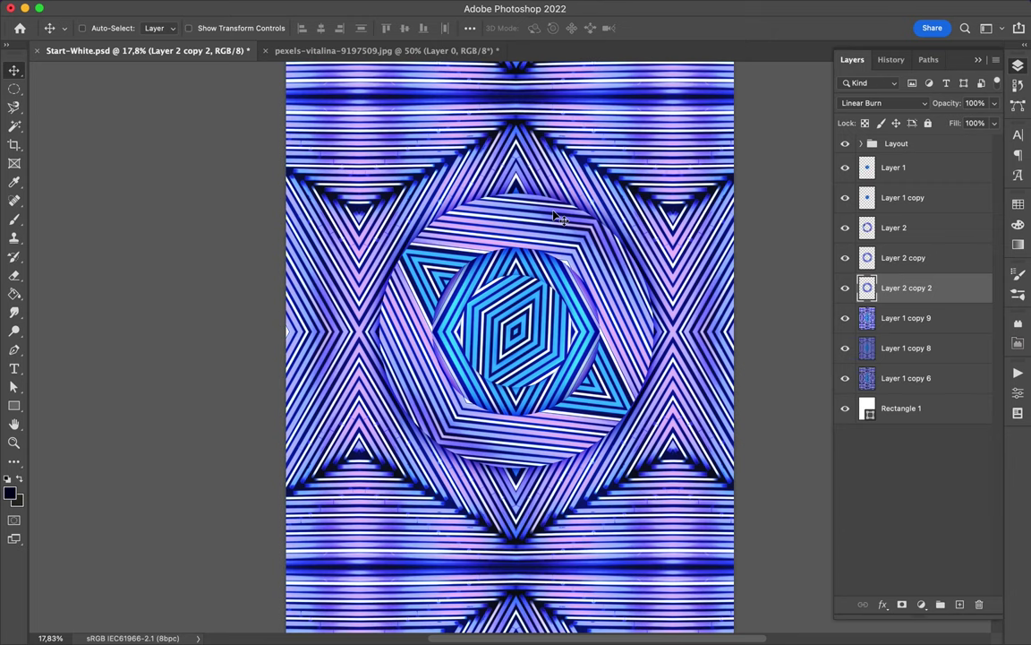
key("m")
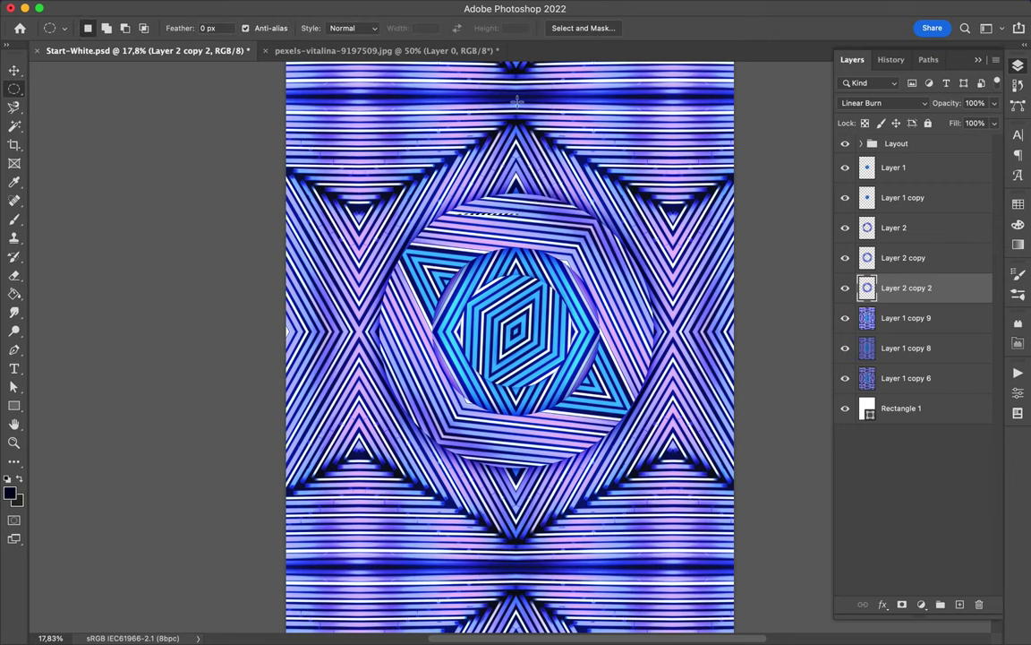
key("ctrl+j")
key("ctrl+t")
left_click_drag(488, 211, 512, 116)
key("Return")
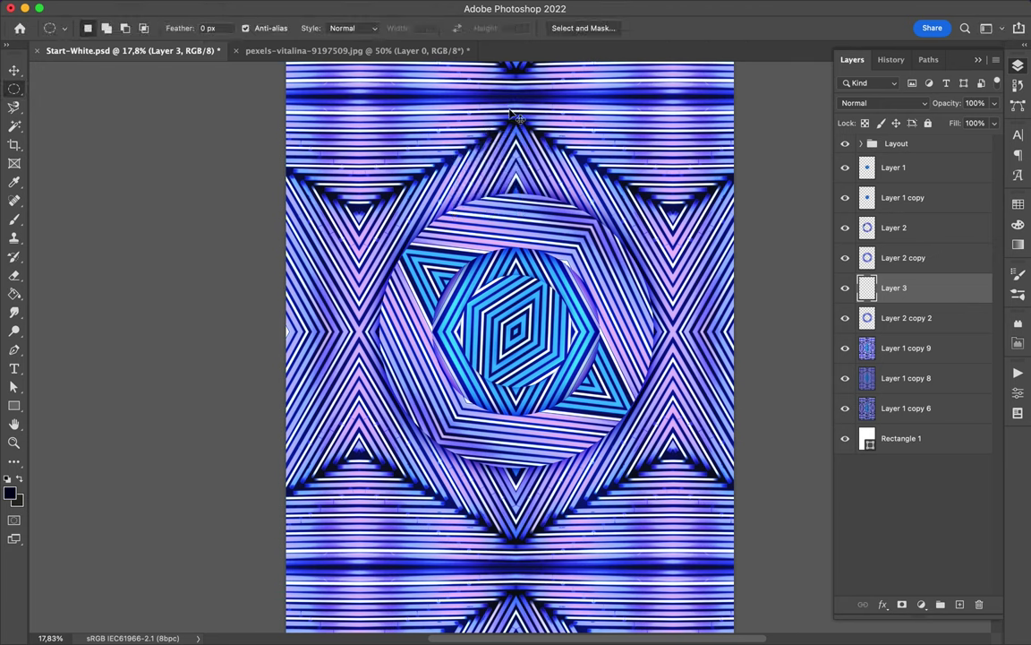
key("ctrl+e")
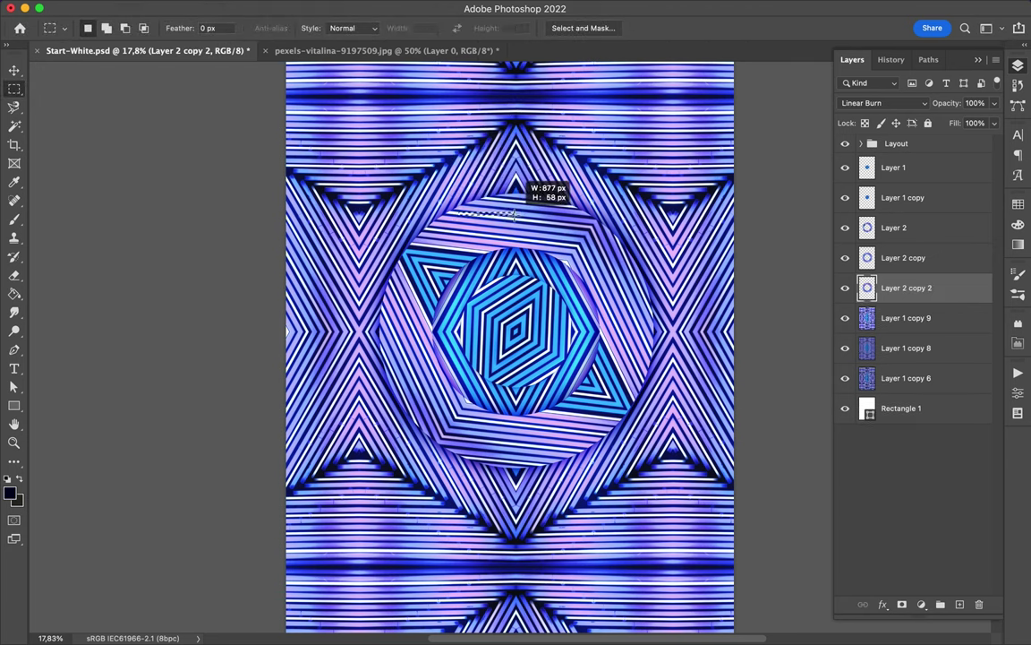
Step: Copy a second top strip, stretch it upward, and merge it into the shadow layer
key("ctrl+j")
key("ctrl+t")
left_click_drag(490, 209, 492, 135)
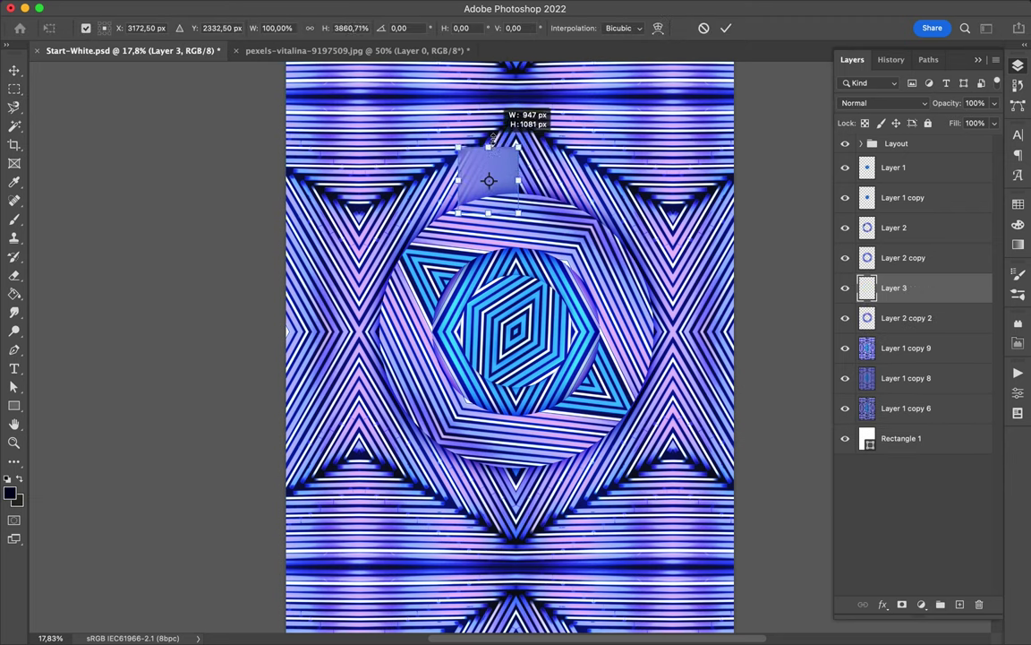
key("Return")
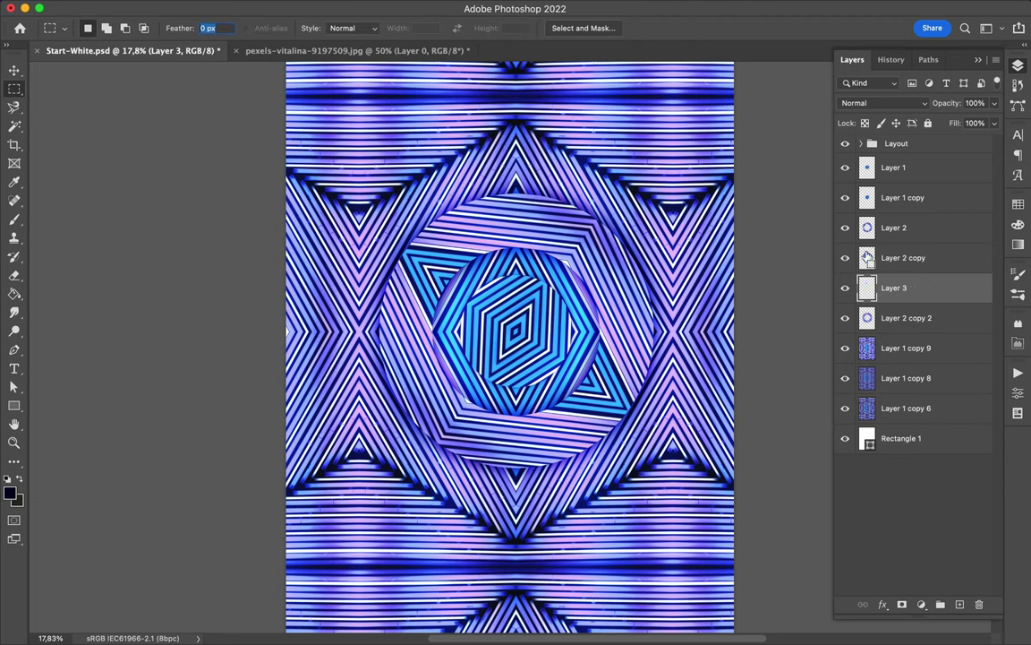
key("ctrl+e")
Step: Stretch Layer 2's top strip upward above the large circle
left_click(913, 229)
key("ctrl+t")
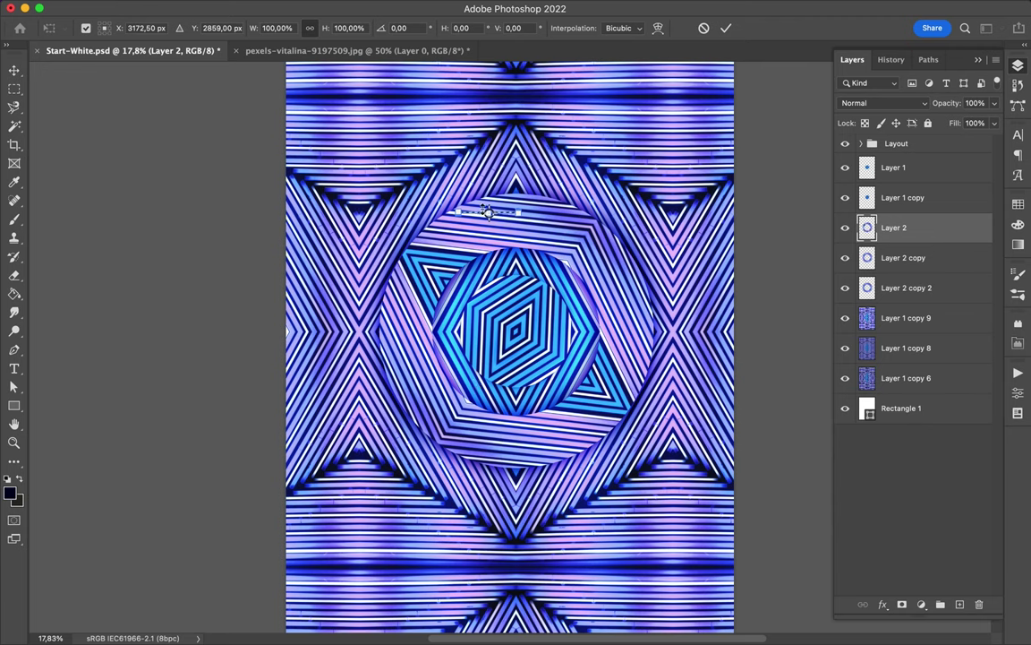
left_click_drag(488, 212, 487, 108)
key("Return")
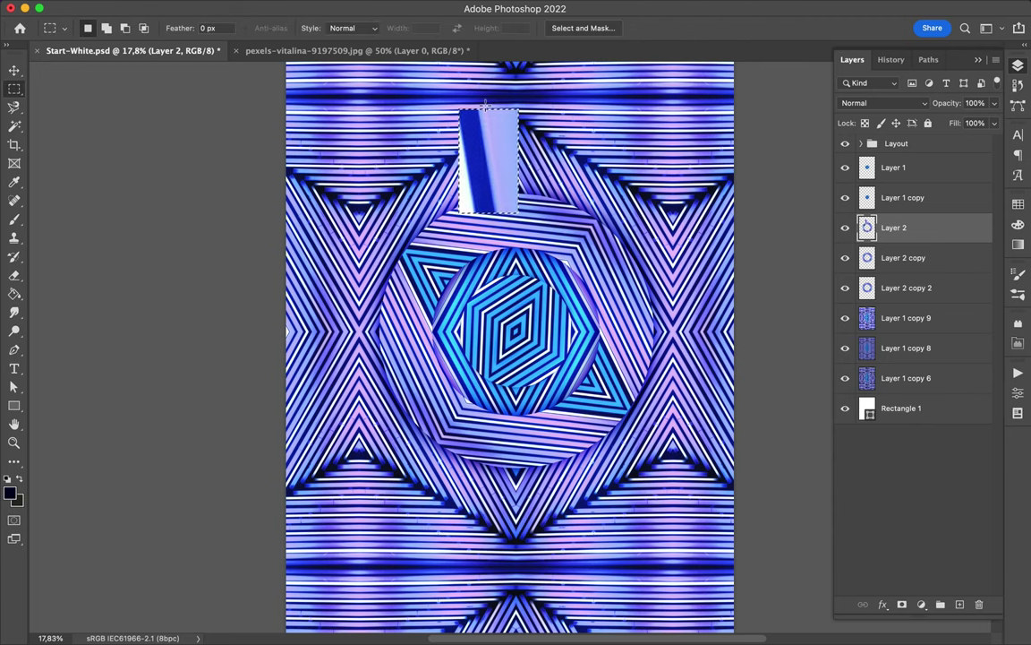
key("v")
mouse_move(491, 188)
left_mouse_down()
mouse_move(491, 213)
mouse_move(426, 373)
left_mouse_up()
key("ctrl+z")
key("ctrl+z")
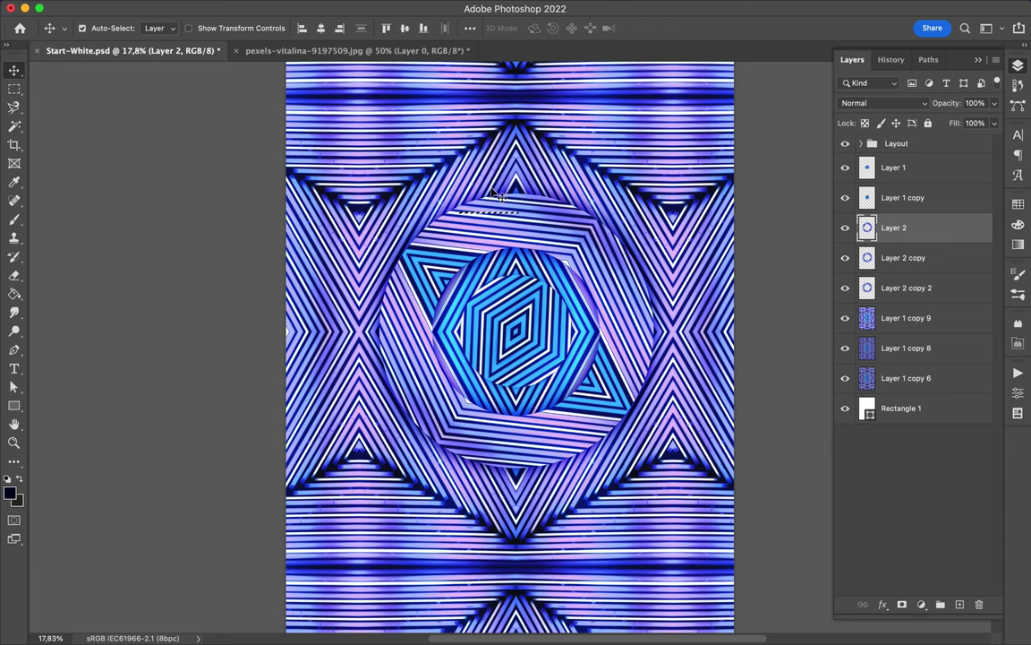
scroll(491, 194, "down", 3)
Step: Draw a white circle on the upper part of the poster
key("u")
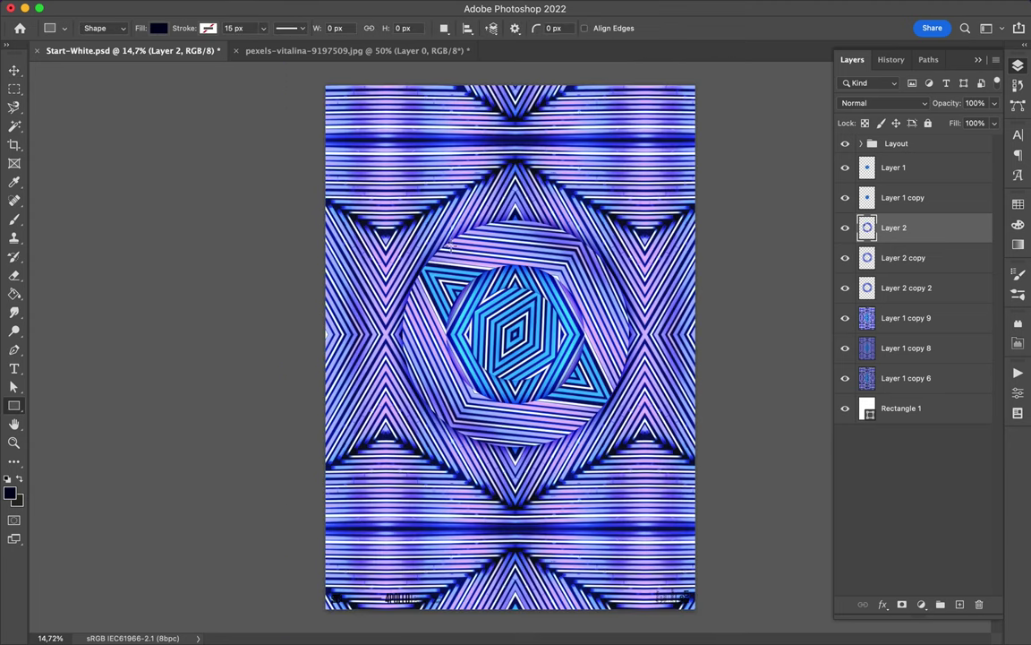
left_click(159, 28)
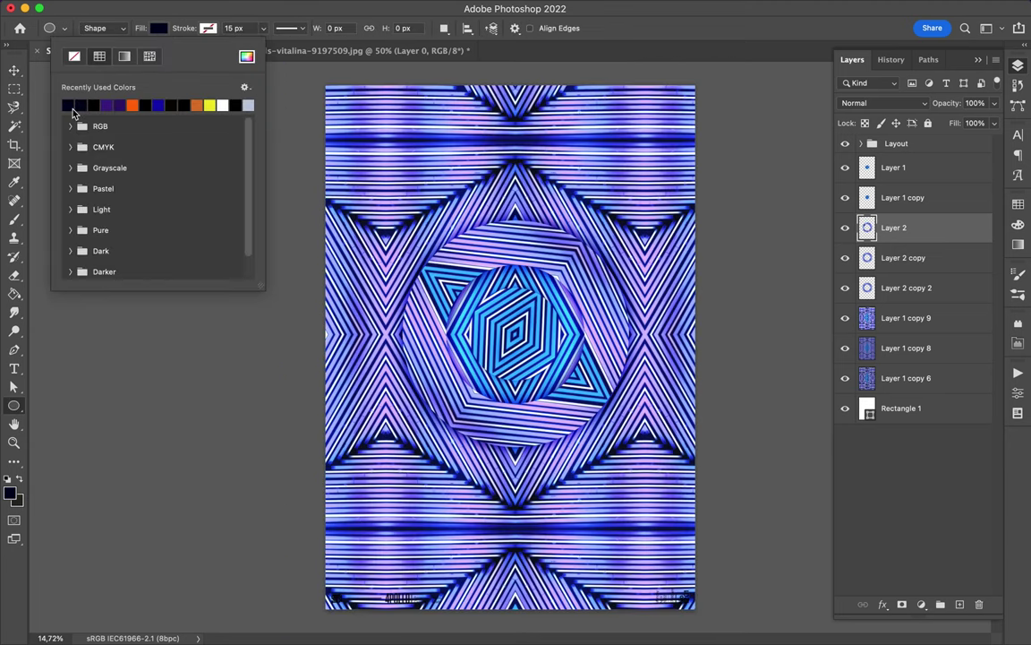
left_click_drag(420, 168, 535, 285)
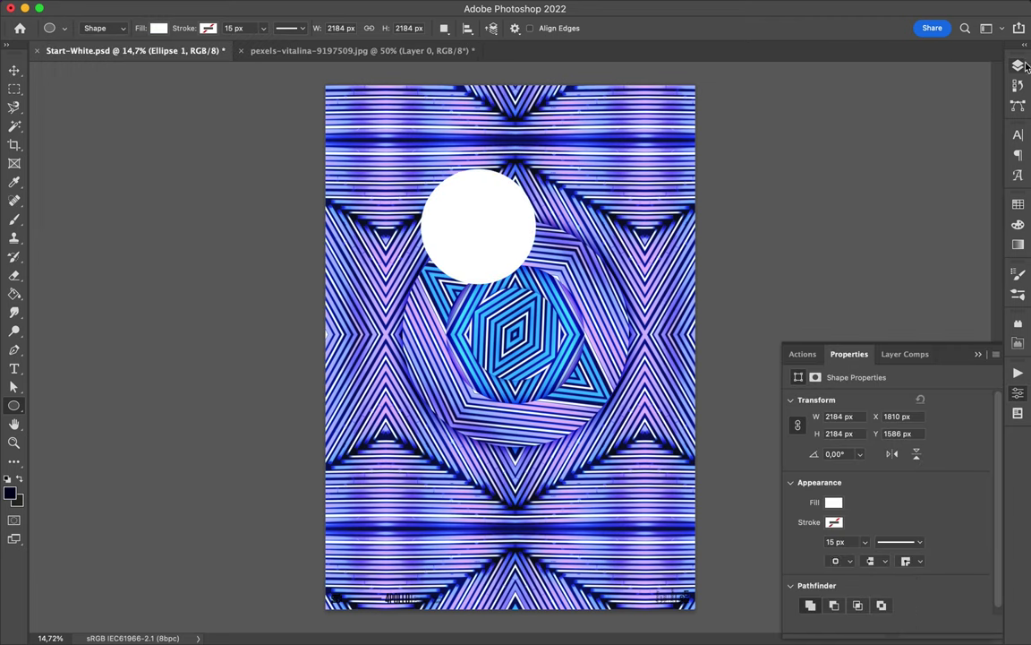
Step: Put the circle beneath Layer 2 copy in Overlay mode and duplicate it to the upper right
left_click(1018, 64)
left_click_drag(896, 260, 909, 292)
left_click(886, 102)
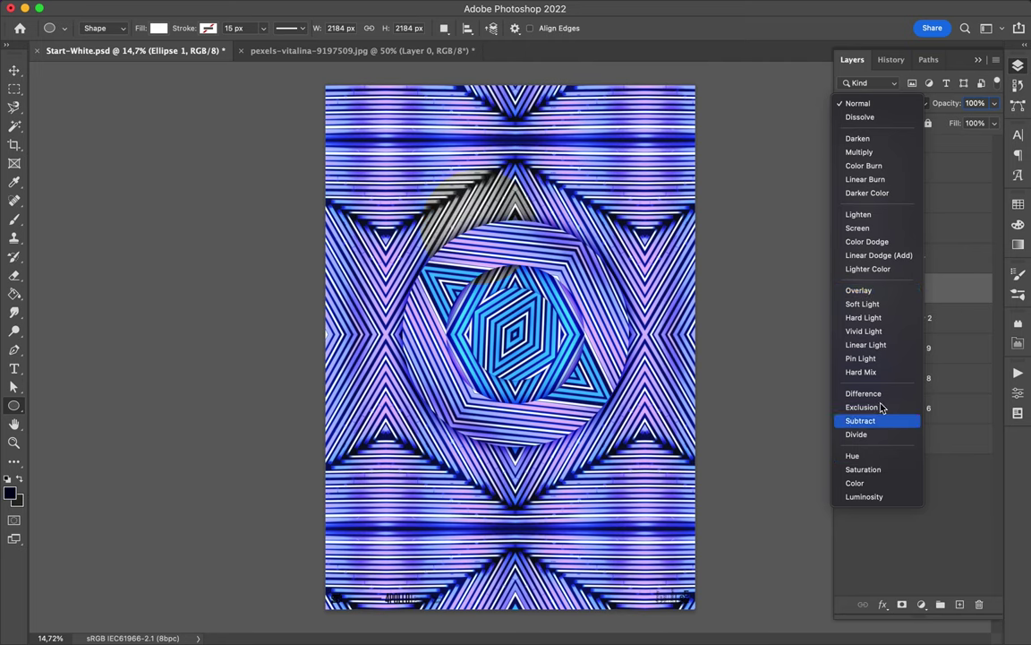
left_click(864, 290)
key("v")
mouse_move(525, 207)
left_mouse_down()
mouse_move(440, 203)
mouse_move(578, 213)
mouse_move(624, 243)
left_mouse_up()
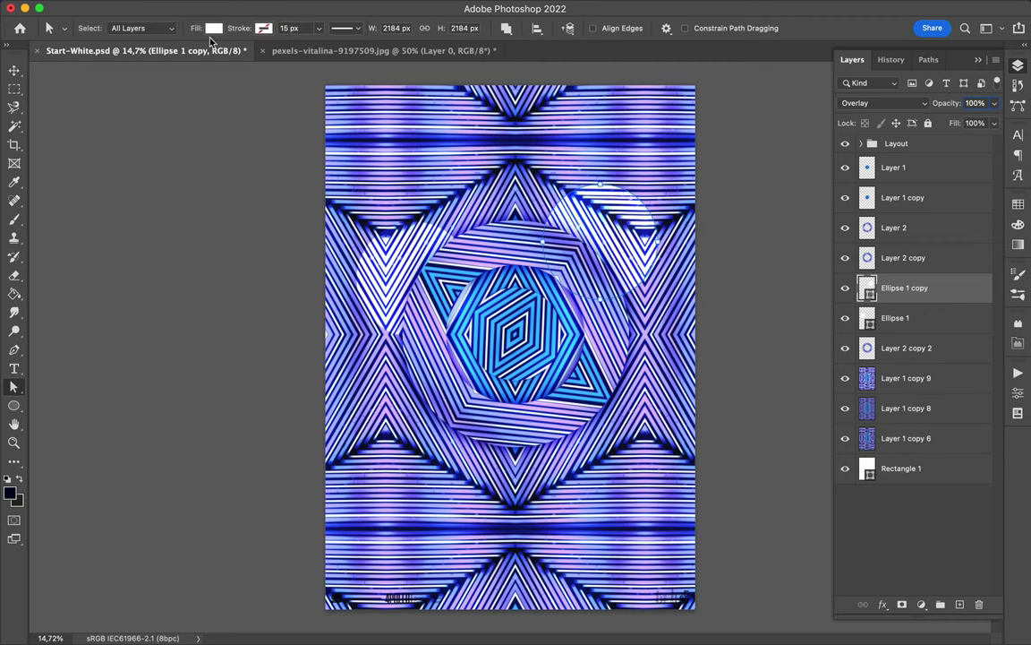
Step: Enlarge the upper-right circle copy to about 252% and reposition it
key("ctrl+t")
left_click_drag(690, 138, 768, 81)
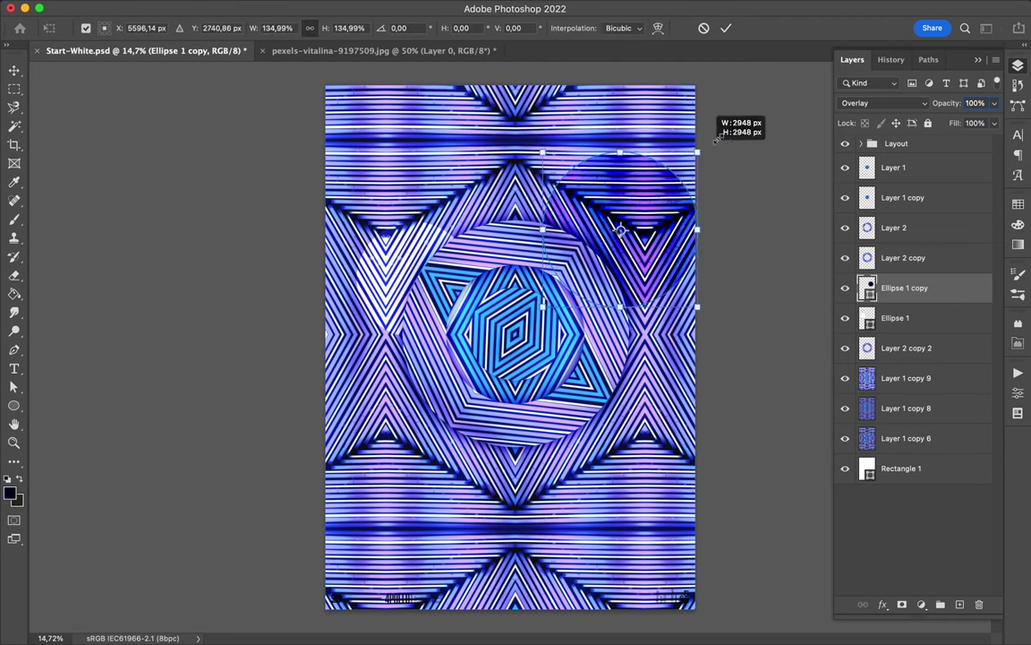
left_click_drag(543, 303, 490, 387)
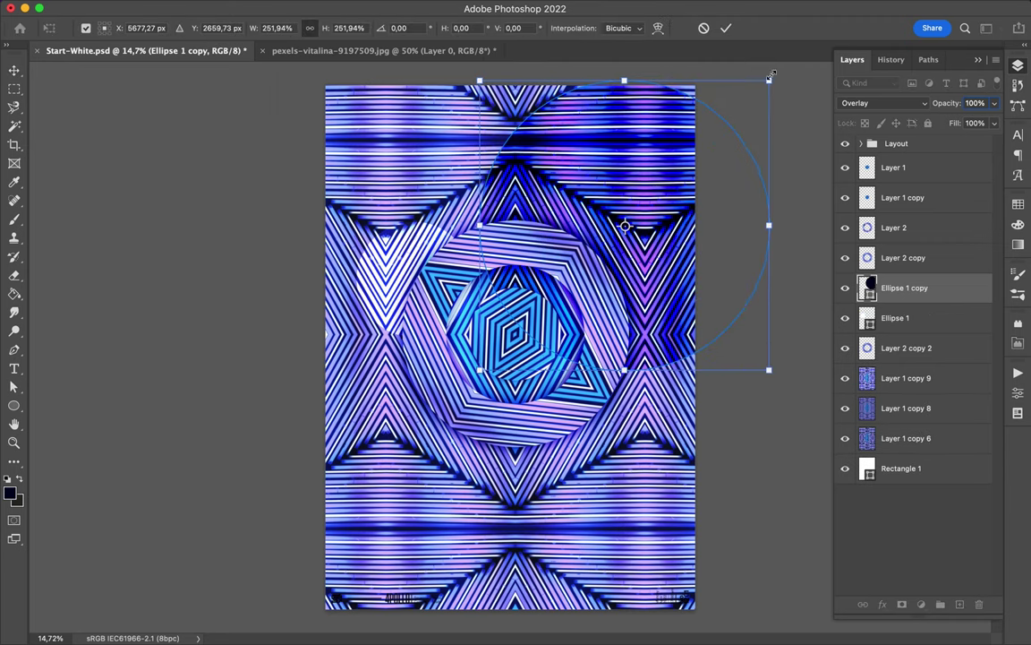
left_click_drag(769, 78, 790, 69)
key("Return")
mouse_move(714, 193)
left_mouse_down()
mouse_move(681, 135)
mouse_move(573, 443)
left_mouse_up()
Step: Add a lower-left circle copy blended in Color Burn at 49% fill
key("ctrl+t")
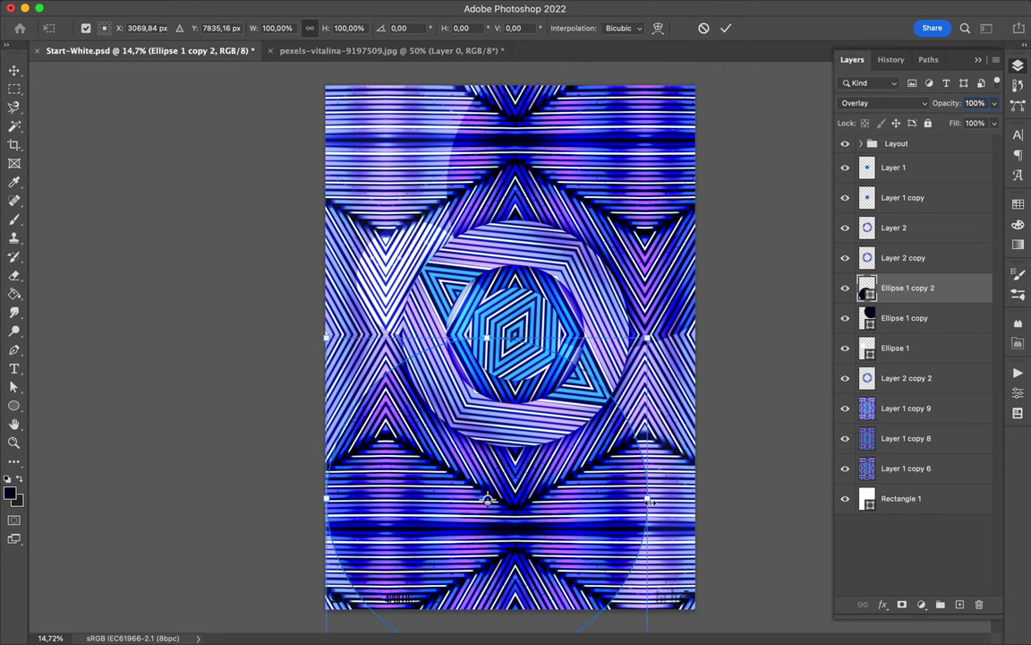
left_click_drag(487, 500, 426, 495)
key("Return")
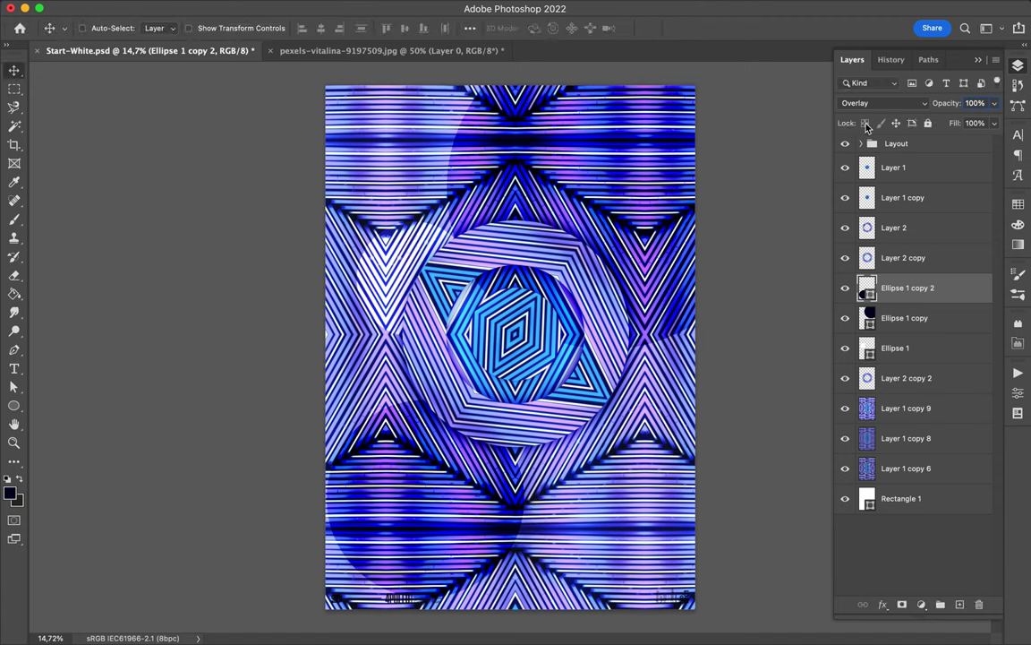
left_click(885, 103)
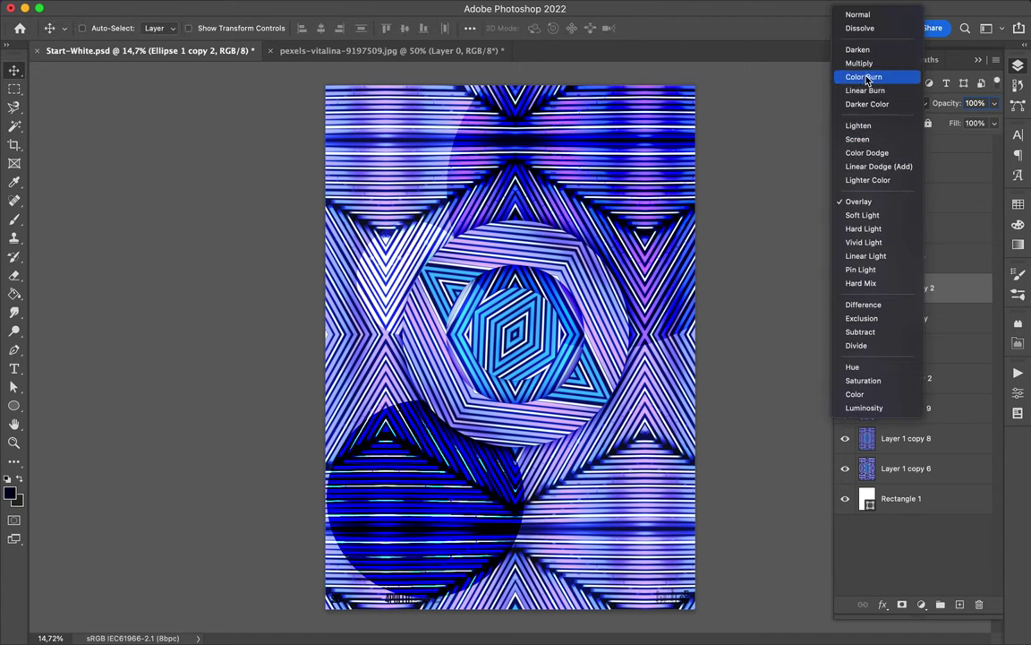
left_click(864, 77)
mouse_move(994, 123)
left_mouse_down()
mouse_move(952, 145)
mouse_move(963, 144)
left_mouse_up()
left_click_drag(429, 537, 527, 426)
left_click_drag(488, 432, 491, 429)
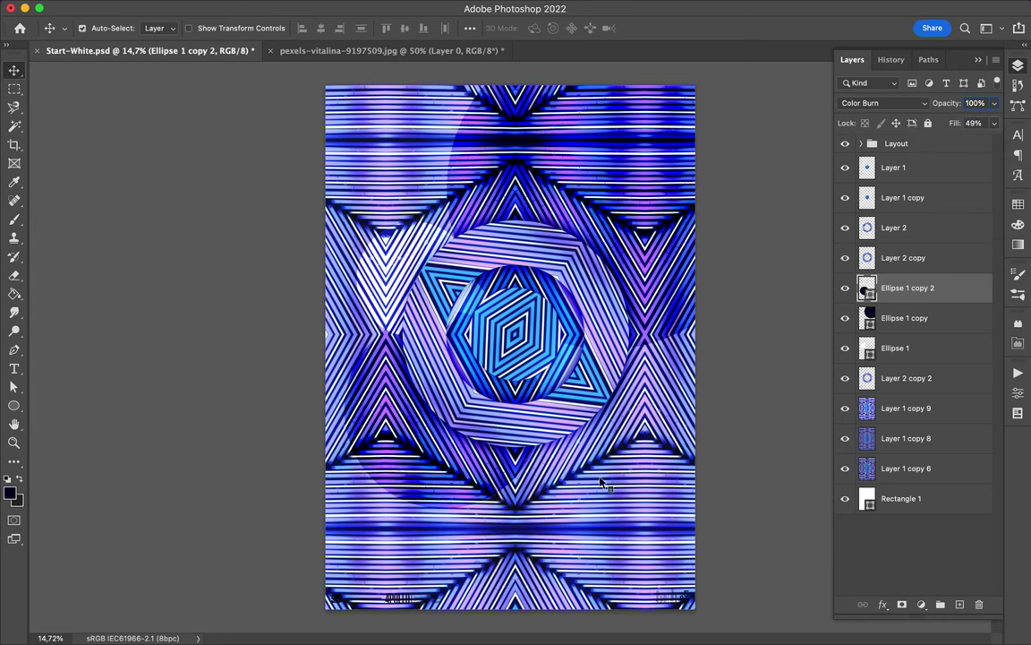
left_click_drag(400, 278, 489, 311)
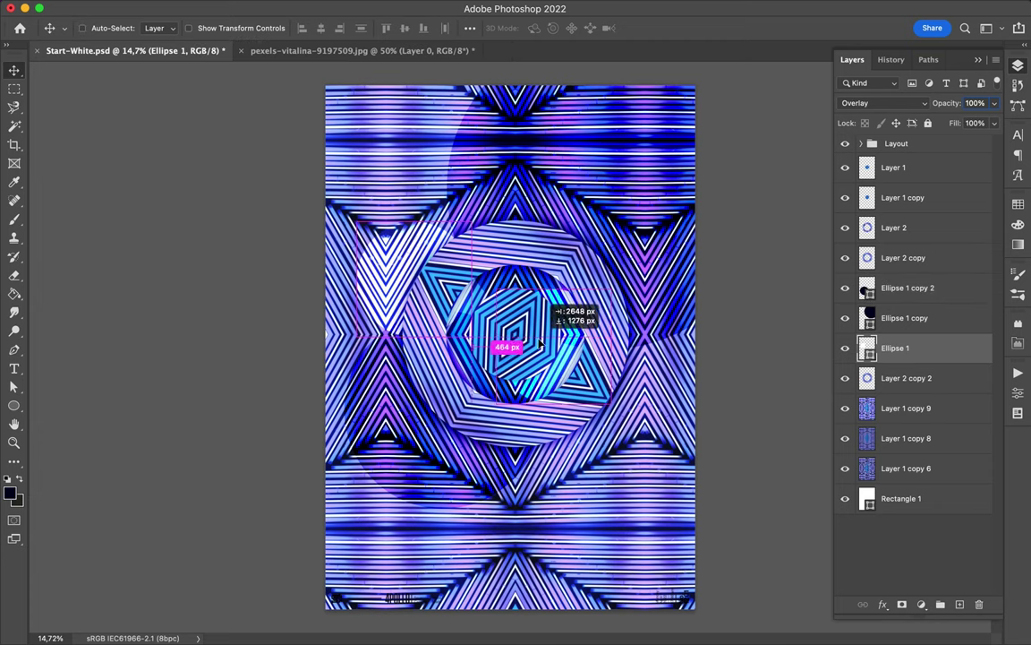
Step: Move a circle copy to the top, clip it to Layer 1, and scale it to 50%
left_click_drag(904, 340, 925, 170)
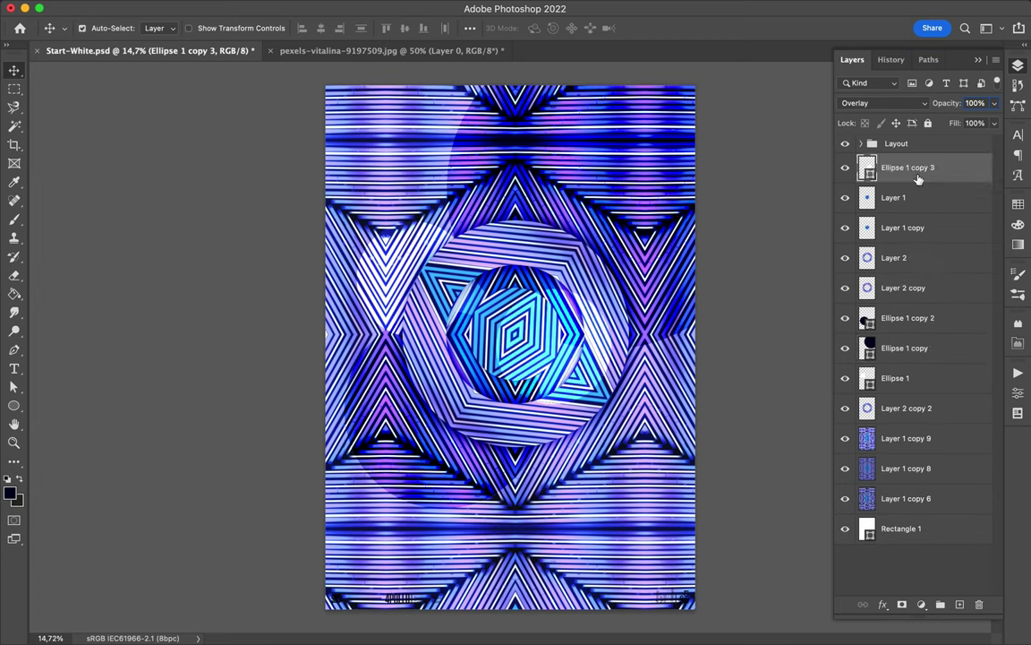
left_click(919, 181, "alt")
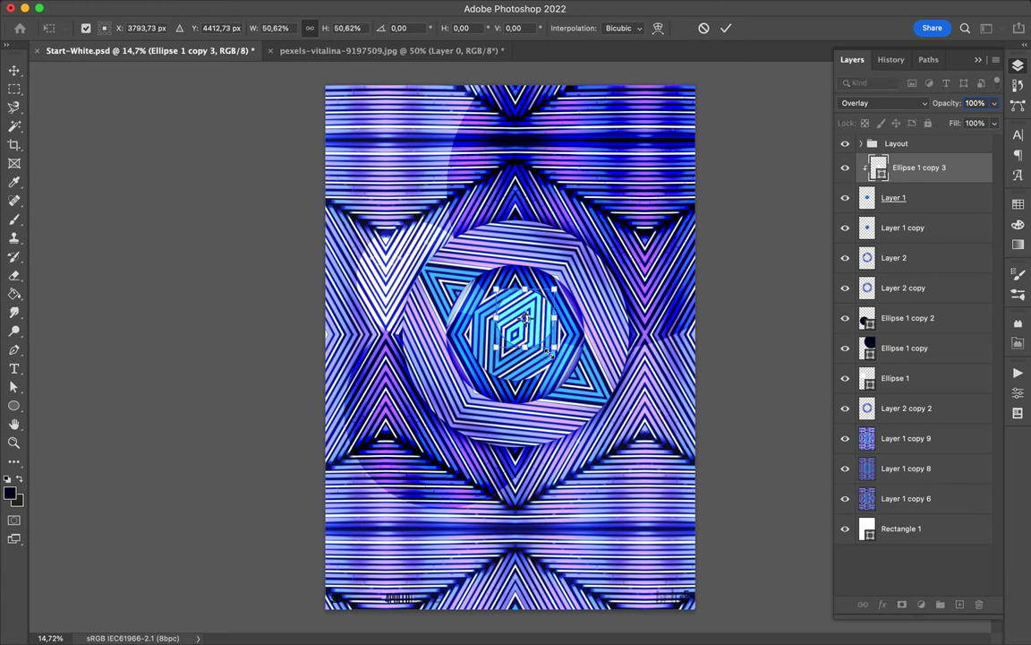
left_click_drag(535, 348, 621, 358)
Step: Duplicate another circle copy below Layer 1 and place it on the right side
left_click_drag(920, 167, 920, 215)
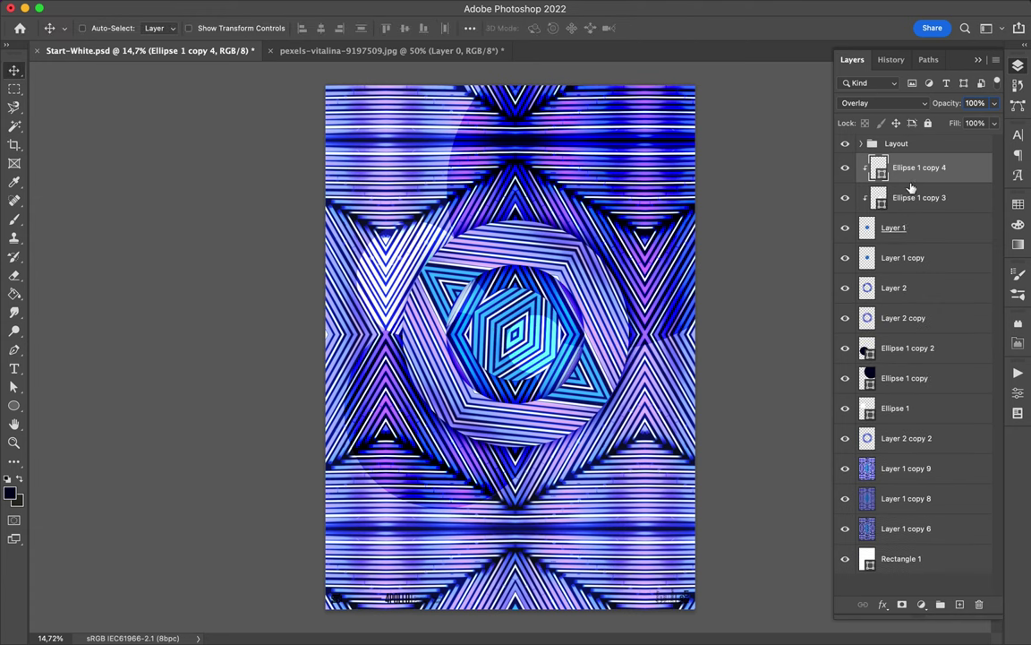
mouse_move(555, 387)
left_mouse_down()
mouse_move(650, 535)
mouse_move(628, 512)
mouse_move(662, 433)
left_mouse_up()
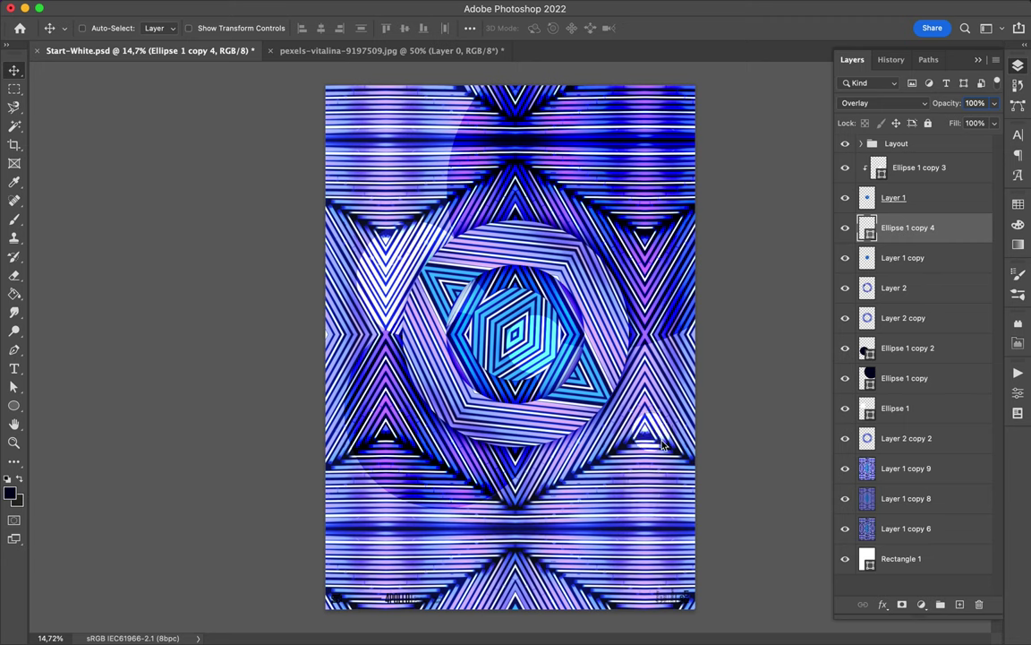
left_click_drag(663, 445, 535, 547)
key("a")
left_click(214, 28)
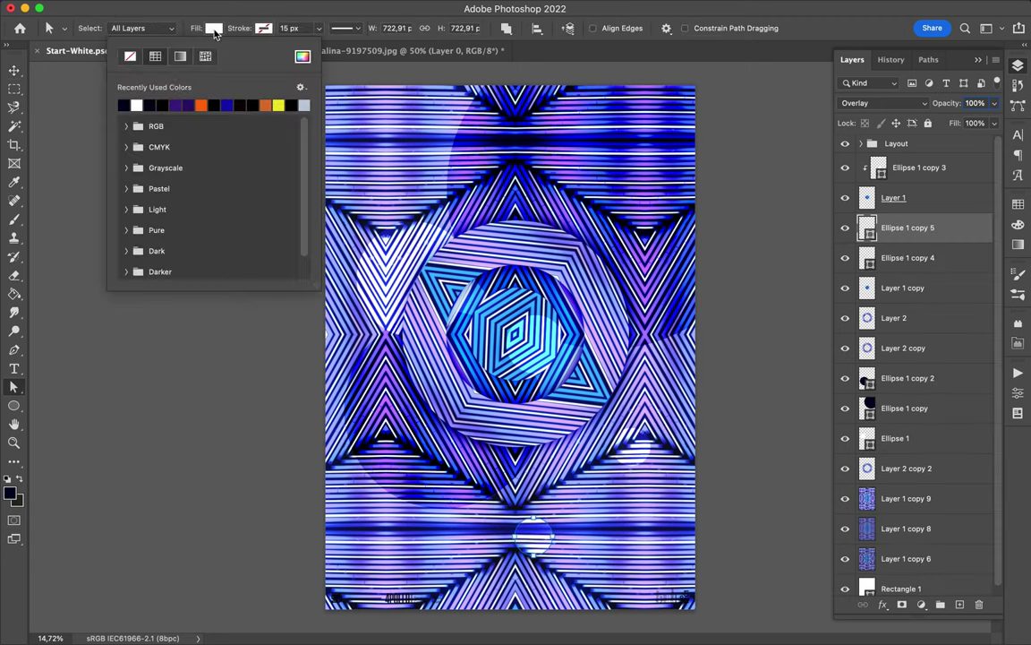
Step: Give the circle copy a mid-grey #959595 fill and move it into place
left_click(302, 56)
left_click_drag(716, 212, 566, 185)
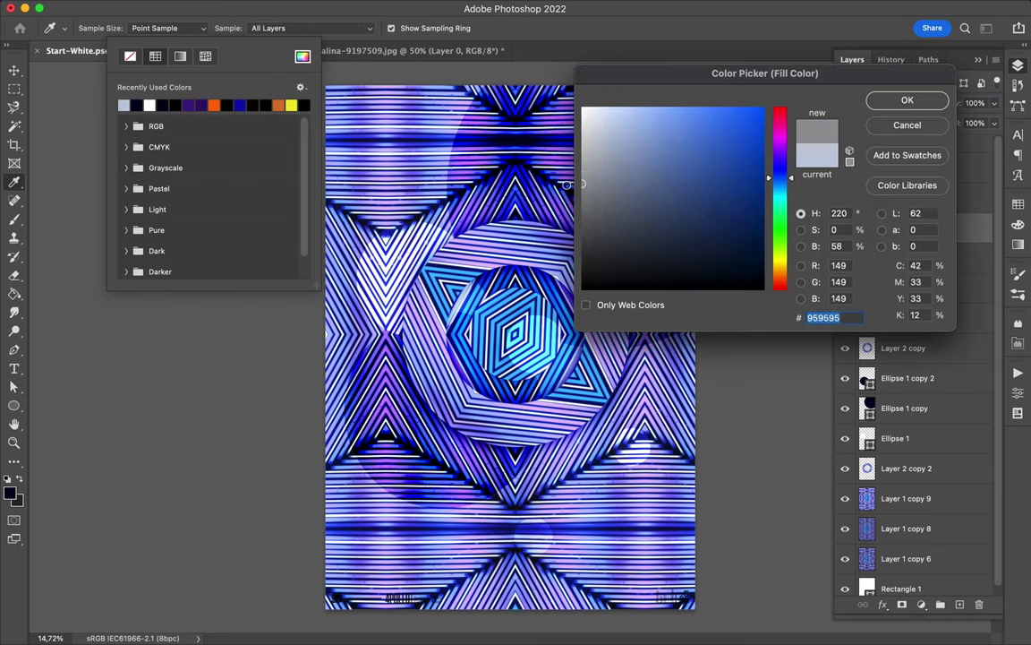
left_click(907, 99)
key("v")
left_click_drag(565, 535, 586, 488)
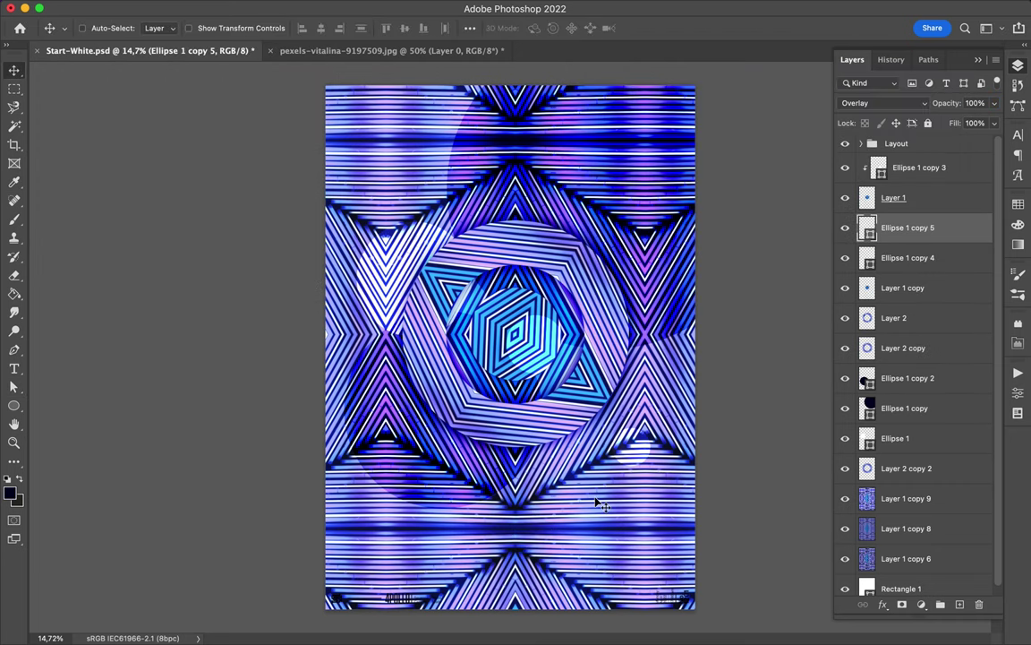
Step: Blend the grey circle in Subtract at 45% fill and enlarge it to 216% at lower right
left_click(895, 103)
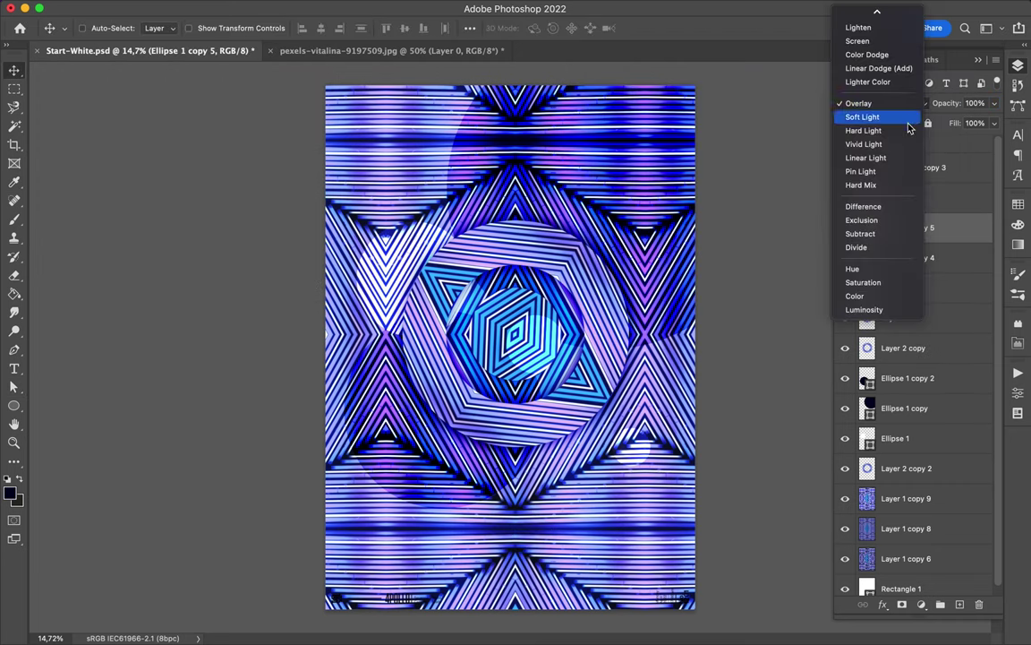
left_click(904, 235)
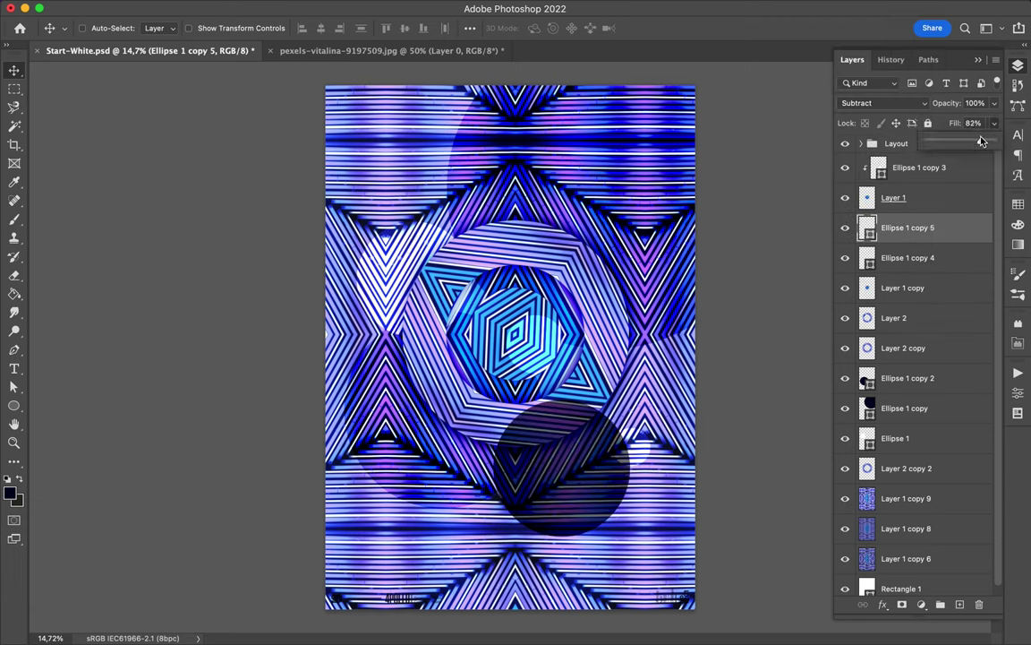
left_click_drag(982, 141, 956, 142)
left_click_drag(560, 467, 554, 535)
key("ctrl+t")
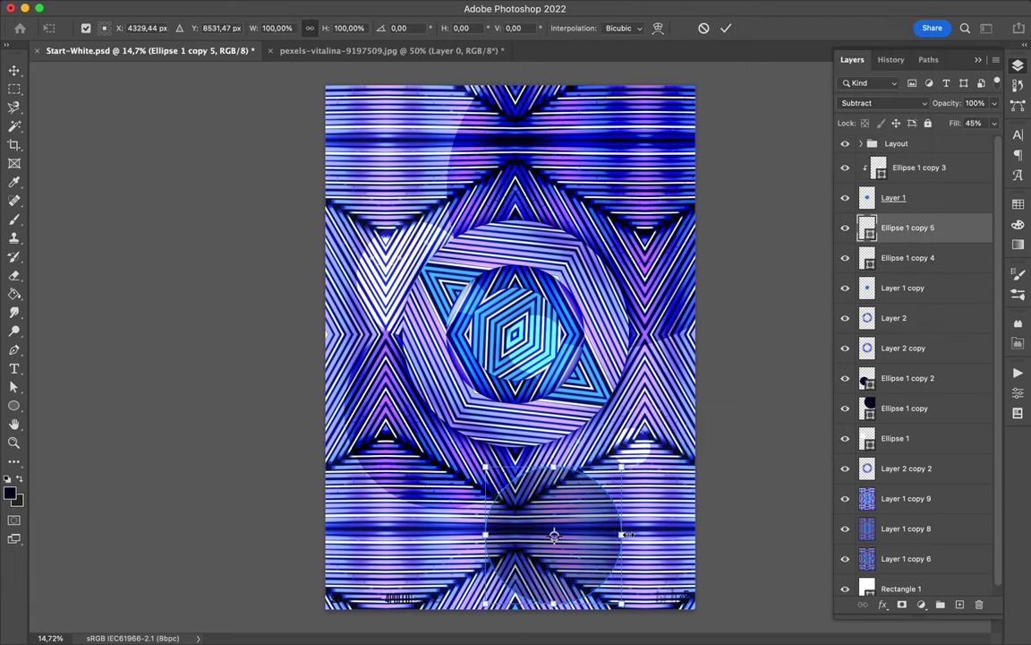
left_click_drag(626, 535, 575, 532)
key("Return")
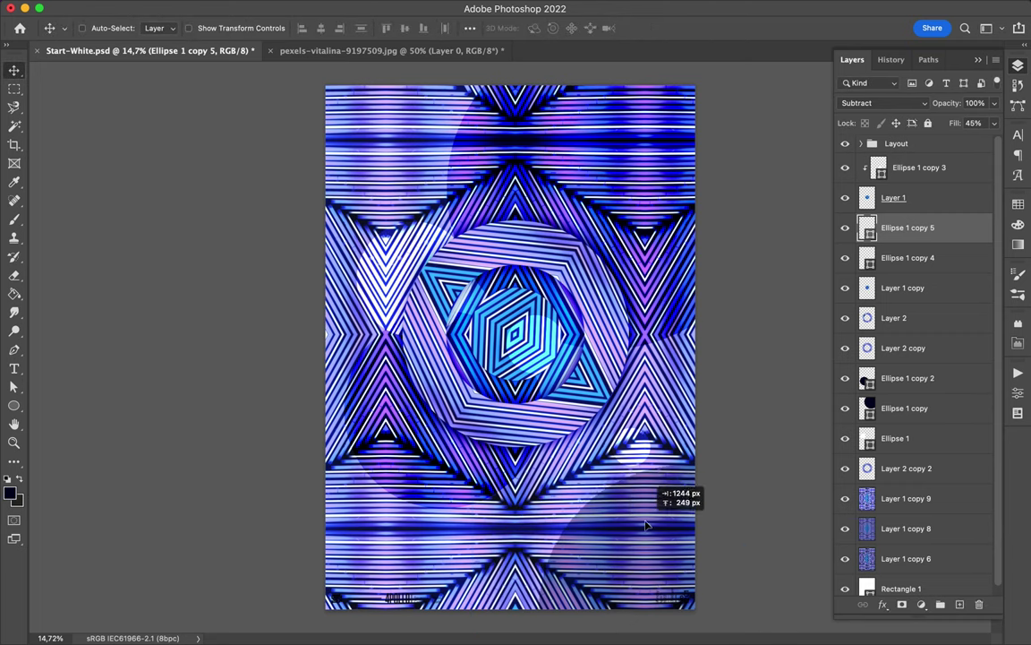
Step: Move Ellipse 1 copy 4 below Layer 2 copy and adjust the circles' positions
left_click_drag(656, 512, 552, 455)
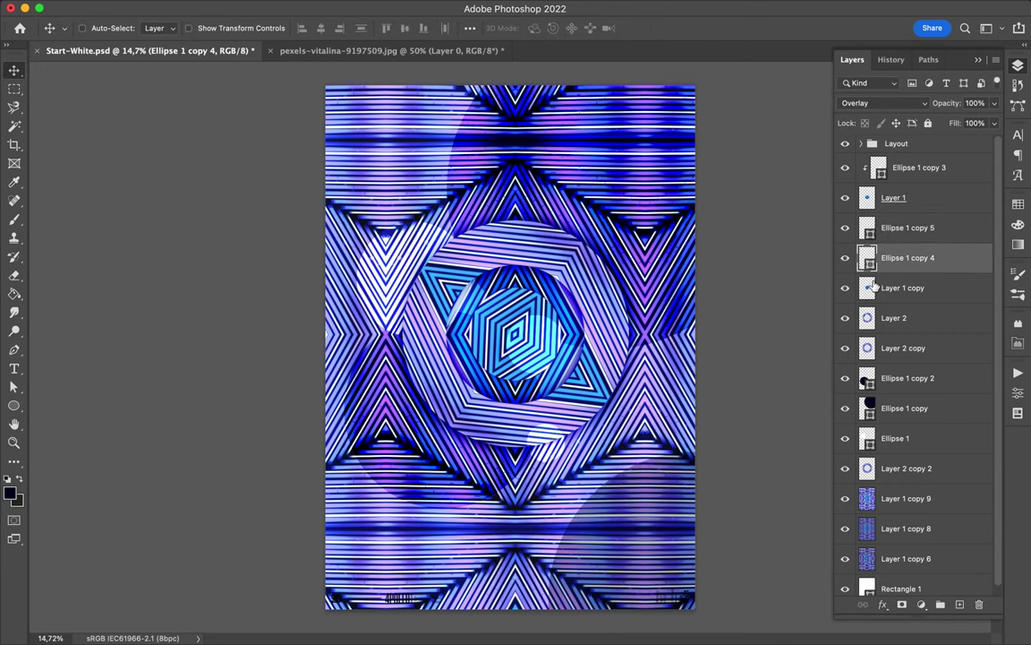
left_click_drag(875, 285, 886, 355)
mouse_move(632, 473)
left_mouse_down()
mouse_move(638, 505)
mouse_move(654, 518)
left_mouse_up()
left_click_drag(656, 518, 660, 466)
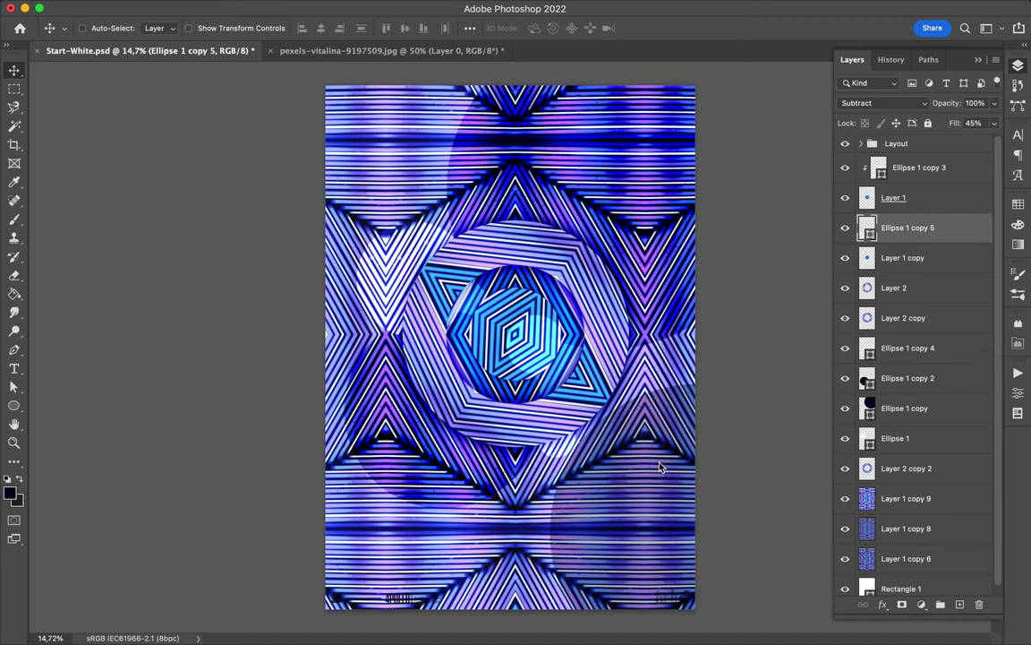
Step: Change the grey circle's blend mode to Color and deselect it
key("a")
left_click(895, 103)
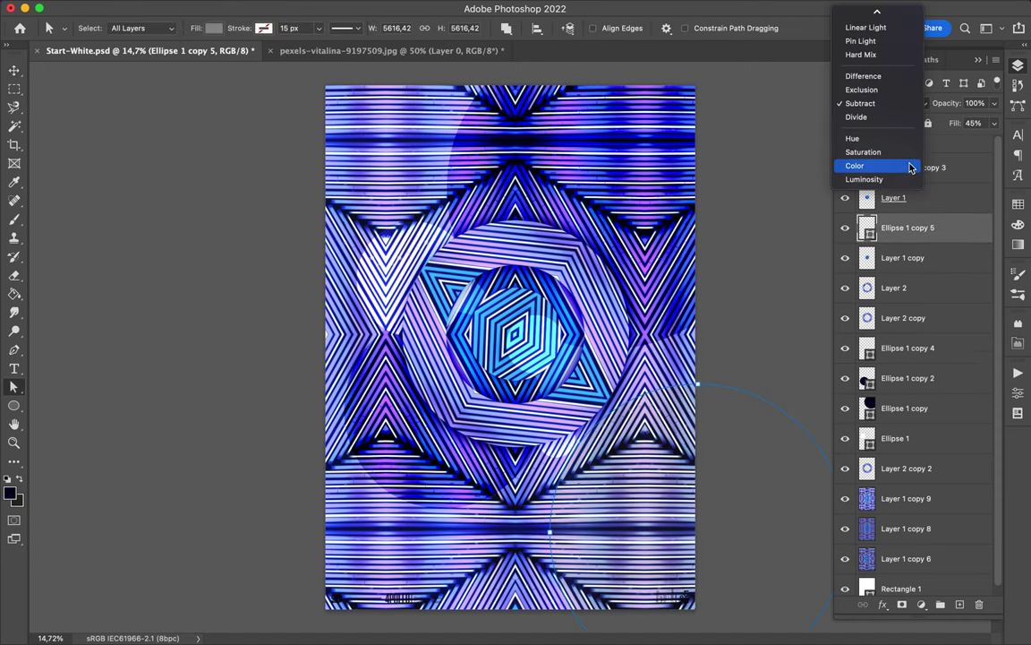
left_click(908, 163)
left_click(772, 346)
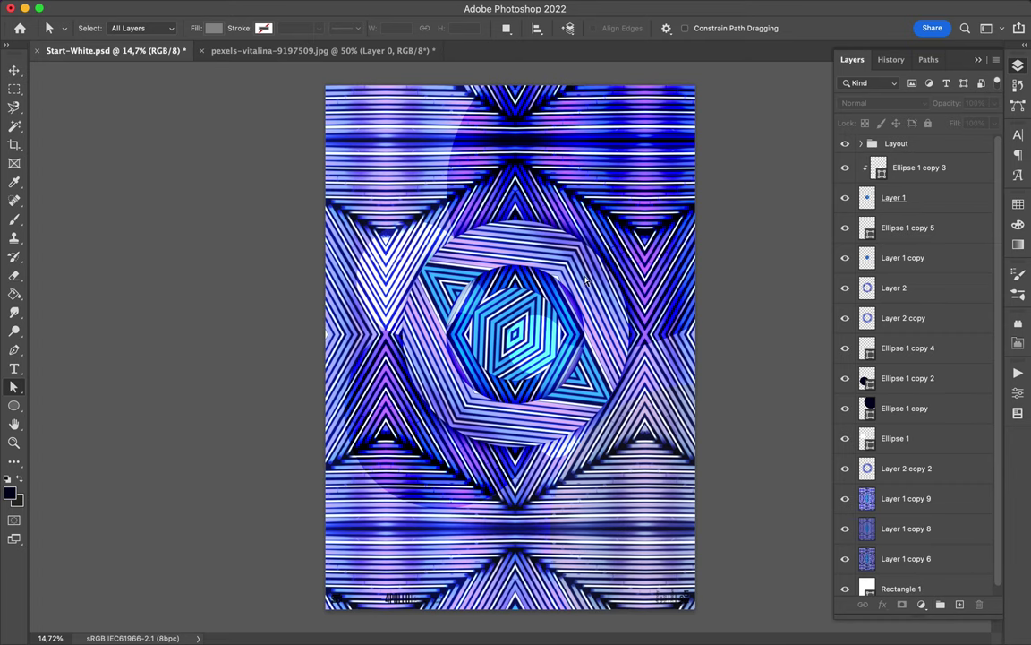
Step: Duplicate the Layer 2 ring layer and blend the copy in Luminosity
key("v")
left_click(896, 287)
key("super+j")
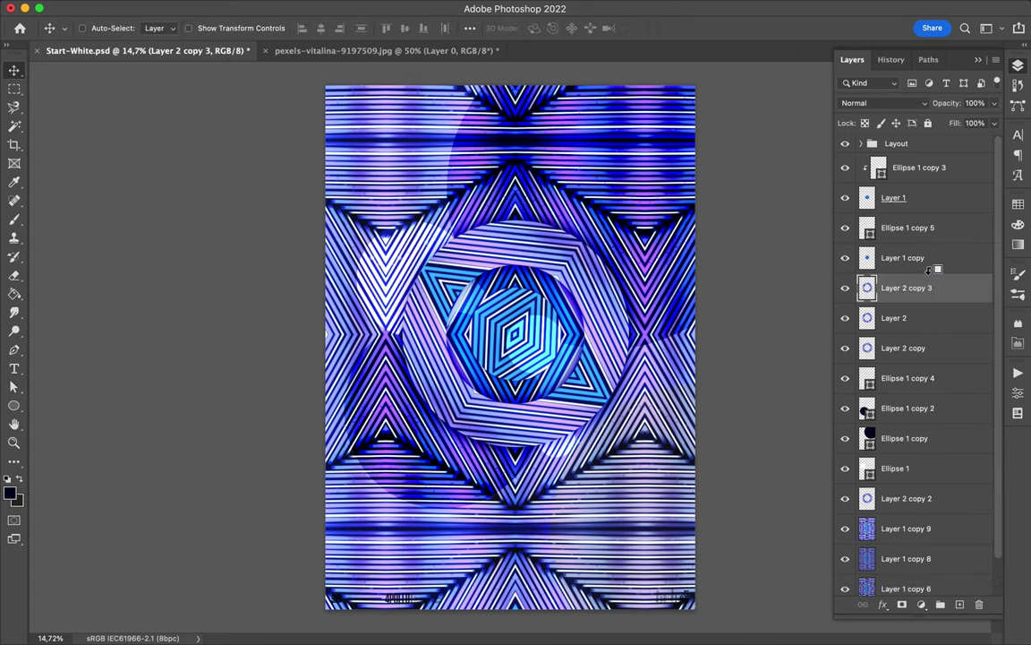
left_click(910, 104)
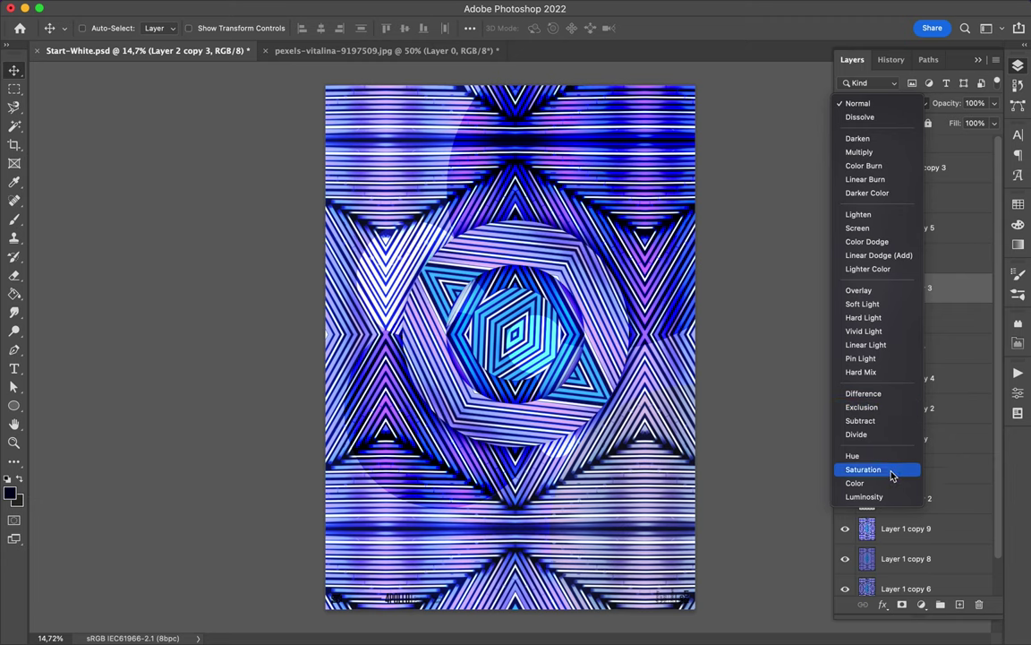
left_click(882, 495)
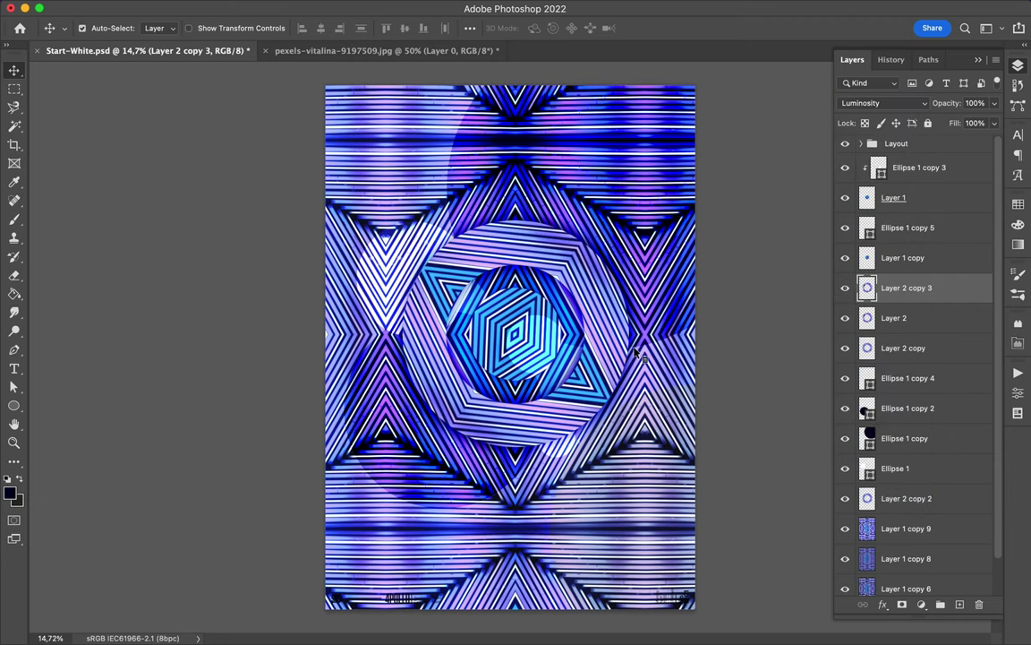
Step: Duplicate the ring again in Pin Light mode and make one more Layer 2 copy duplicate
key("super+j")
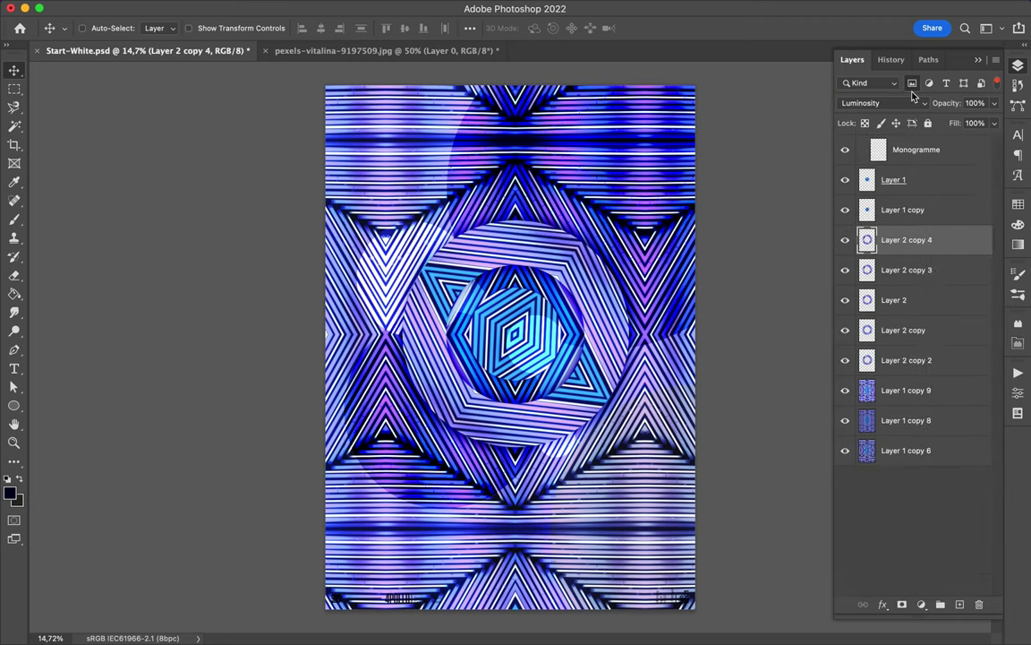
left_click(909, 102)
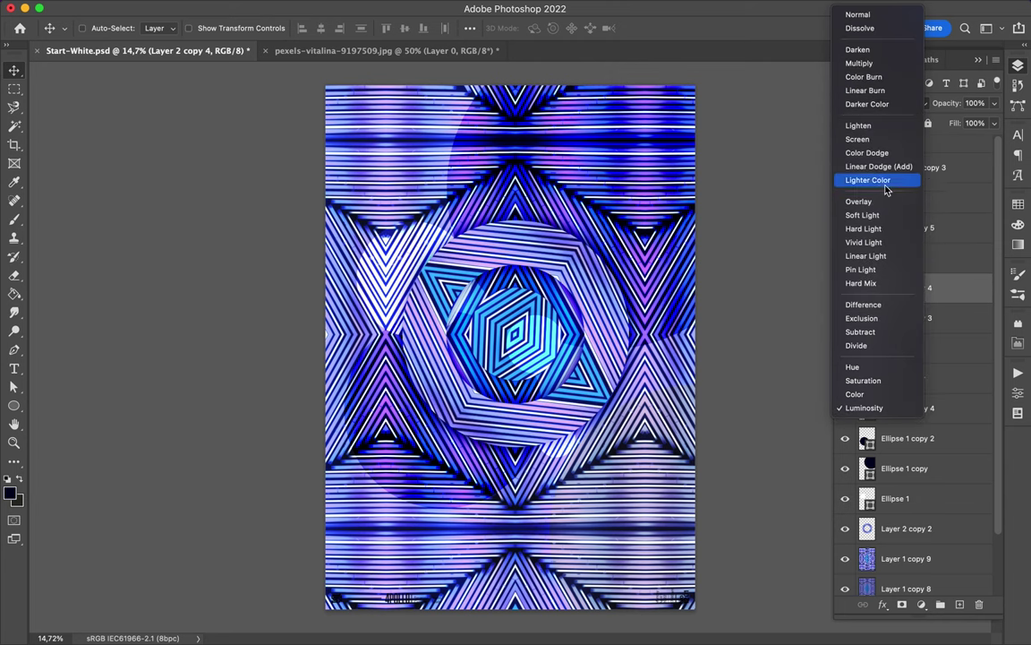
left_click(859, 270)
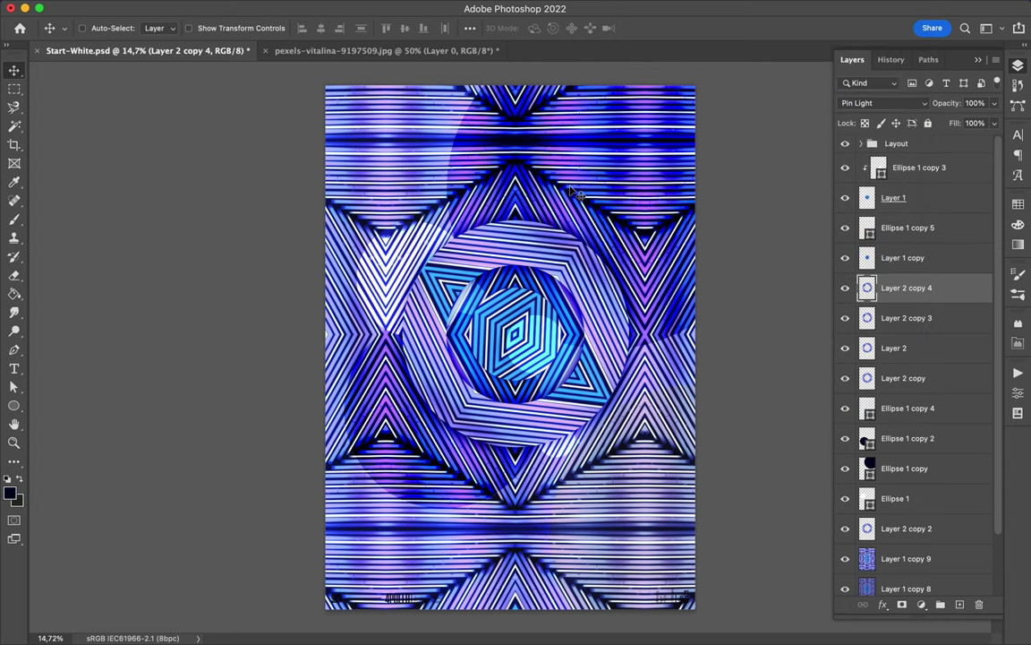
left_click_drag(896, 376, 891, 420)
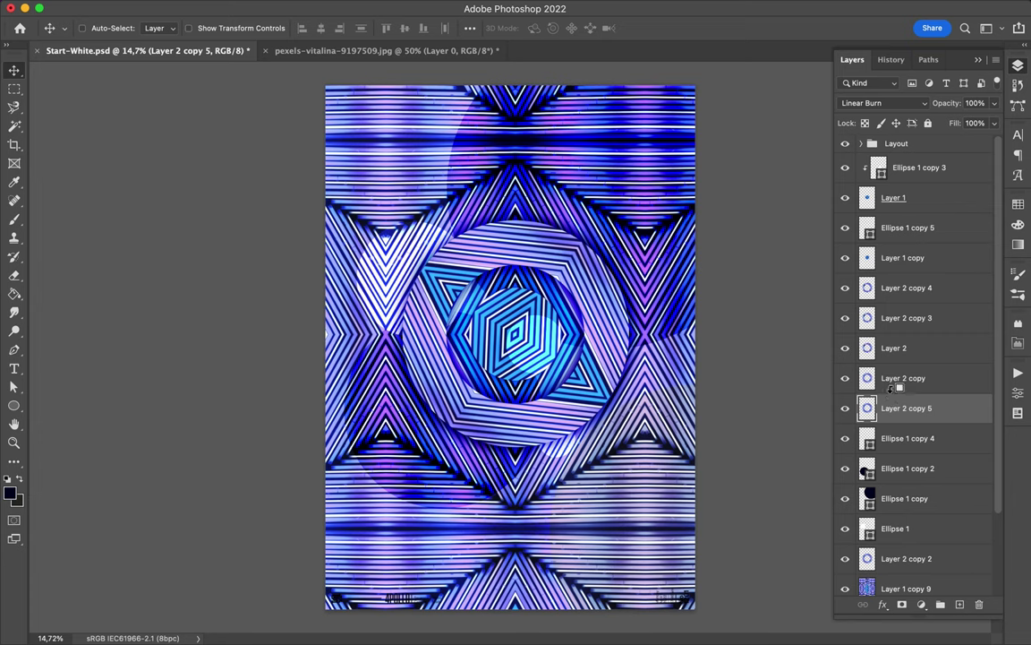
left_click(332, 8)
mouse_move(343, 218)
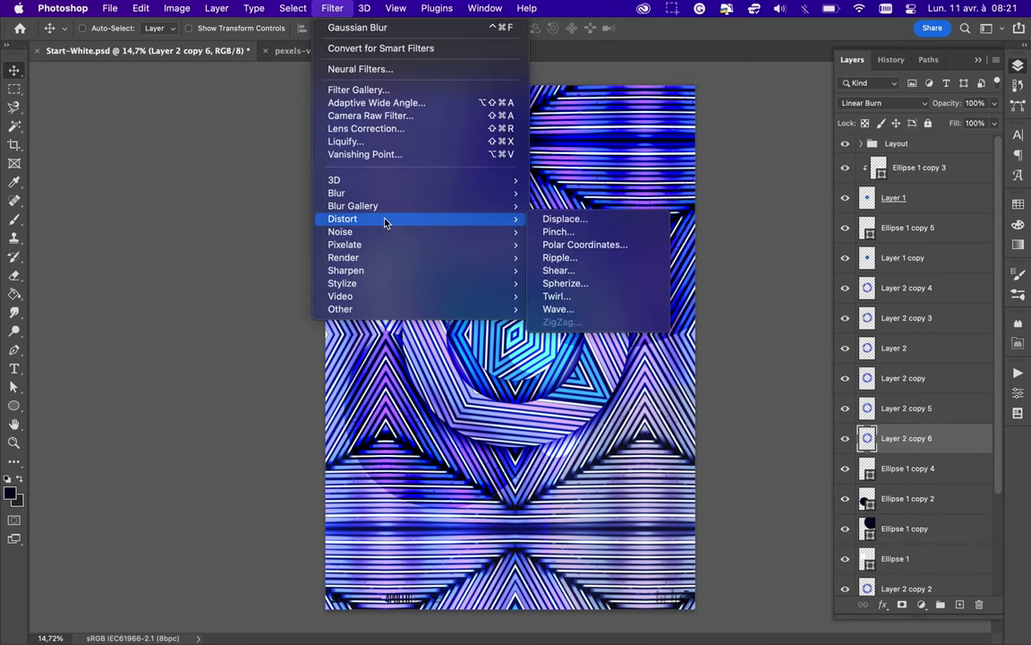
Step: Apply a 114,8 px Gaussian Blur to Layer 2 copy 6 and blend it in Difference
mouse_move(336, 192)
left_click(602, 249)
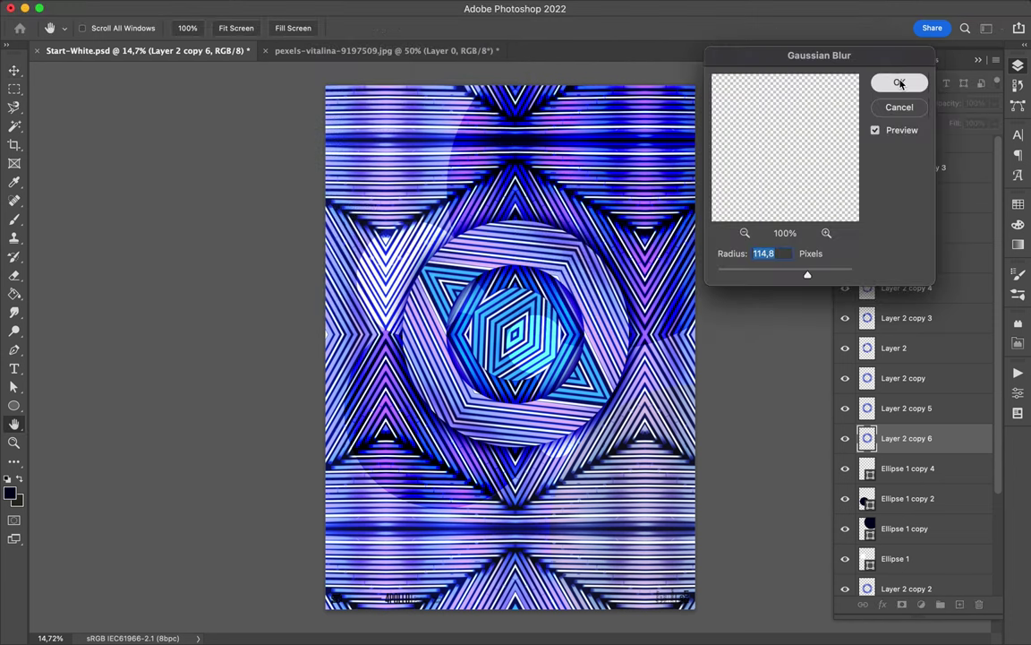
left_click(899, 82)
left_click(895, 103)
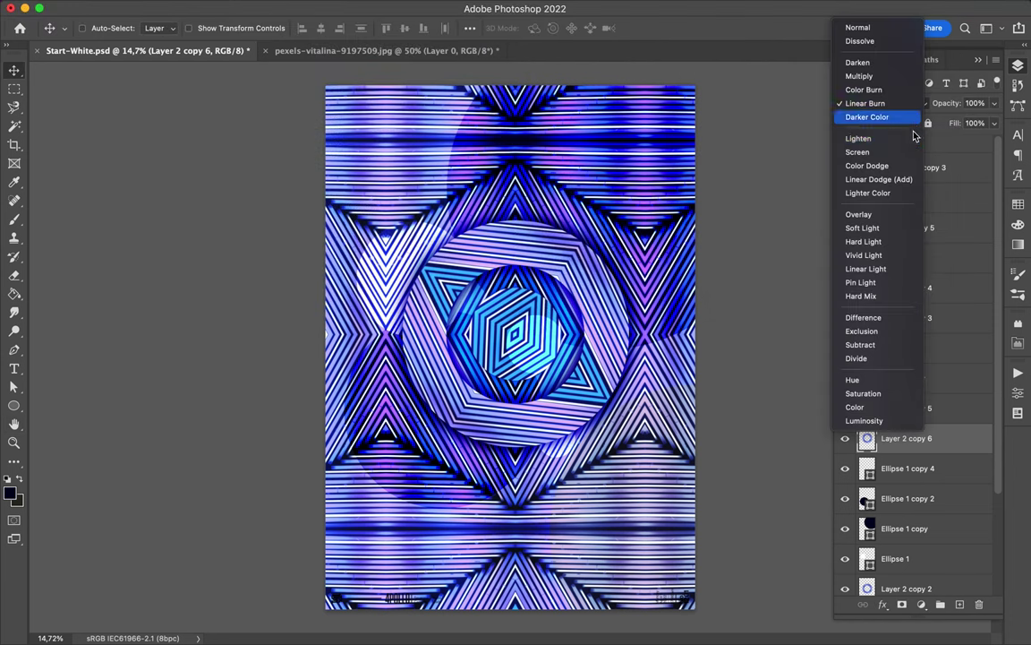
left_click(882, 321)
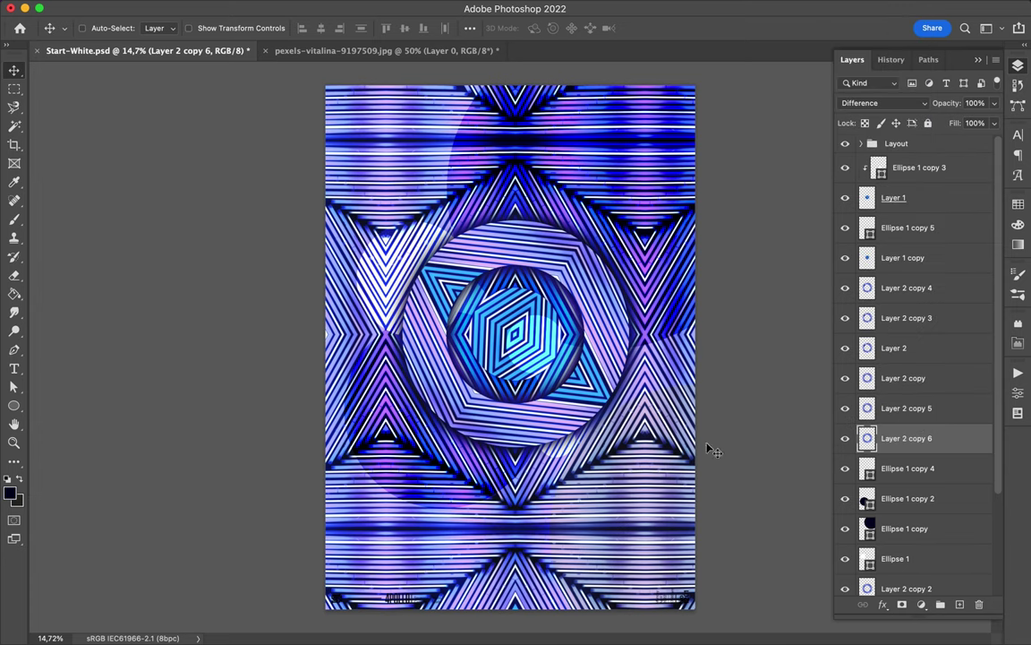
left_click(598, 403)
key("m")
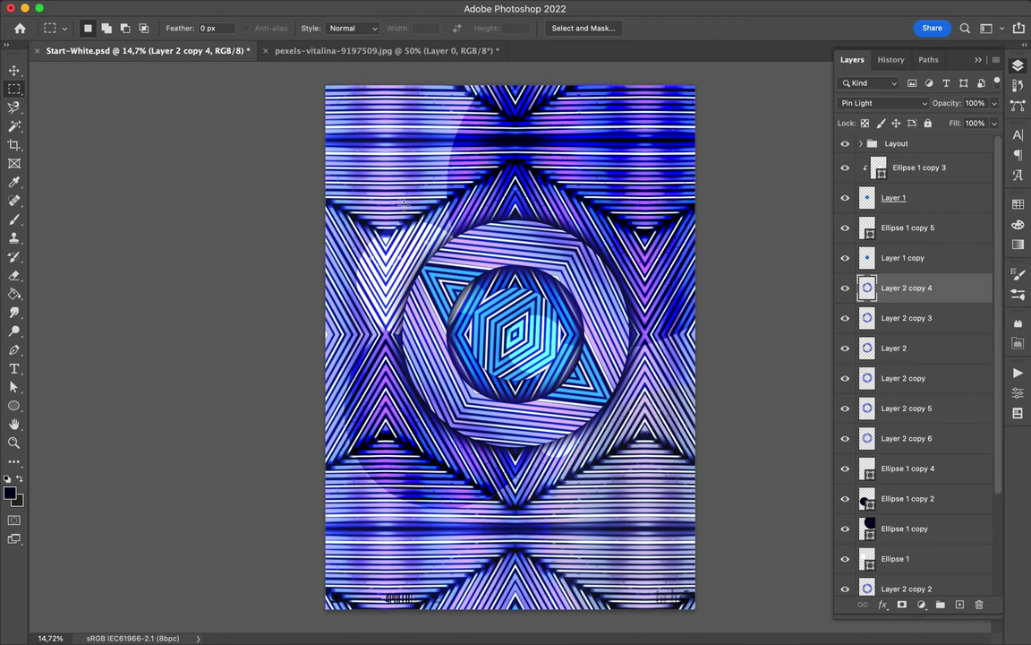
scroll(872, 304, "down", 3)
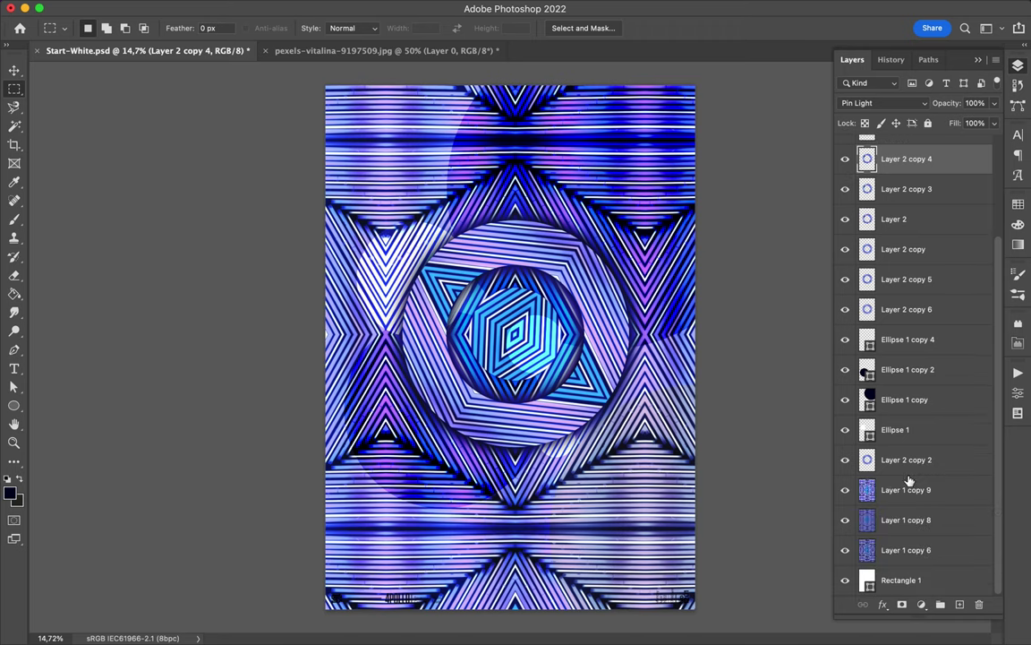
Step: Copy a square patch of Layer 1 copy 9 to a new layer and flip it 180°
left_click(421, 143, "ctrl")
left_click_drag(335, 152, 509, 325)
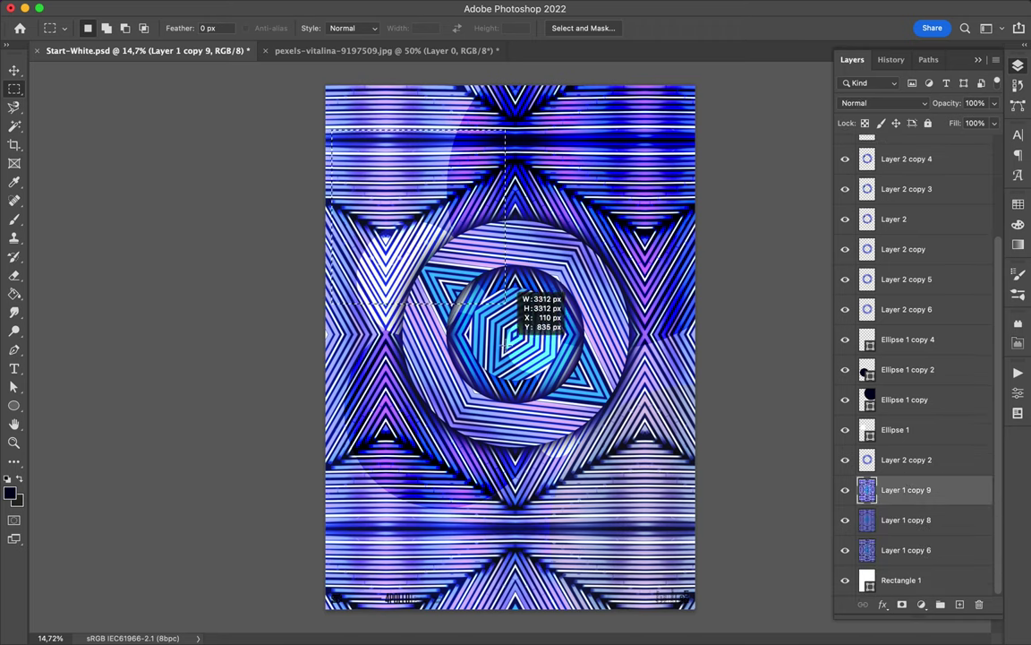
key("ctrl+j")
key("ctrl+t")
mouse_move(499, 141)
left_mouse_down()
mouse_move(315, 173)
mouse_move(339, 228)
left_mouse_up()
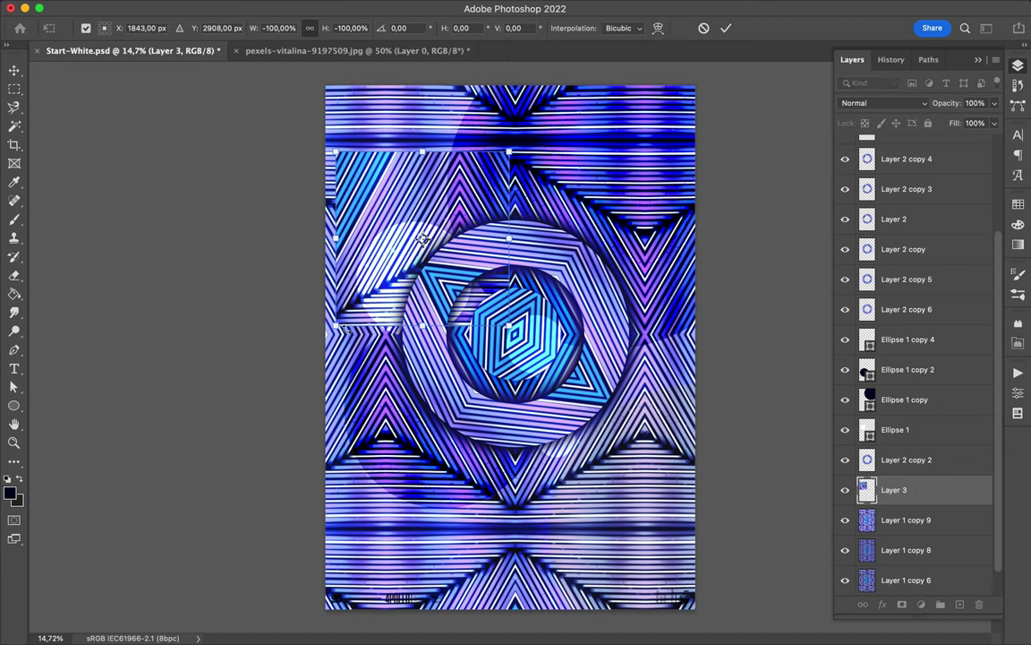
key("Return")
left_click_drag(412, 212, 412, 195)
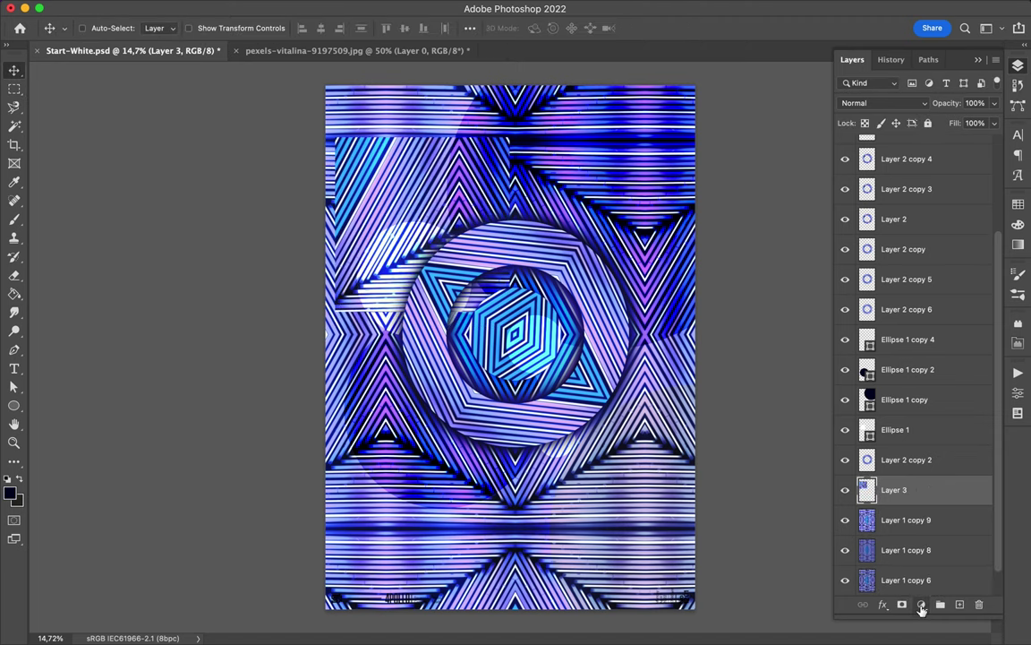
Step: Add a clipped Vibrance +100 adjustment to the flipped patch and merge it down
left_click(922, 606)
left_click(895, 427)
mouse_move(916, 419)
left_mouse_down()
mouse_move(962, 419)
mouse_move(774, 421)
mouse_move(983, 420)
left_mouse_up()
left_click_drag(887, 442, 891, 442)
left_click(1018, 65)
left_click(876, 505, "alt")
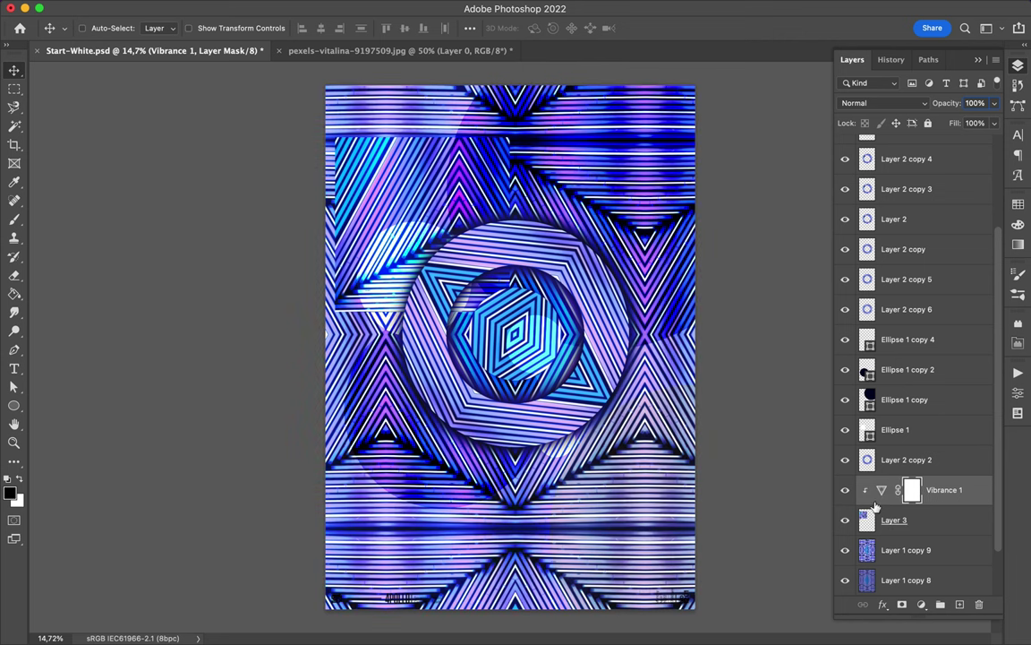
key("ctrl+e")
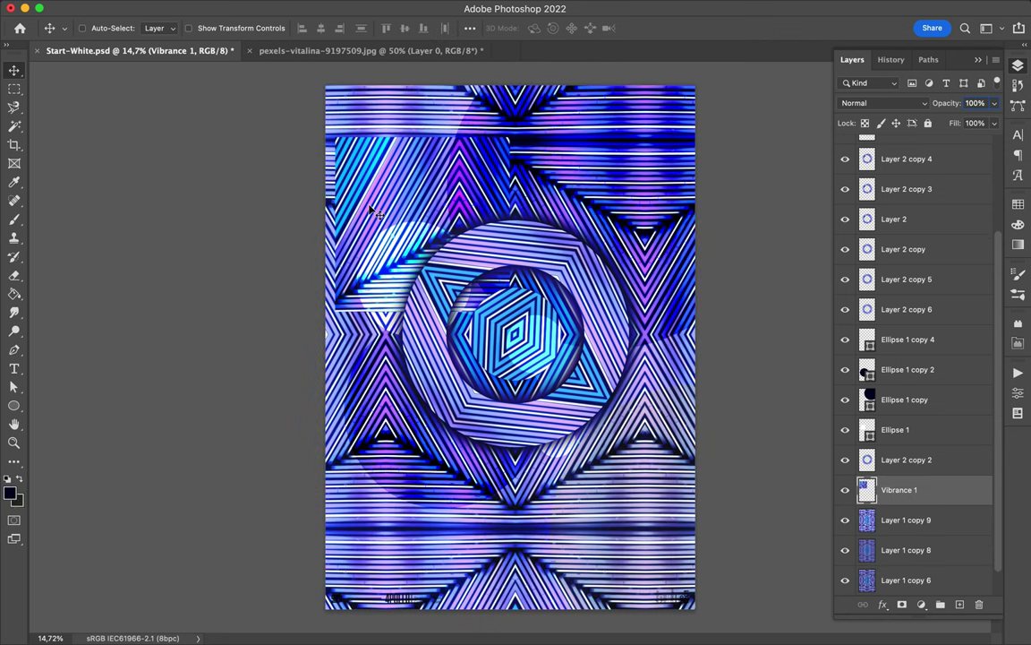
Step: Draw a white circle at the upper right of the poster
left_click_drag(359, 175, 362, 179)
key("u")
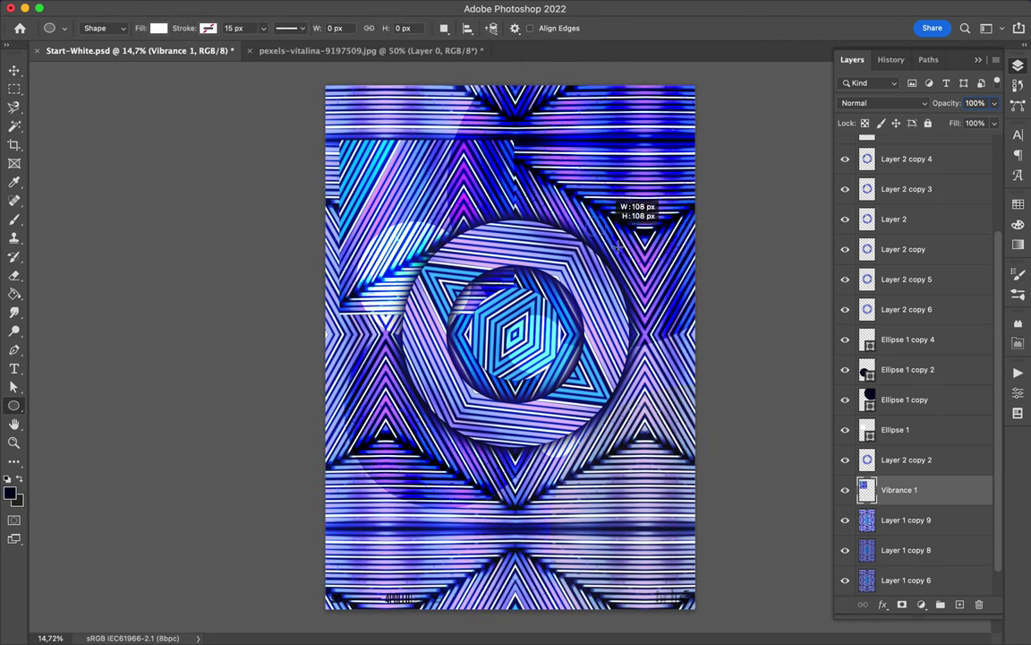
left_click_drag(618, 247, 667, 305)
key("v")
left_click_drag(586, 189, 609, 236)
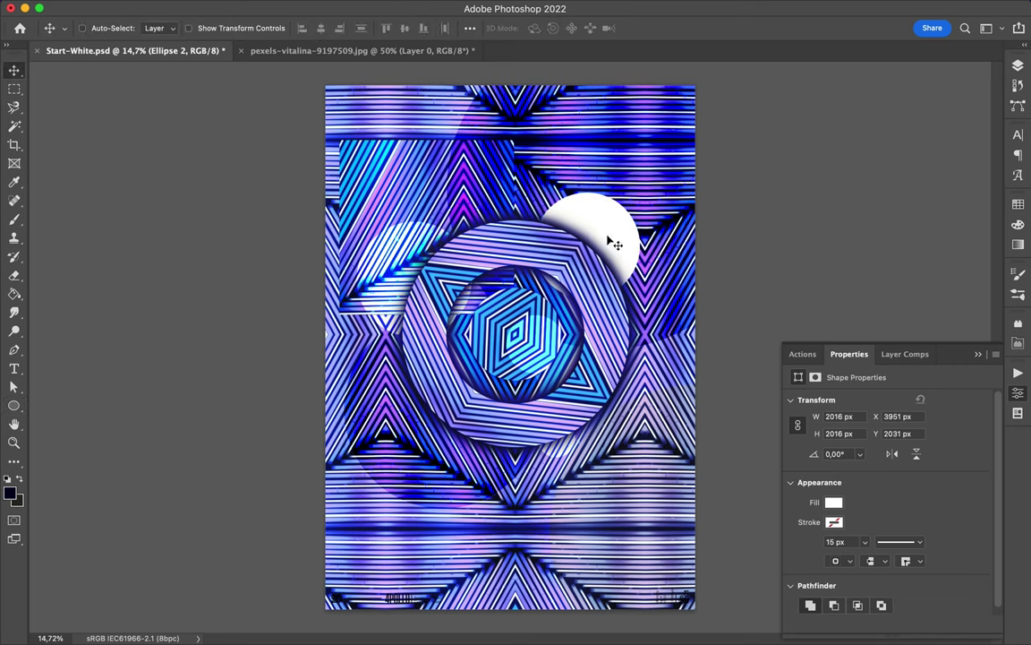
Step: Reorder the ellipse layers, placing Ellipse 2 above Layer 2 copy 6
left_click(605, 234)
left_click(1018, 65)
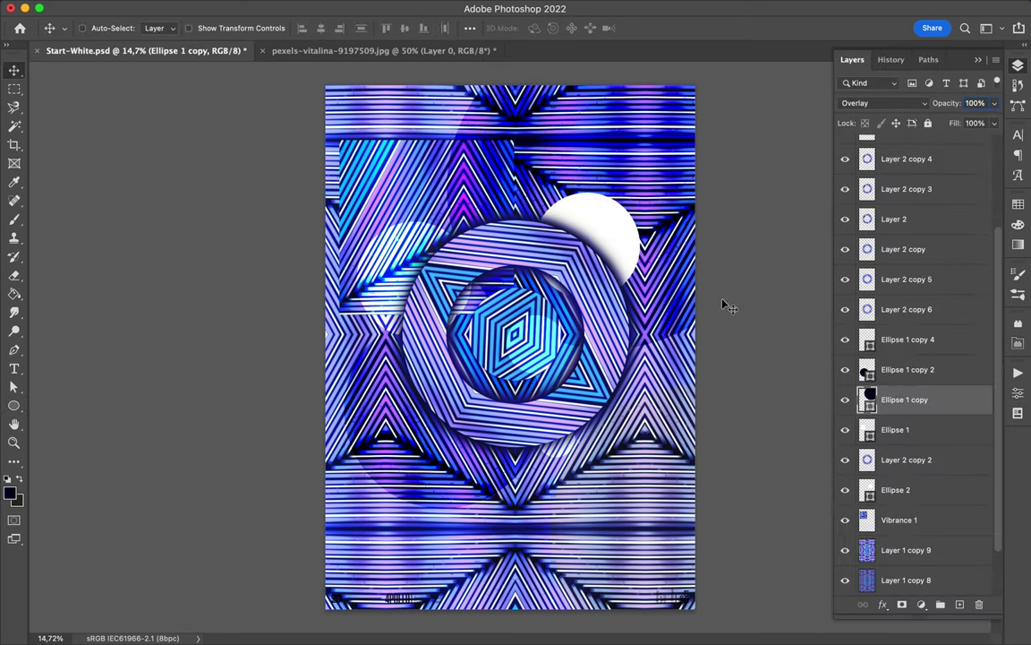
left_click_drag(904, 429, 903, 310)
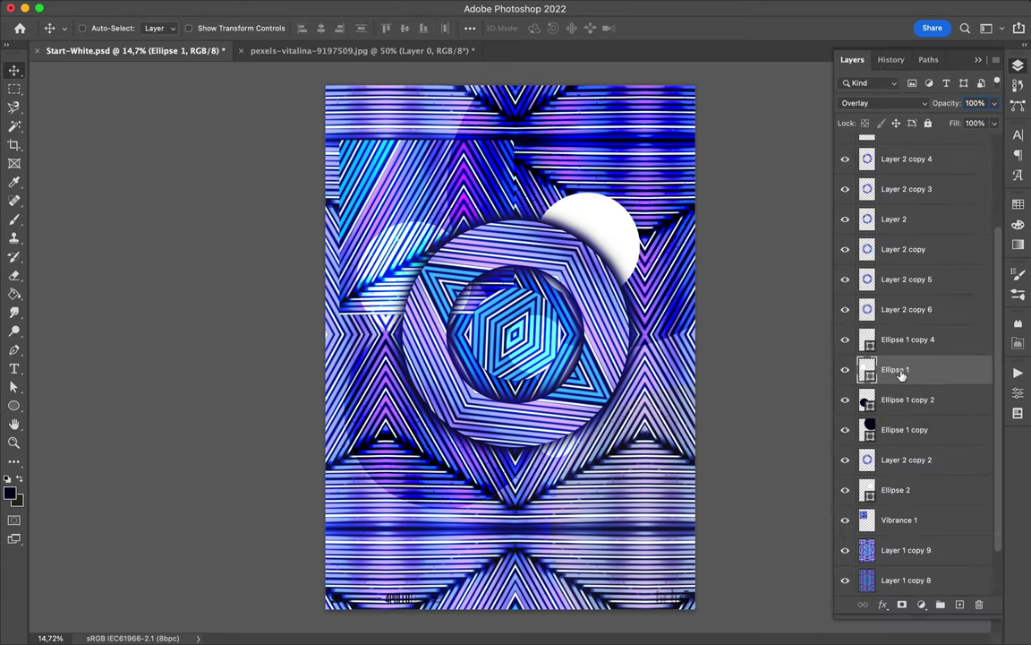
left_click_drag(911, 315, 912, 372)
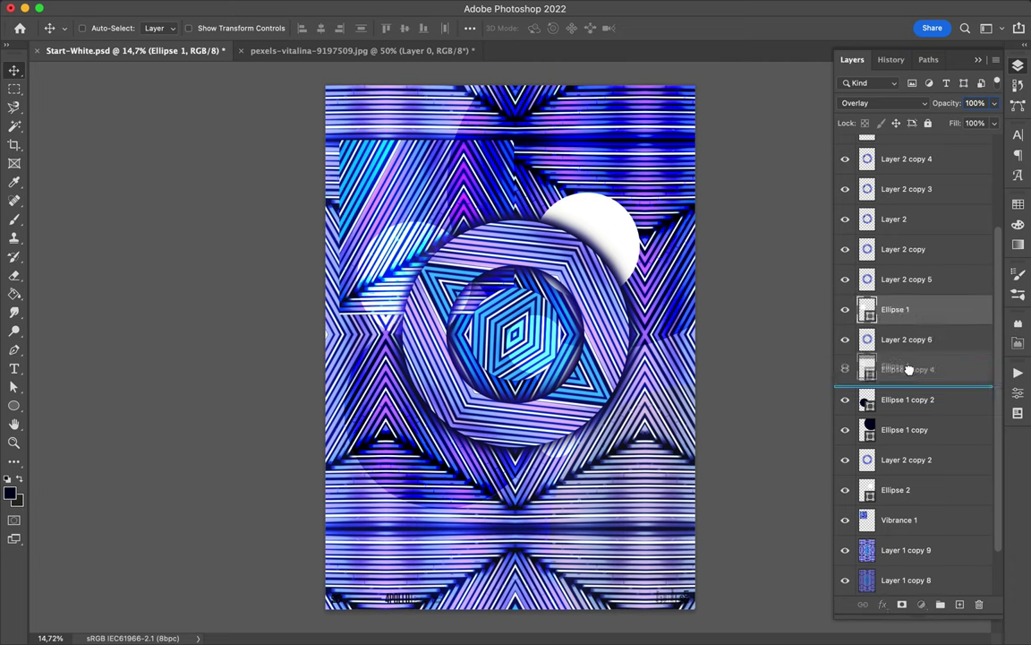
left_click_drag(904, 484, 904, 298)
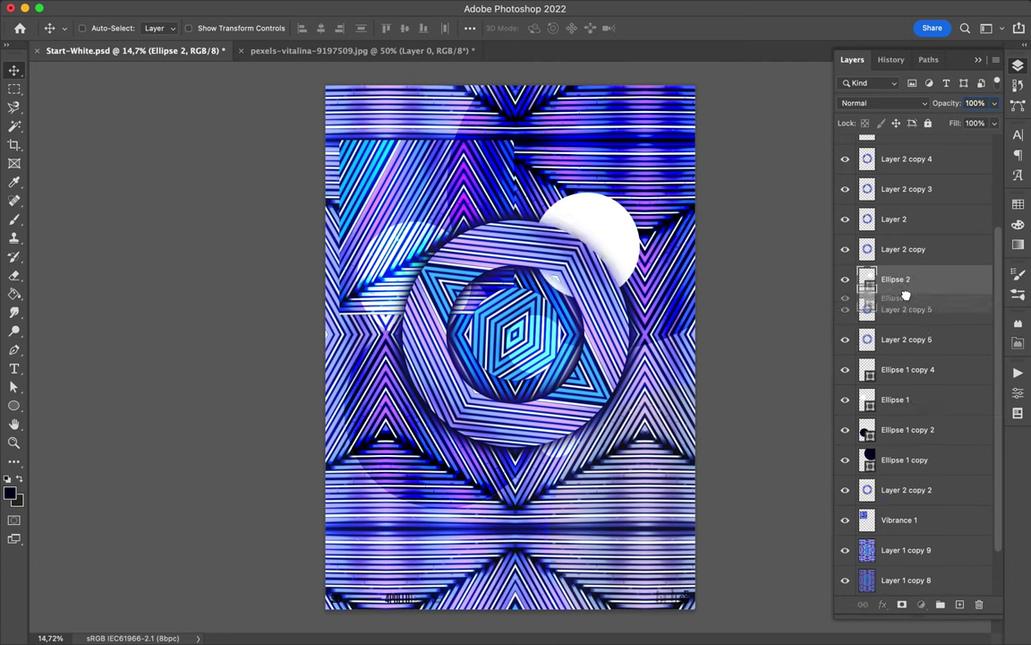
Step: Move the white circle onto the central ring's top right and enlarge it
left_click_drag(643, 240, 629, 279)
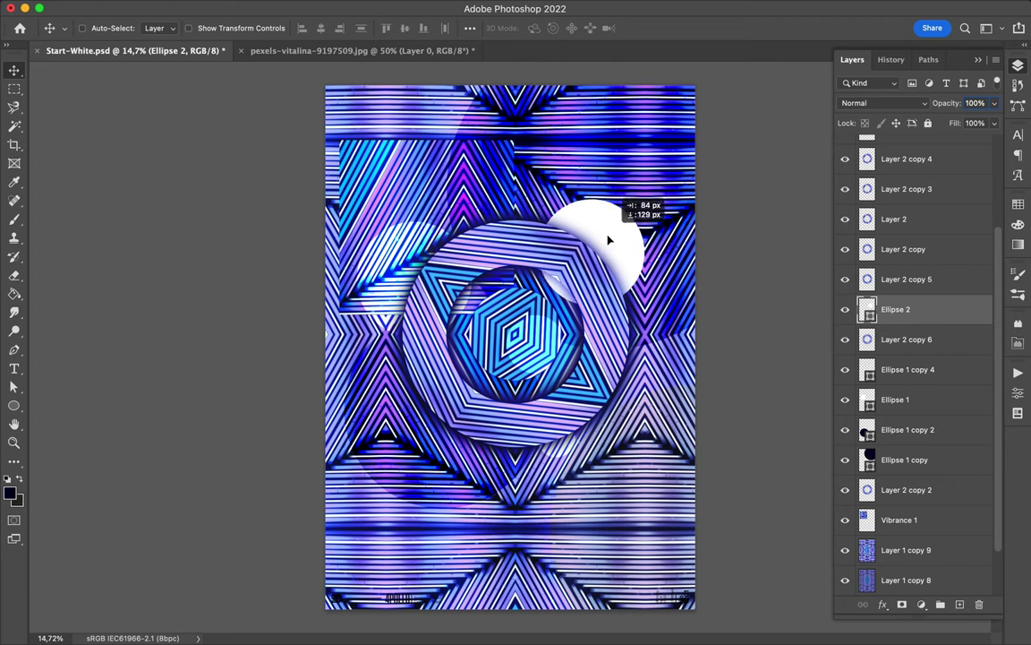
key("super+t")
left_click_drag(631, 220, 658, 189)
key("Return")
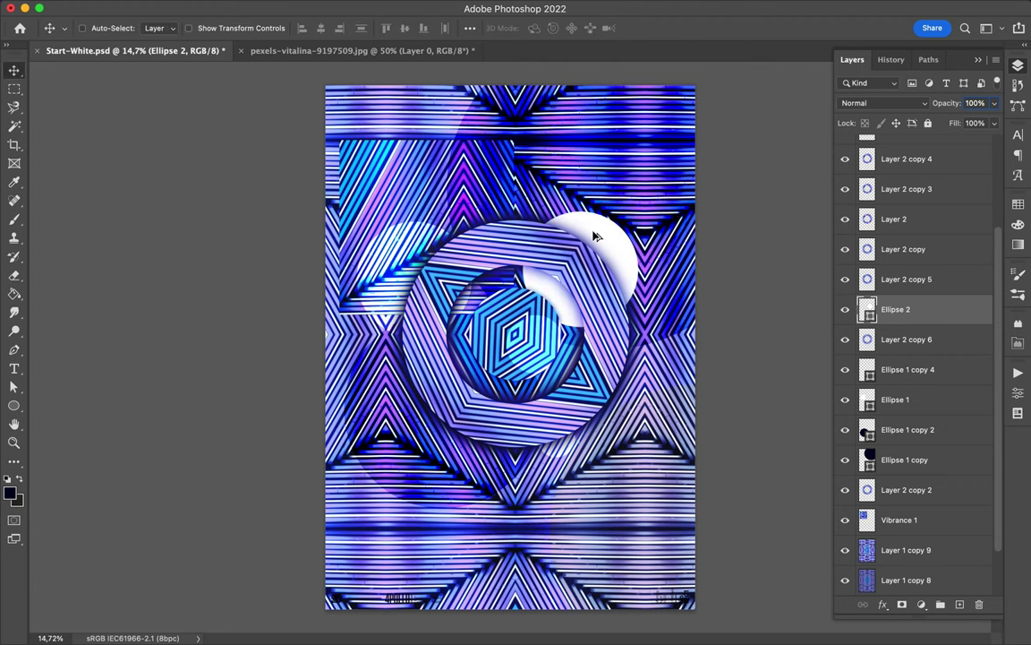
Step: Add a small circle copy at lower left and a large one at the bottom-right corner
left_click_drag(594, 230, 419, 456)
key("super+t")
left_click_drag(415, 546, 406, 504)
key("Return")
mouse_move(401, 457)
left_mouse_down()
mouse_move(653, 548)
mouse_move(761, 627)
left_mouse_up()
key("super+t")
key("Return")
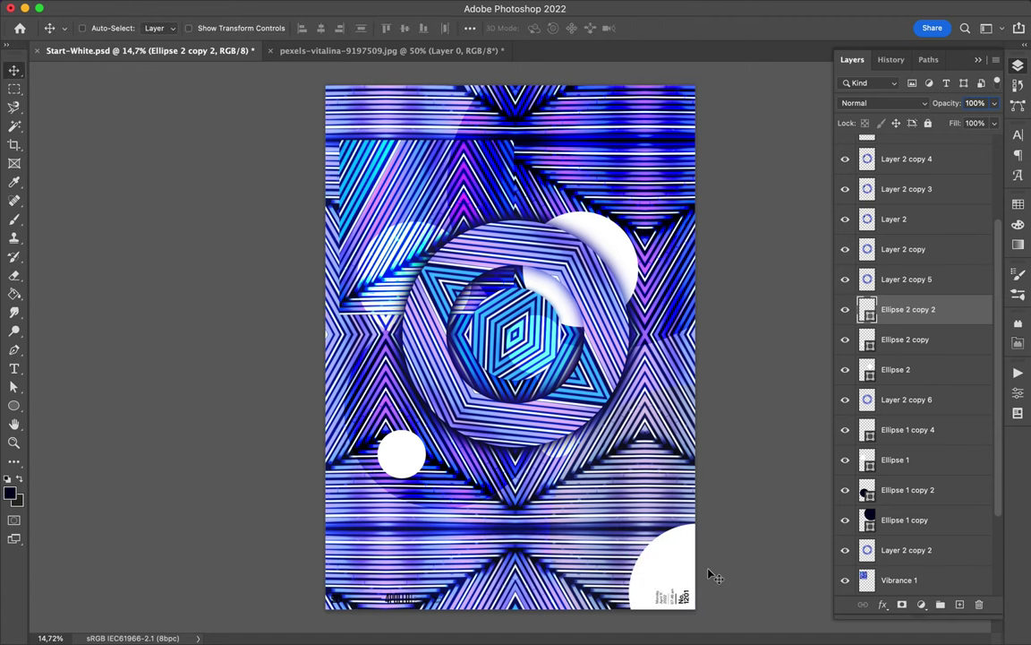
Step: Add a large circle copy cut off at the bottom-left corner
left_click_drag(709, 573, 363, 600, "alt")
key("super+t")
left_click_drag(430, 541, 640, 329)
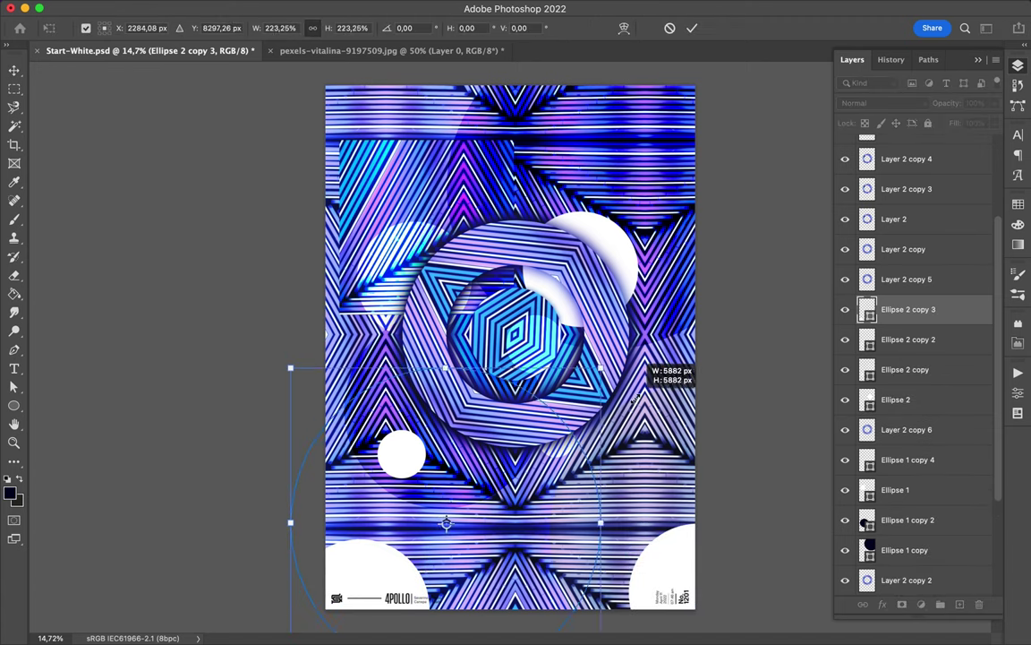
left_click_drag(465, 506, 461, 602)
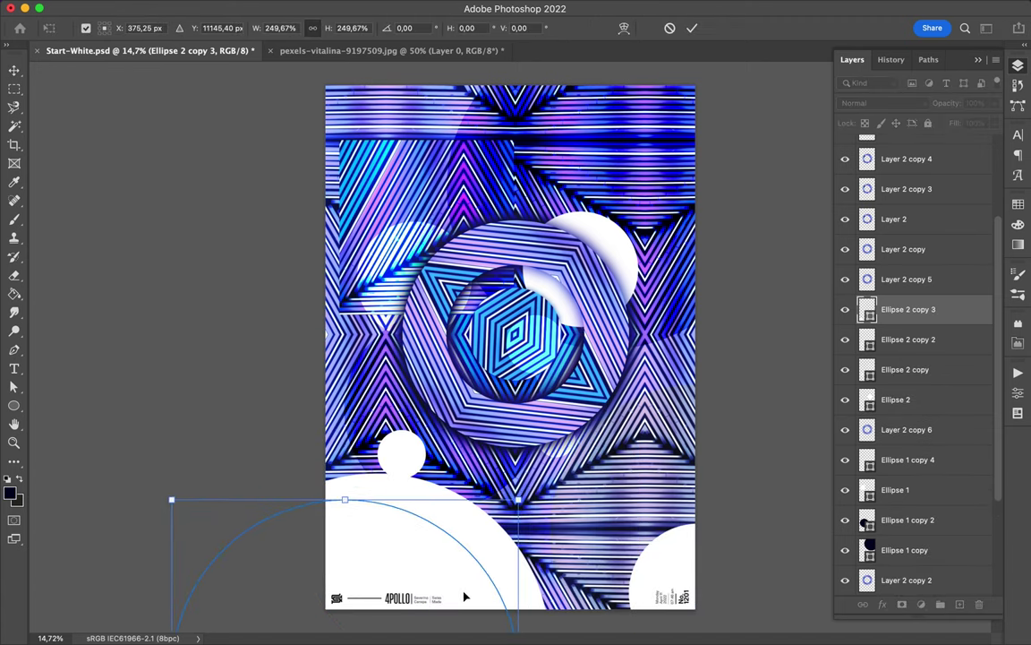
key("super+minus")
key("Return")
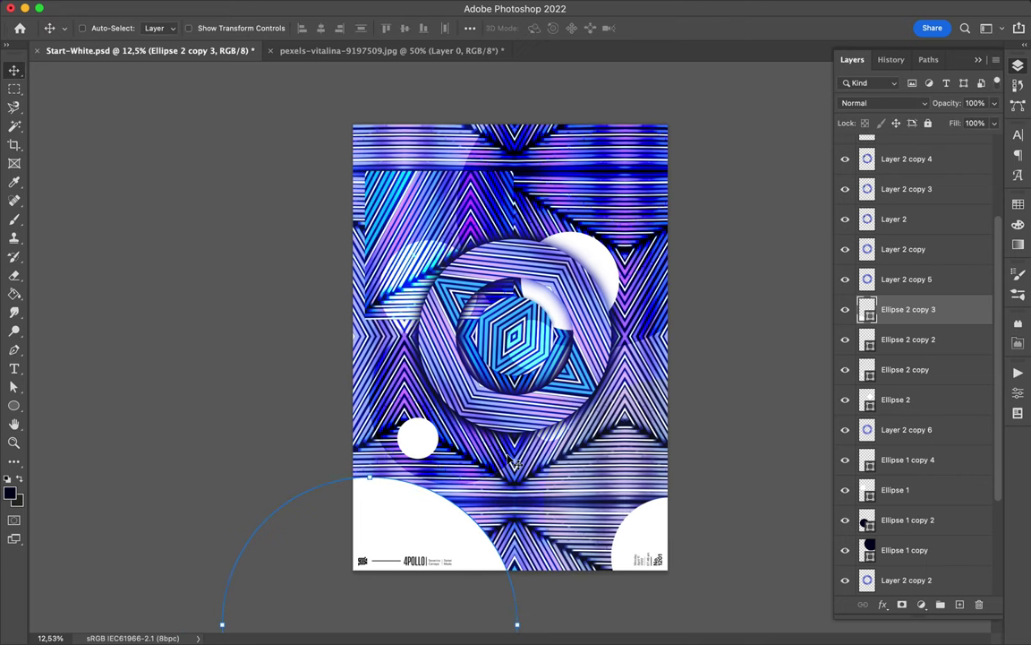
key("u")
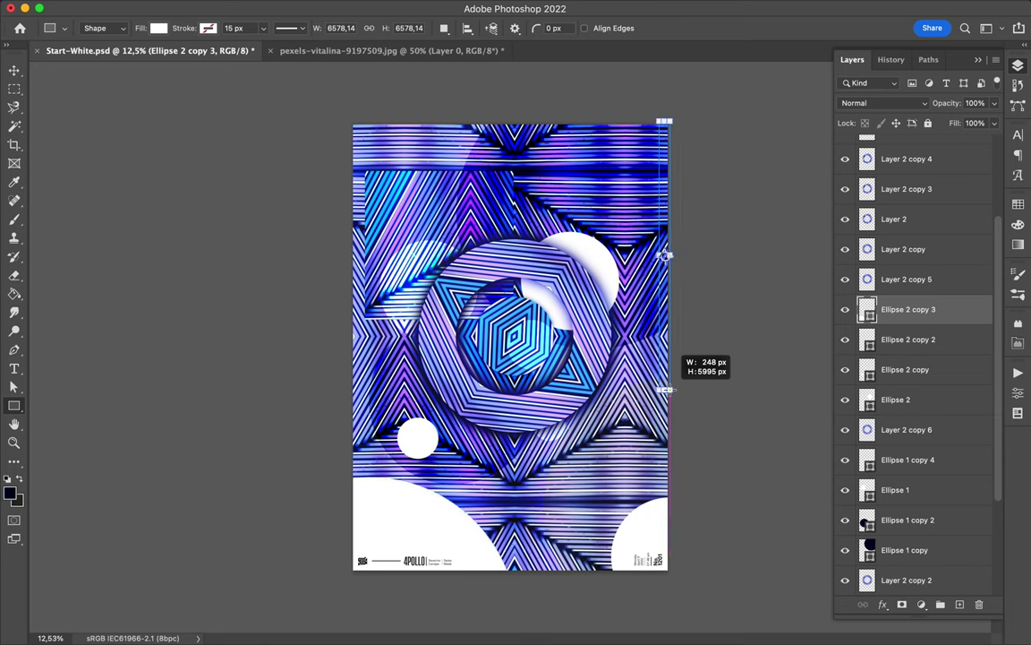
Step: Draw a thin white right-edge strip and a white box tucked behind the upper-left patch
left_click_drag(659, 120, 667, 392)
mouse_move(353, 152)
left_mouse_down()
mouse_move(462, 134)
mouse_move(522, 210)
left_mouse_up()
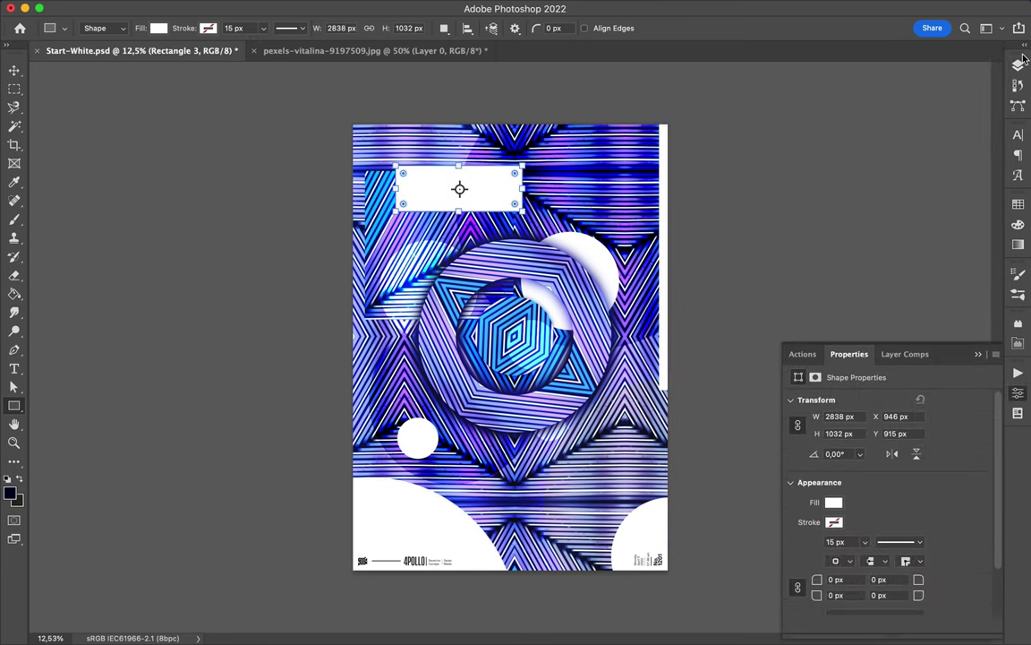
key("F7")
scroll(929, 429, "down", 5)
left_click_drag(914, 341, 914, 485)
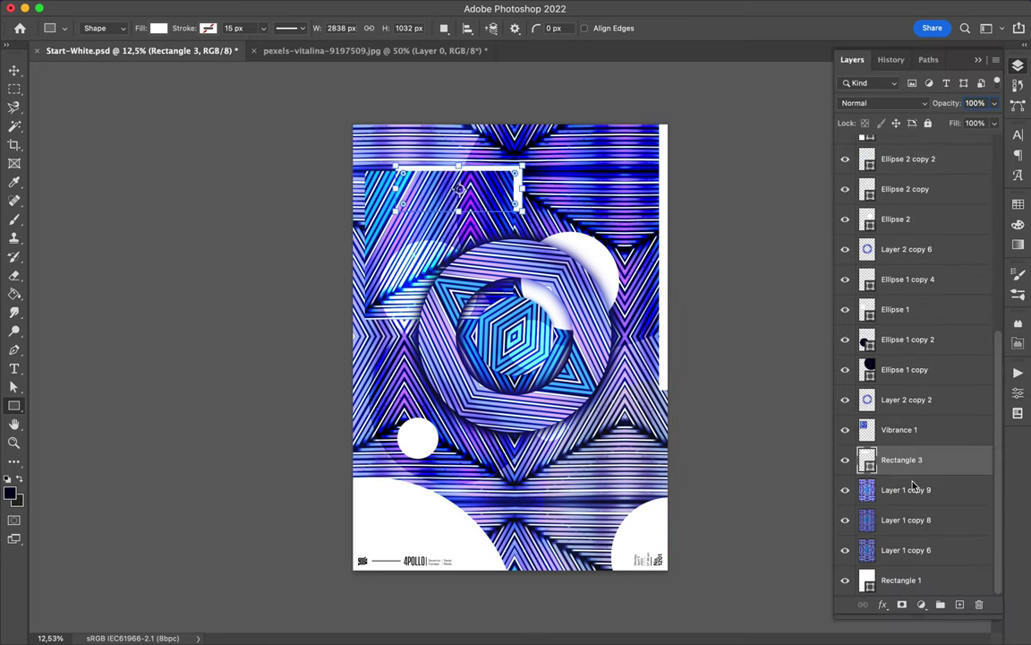
key("v")
left_click_drag(515, 220, 517, 199)
scroll(528, 268, "up", 2)
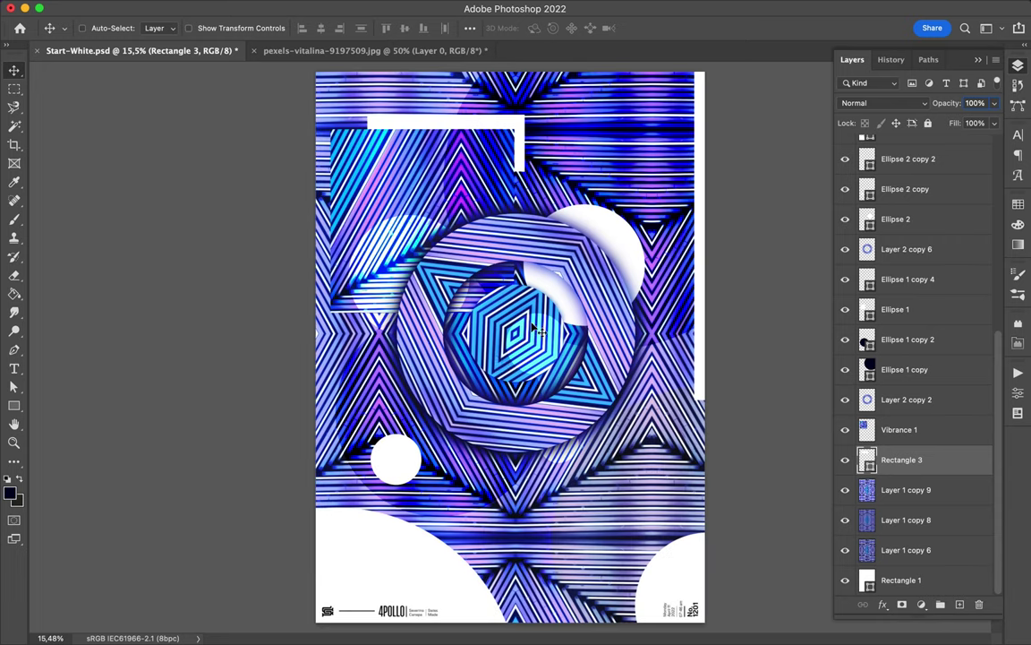
Step: Draw a small 264 px white circle near the ring's top
key("u")
key("alt+bracketright")
key("alt+bracketright")
key("alt+bracketright")
key("alt+bracketright")
key("alt+bracketright")
key("alt+bracketright")
key("alt+bracketright")
left_click_drag(488, 390, 525, 426)
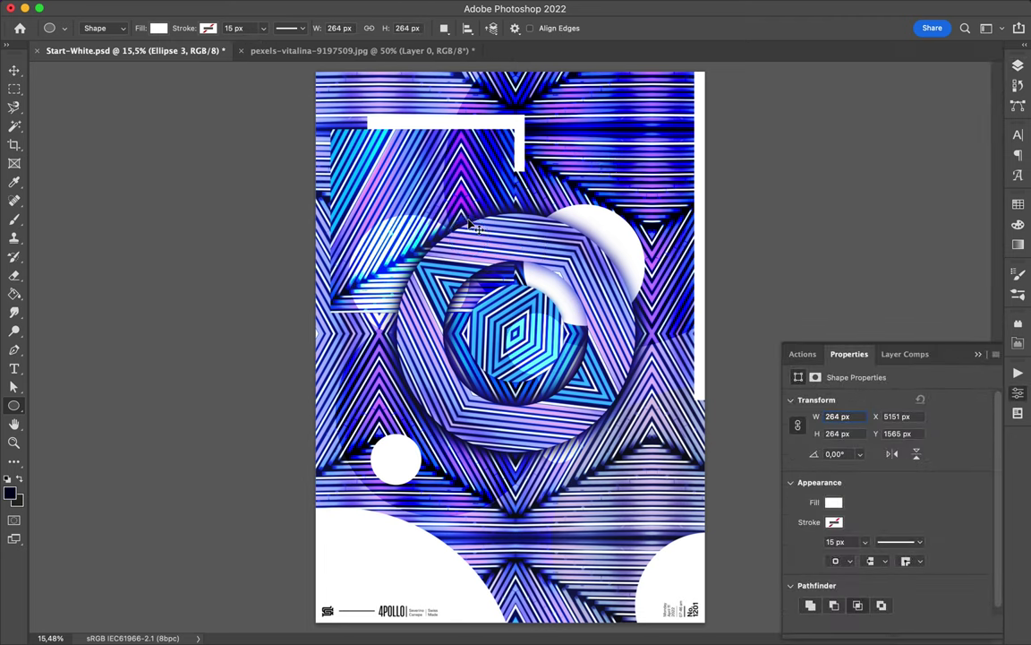
Step: Reposition the white circles: small one up, bottom ones lower, large faded one to upper left
key("v")
left_click_drag(475, 239, 475, 231)
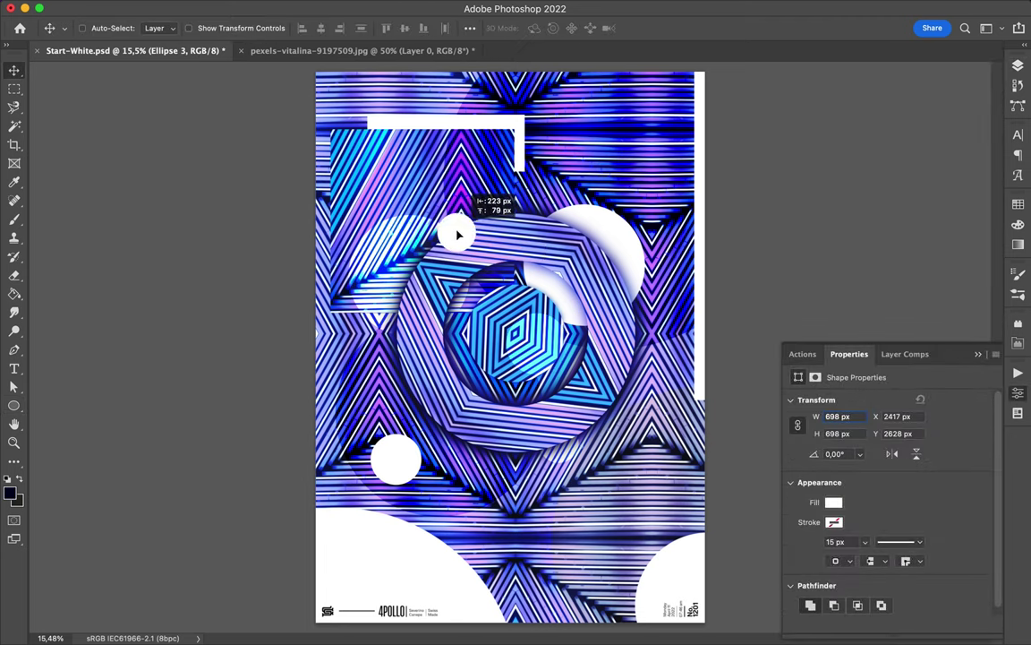
scroll(465, 230, "down", 3)
left_click(434, 504, "ctrl")
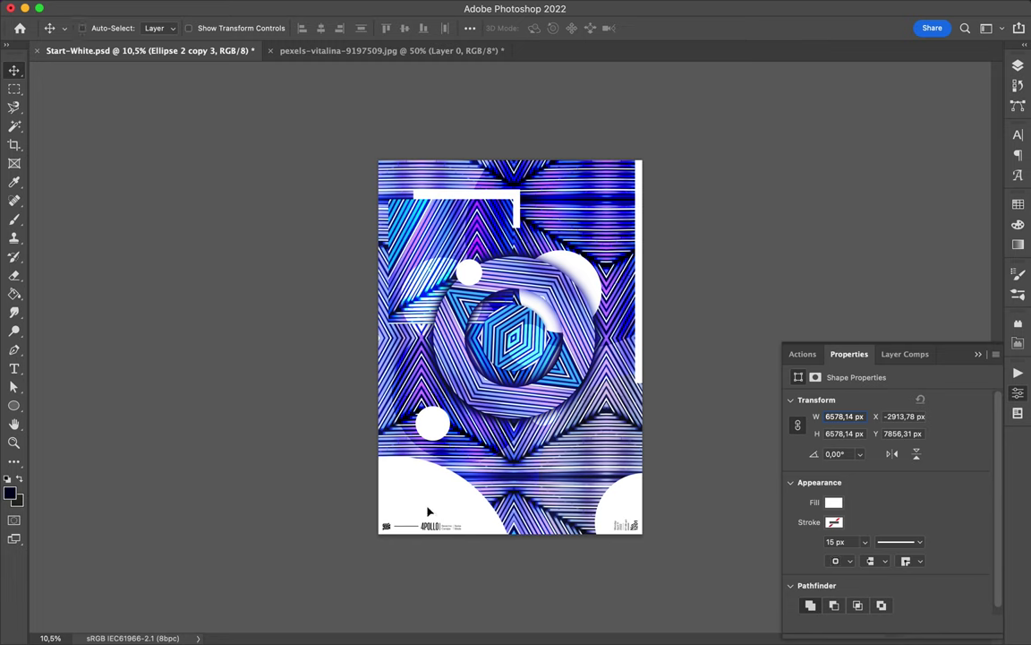
left_click_drag(428, 499, 437, 529)
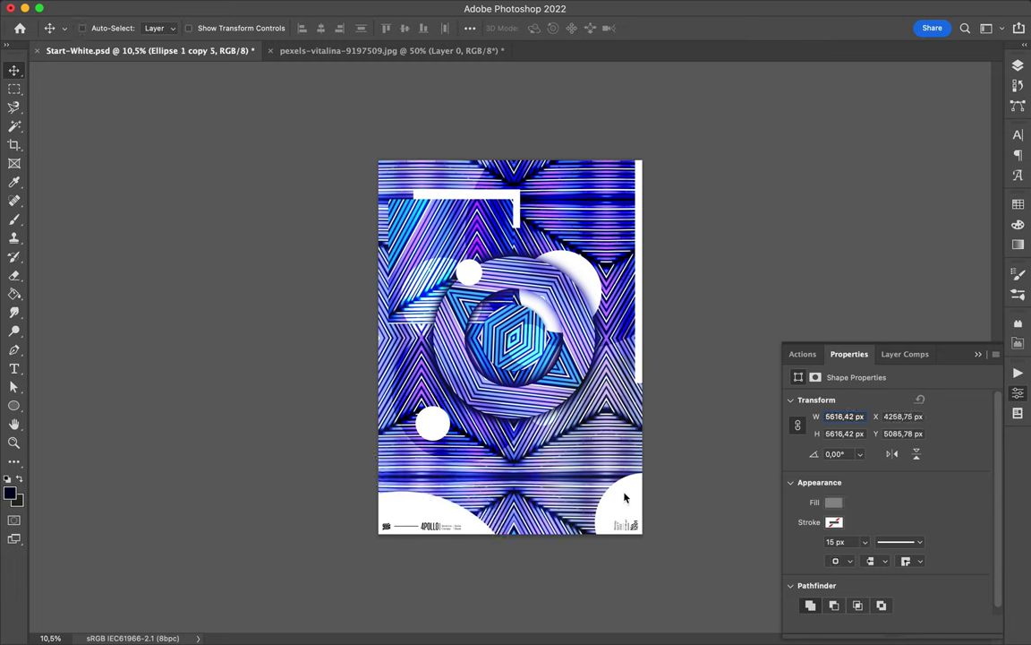
left_click_drag(625, 490, 625, 501)
mouse_move(610, 428)
left_mouse_down()
mouse_move(366, 236)
mouse_move(412, 218)
left_mouse_up()
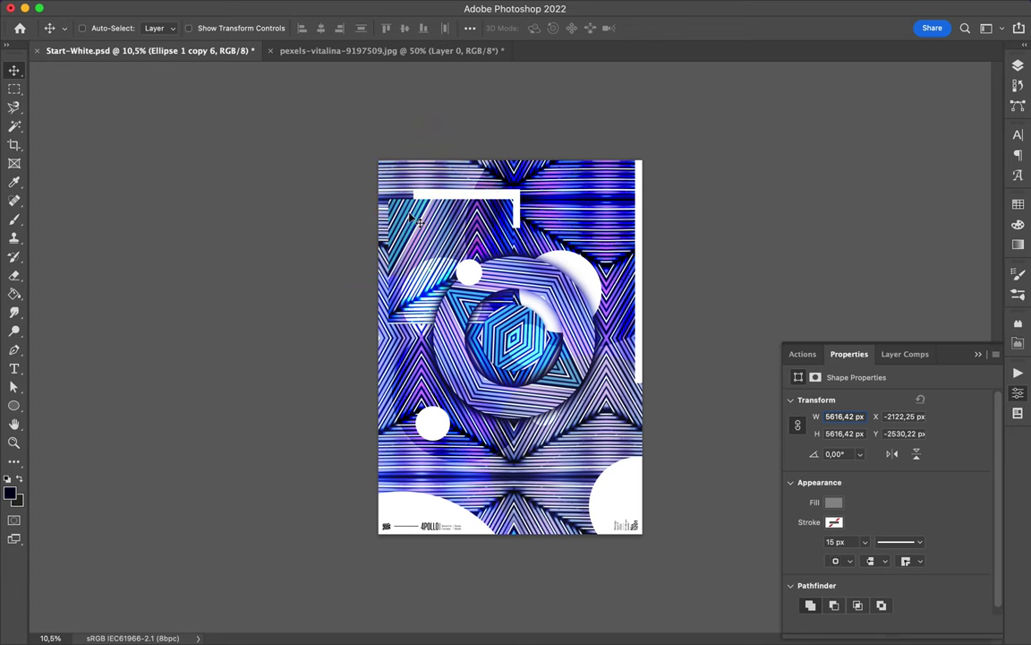
Step: Shrink the small white circle to about 429 px and place a tiny copy inside the central sphere
left_click(468, 271)
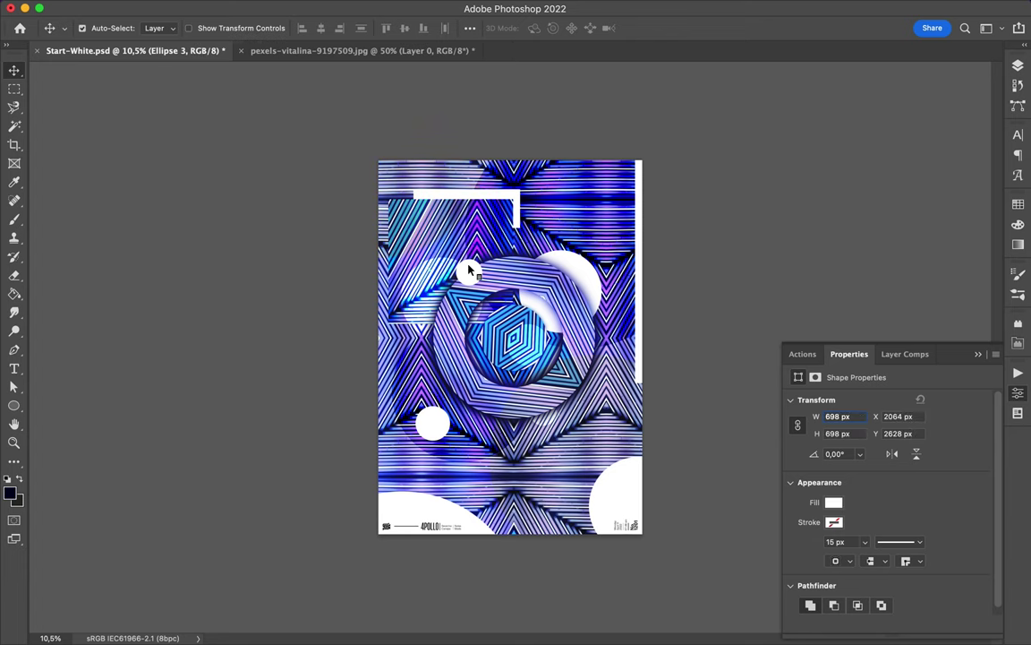
key("ctrl+t")
left_click_drag(451, 256, 459, 263)
key("Return")
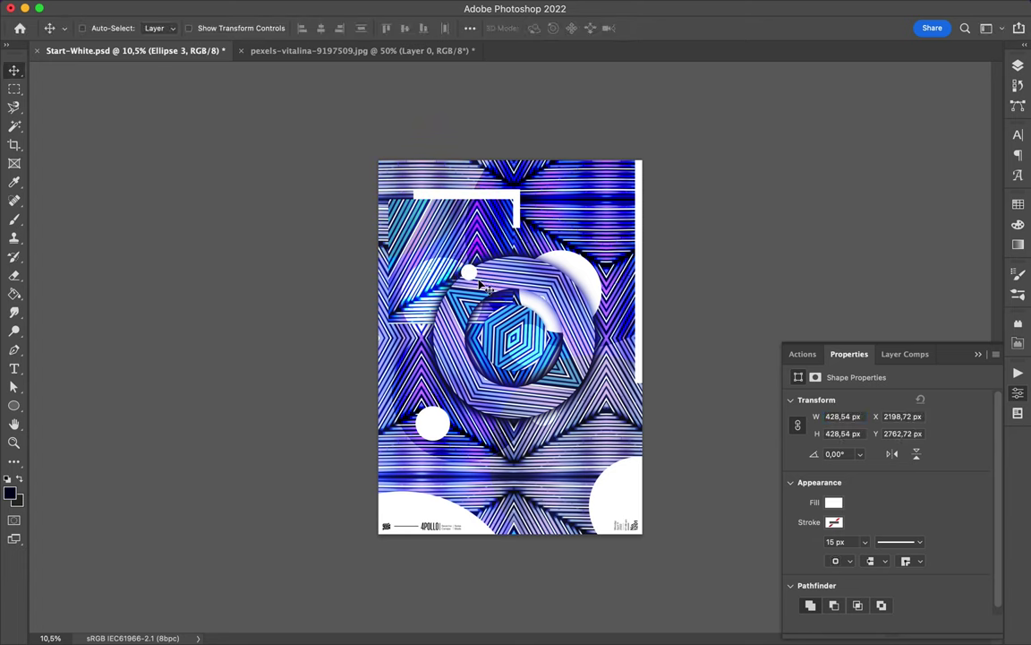
scroll(472, 259, "up", 3)
left_click_drag(436, 213, 569, 374)
key("ctrl+t")
key("Return")
Step: Enlarge the small white circle slightly, then reselect the circle layers to check their sizes
scroll(512, 303, "down", 2)
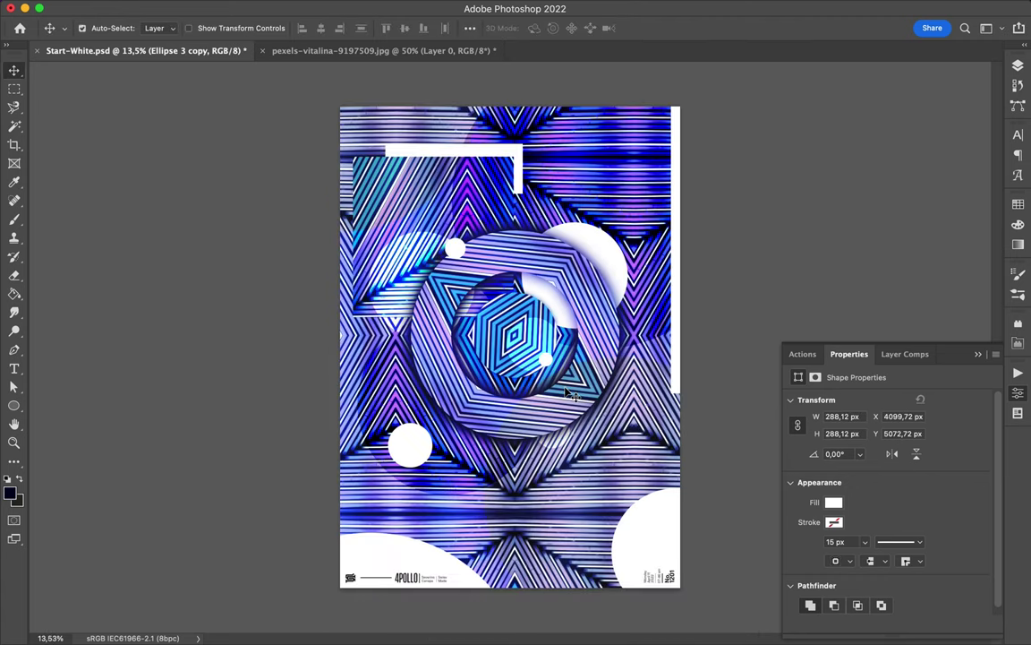
left_click(461, 240)
key("ctrl+t")
left_click_drag(479, 222, 486, 213)
key("Return")
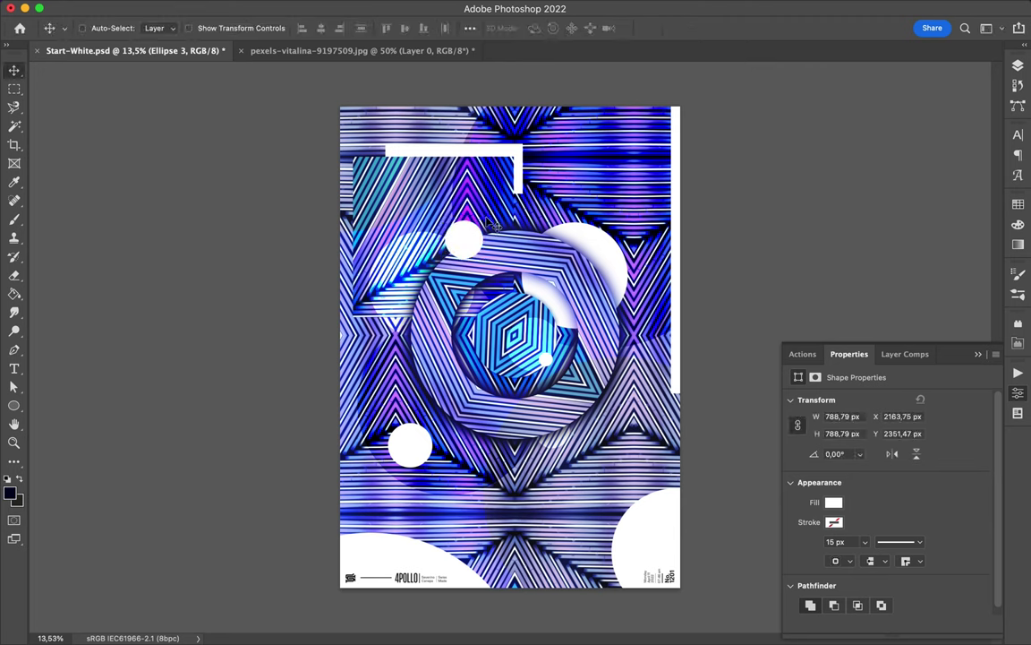
left_click(448, 204, "ctrl")
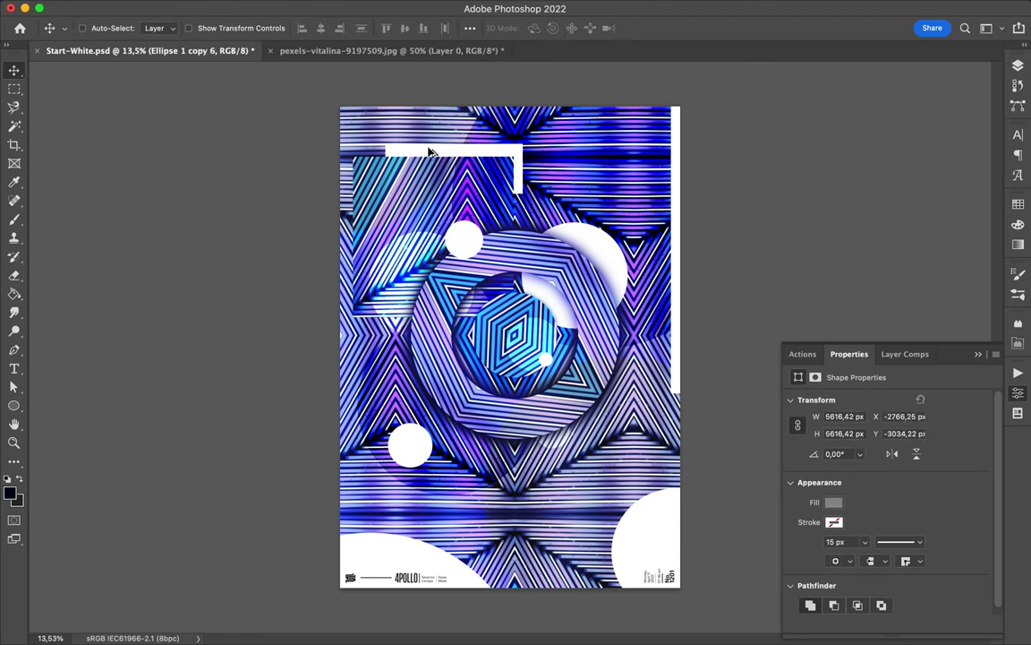
left_click(462, 238, "ctrl")
left_click(455, 412, "ctrl")
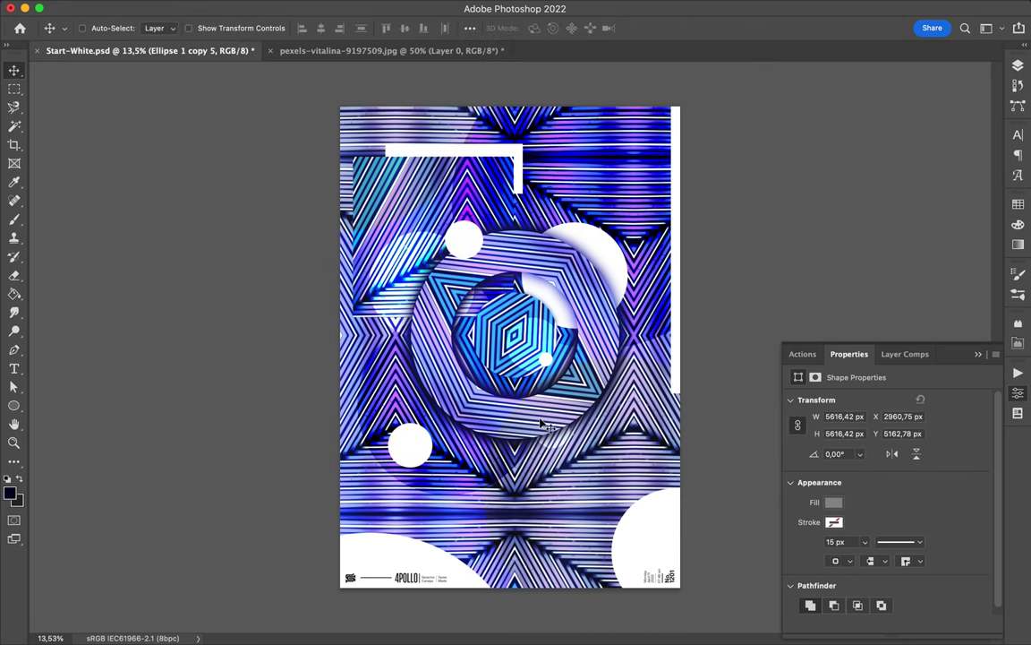
key("u")
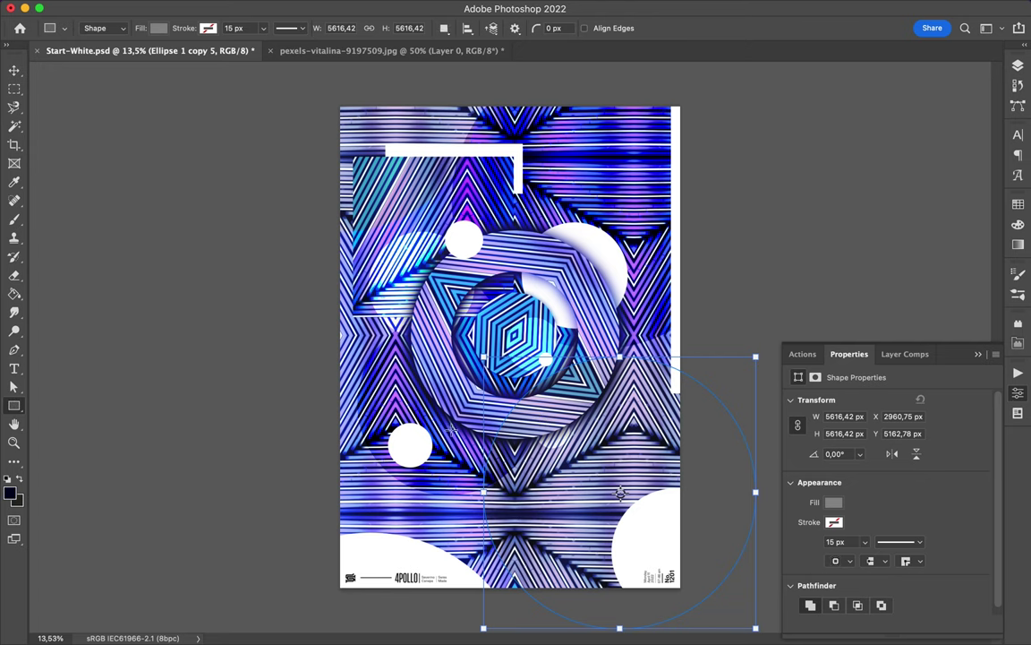
Step: Draw a white-filled rectangle, Rectangle 4, beside the central ring
left_click_drag(417, 375, 467, 425)
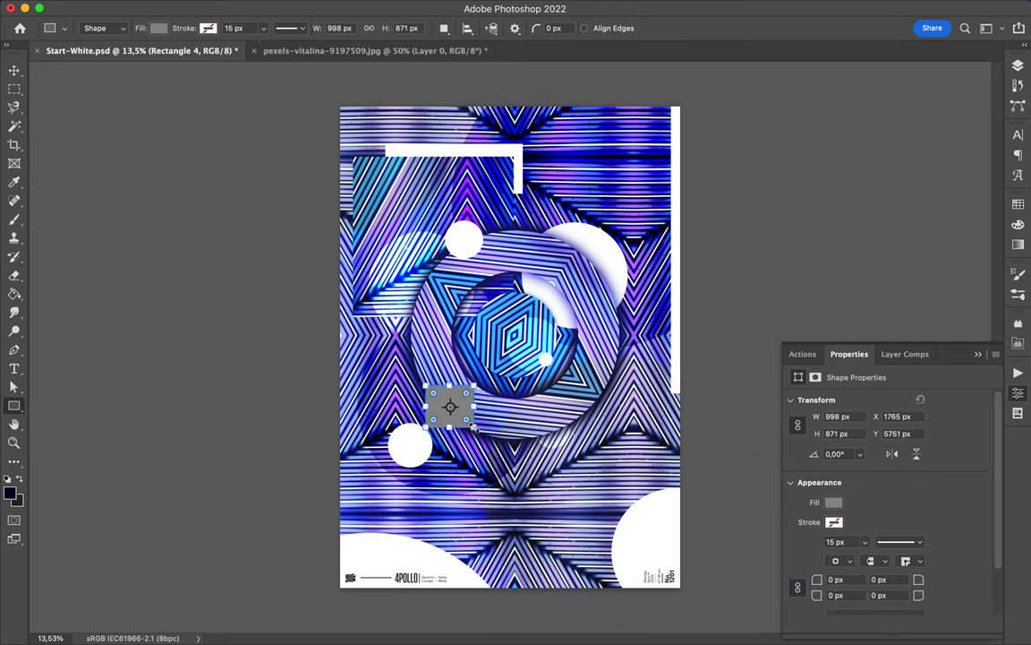
key("a")
left_click(213, 28)
left_click(123, 105)
left_click(1018, 66)
Step: Move Rectangle 4 beneath the Layer 2 ring copies and place it beside the ring's right edge
key("v")
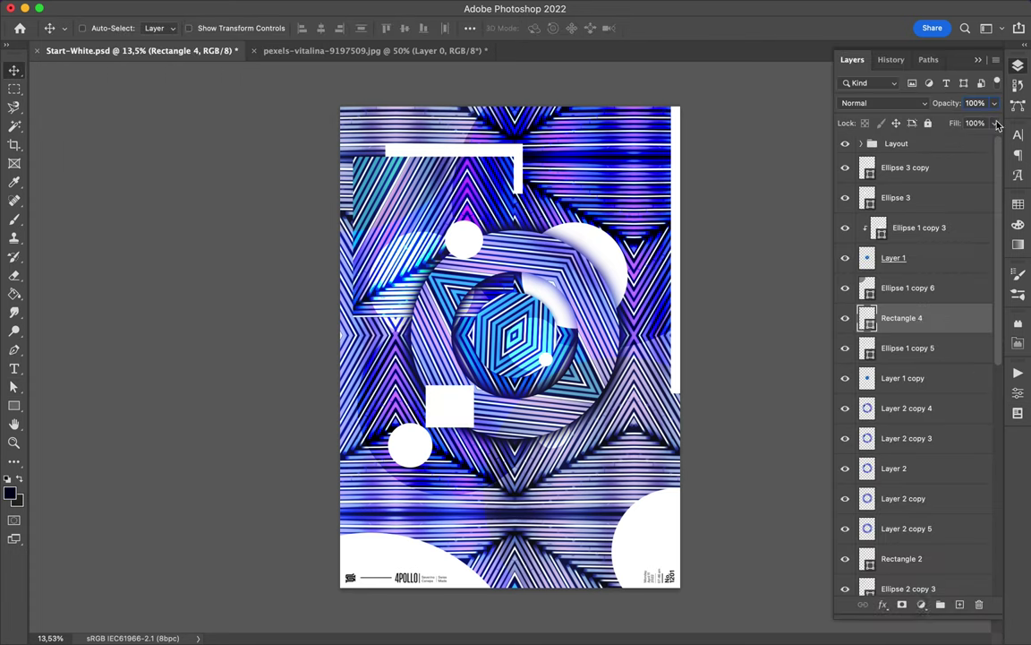
left_click_drag(900, 315, 900, 528)
mouse_move(448, 407)
left_mouse_down()
mouse_move(508, 452)
mouse_move(595, 403)
left_mouse_up()
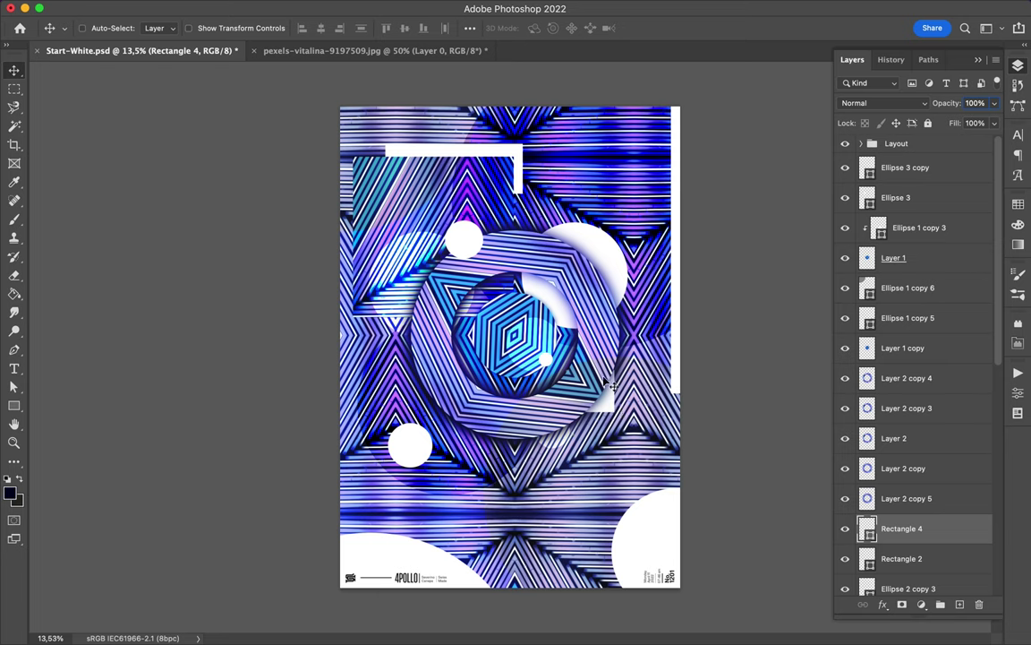
Step: Lower the bottom-right white circle, Ellipse 1 copy 5
left_click(678, 336, "ctrl")
left_click(660, 558, "ctrl")
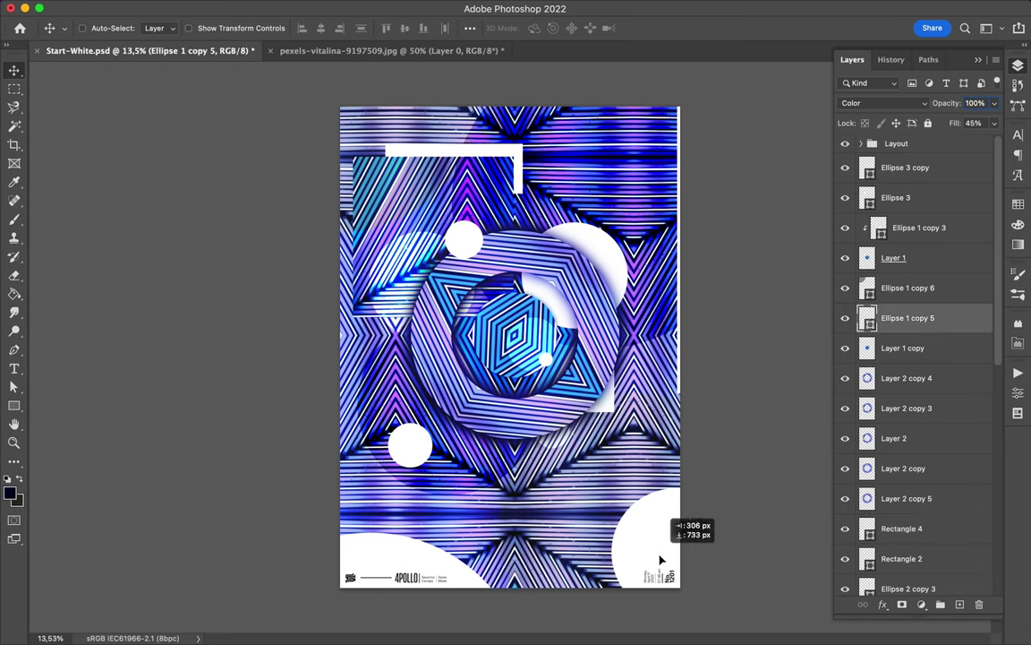
left_click(622, 573, "ctrl")
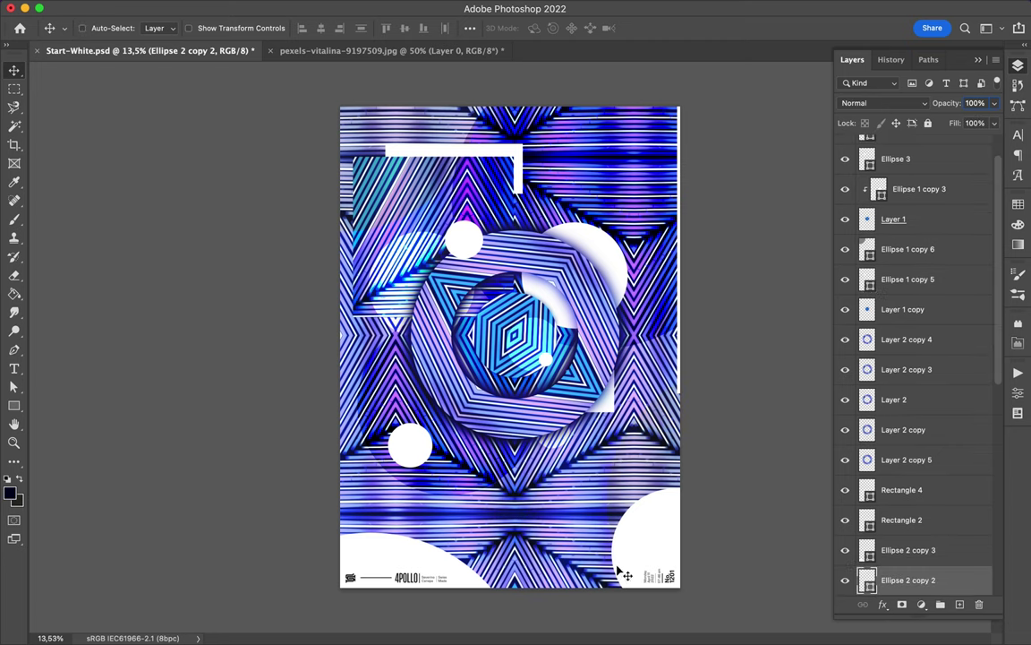
left_click_drag(623, 573, 622, 609)
left_click(660, 472, "ctrl")
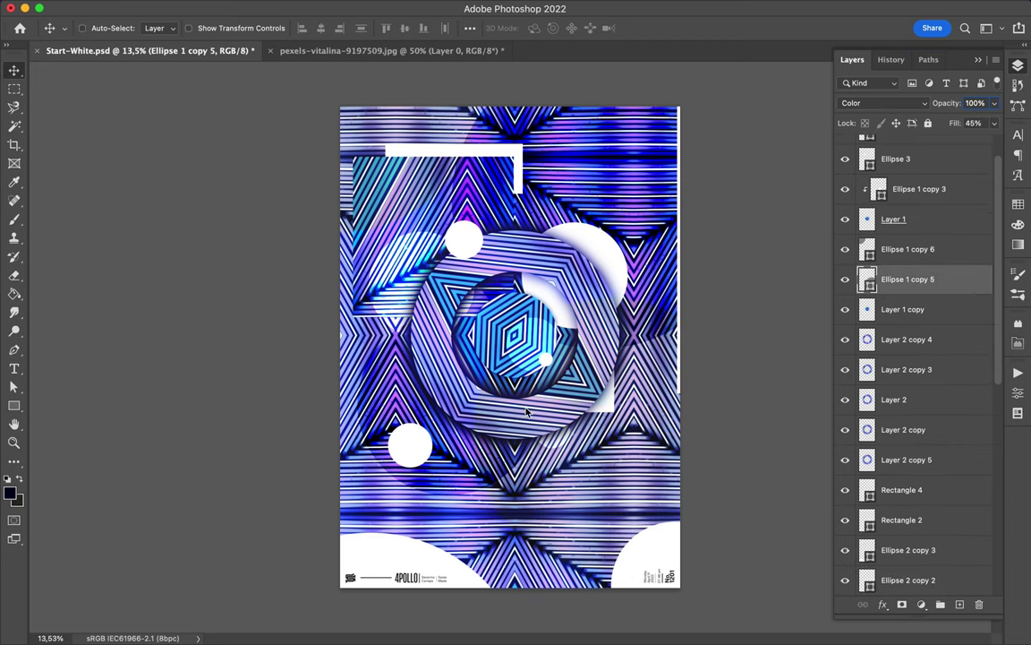
left_click(398, 557, "ctrl")
Step: Copy a rectangular patch of the line pattern onto its own new layer
left_click(402, 206, "ctrl")
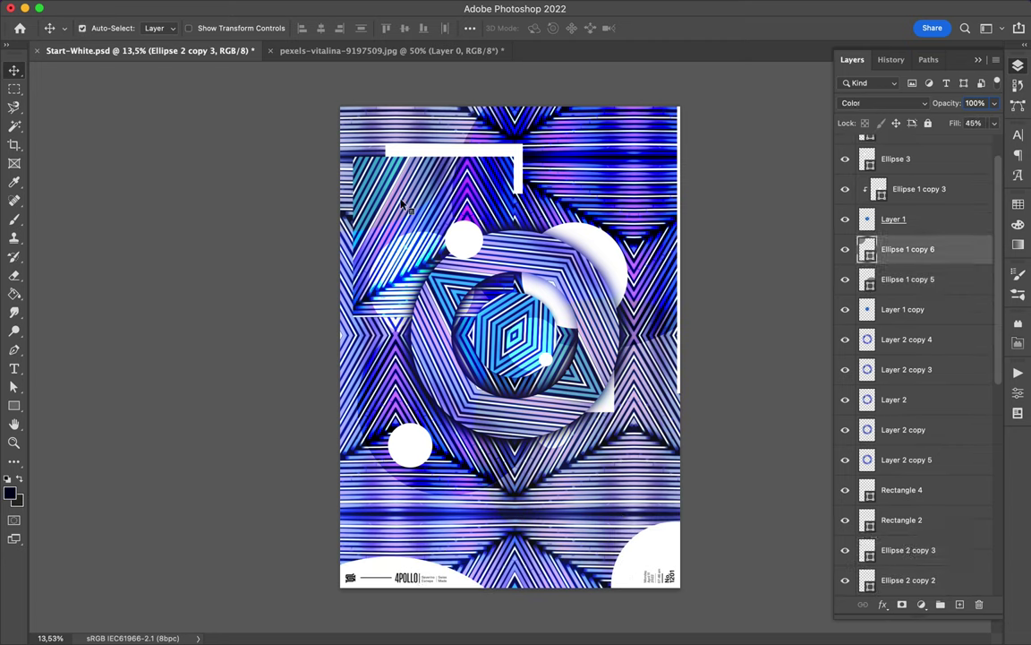
key("m")
left_click_drag(344, 188, 503, 371)
key("BackSpace")
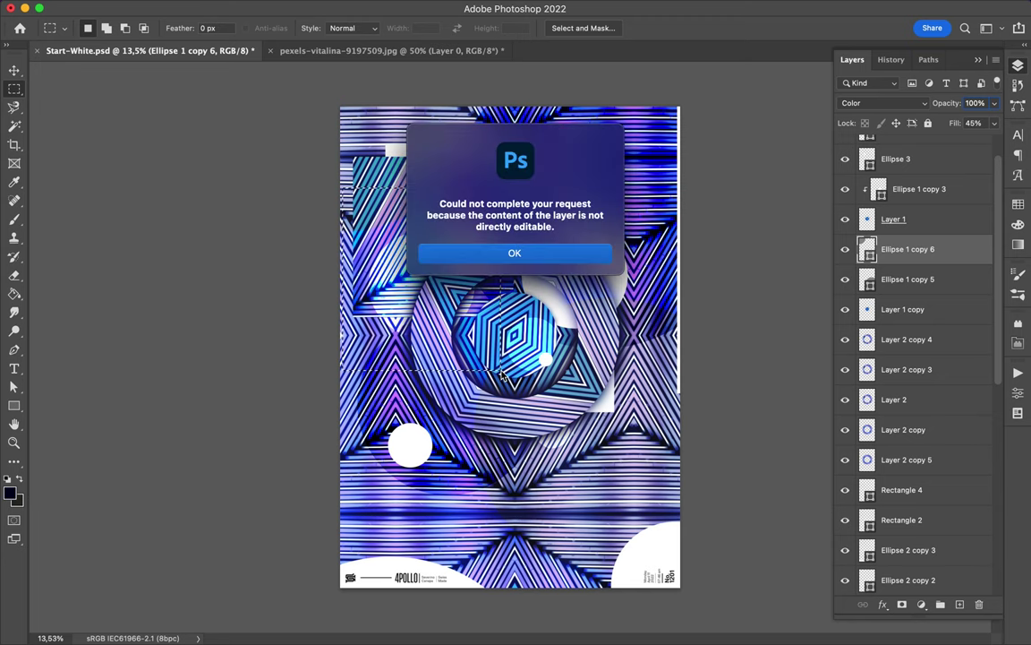
left_click(516, 256)
left_click(369, 313, "ctrl")
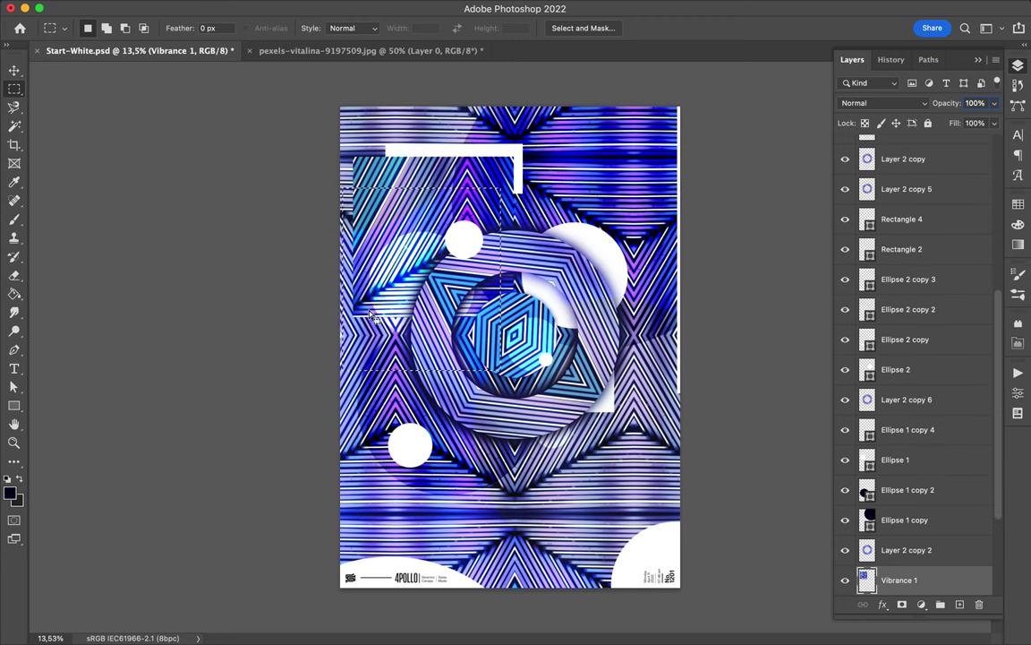
key("ctrl+j")
Step: Scatter copies of the pattern patch to the lower right and upper right
key("v")
left_click_drag(370, 314, 356, 259)
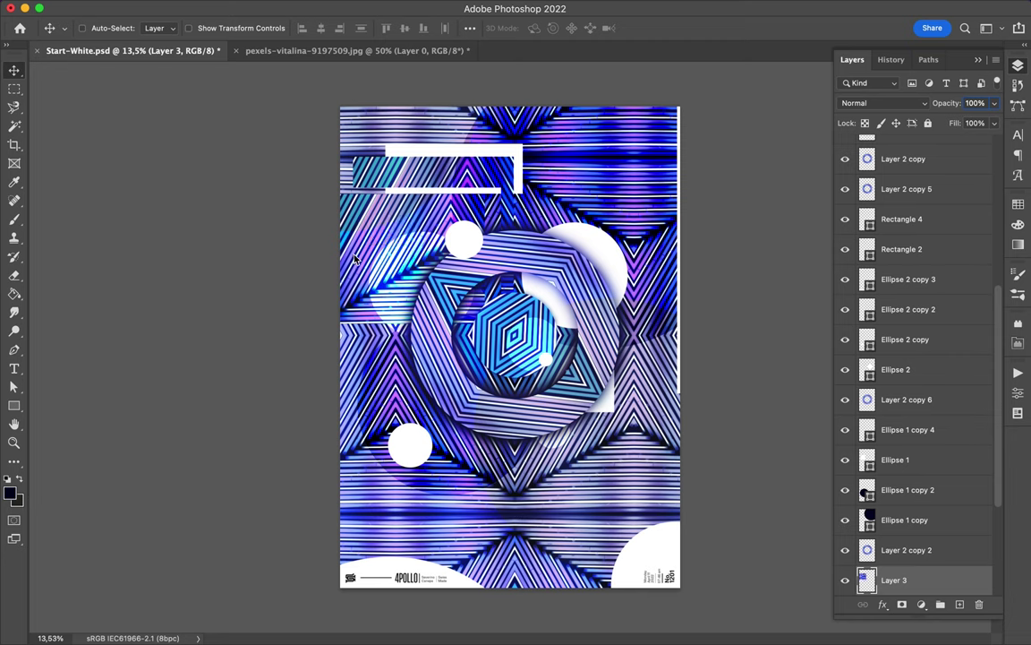
mouse_move(355, 258)
left_mouse_down()
mouse_move(653, 471)
mouse_move(278, 540)
left_mouse_up()
left_click_drag(374, 531, 638, 170)
Step: Bring the patch copy to the top of the layer stack and rotate it at the upper right
left_click_drag(967, 521, 913, 164)
left_click_drag(617, 142, 680, 89)
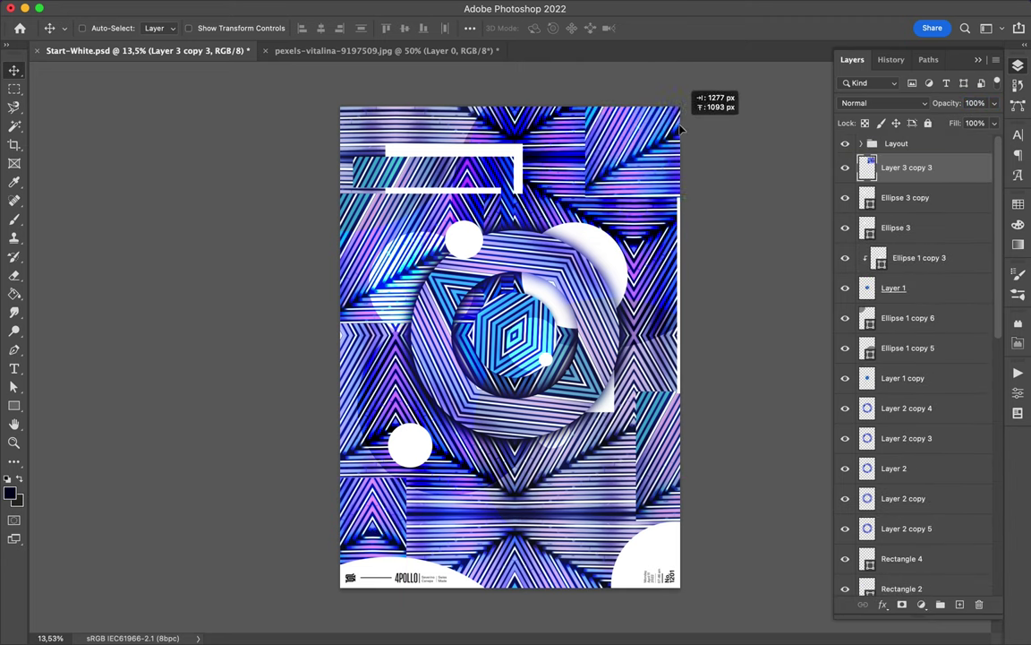
key("ctrl+t")
left_click_drag(582, 114, 794, 150)
key("Return")
left_click_drag(685, 161, 630, 131)
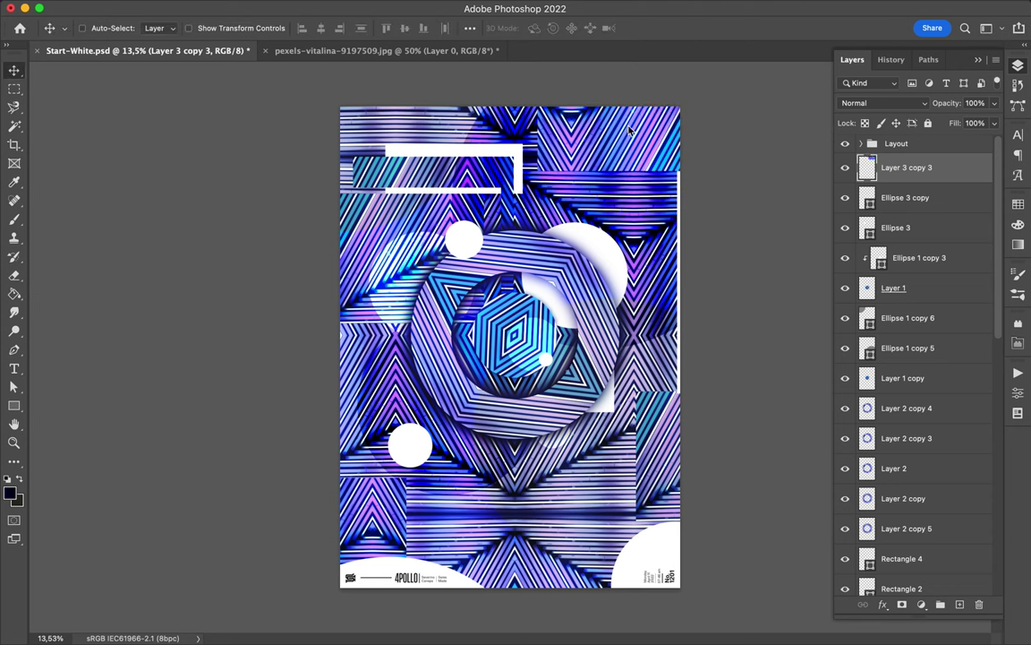
left_click(670, 7)
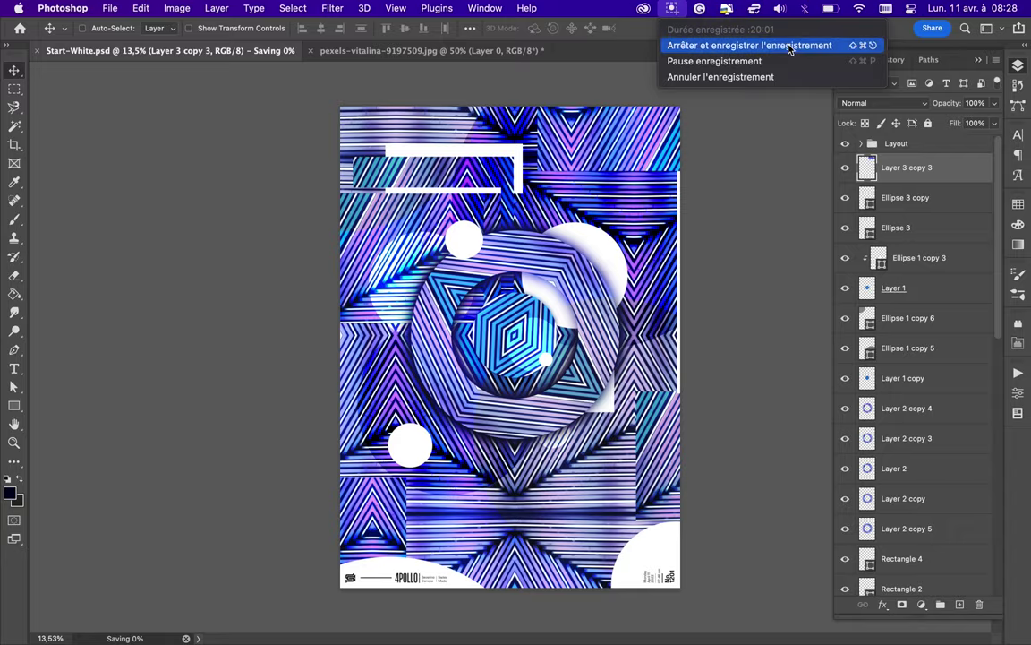